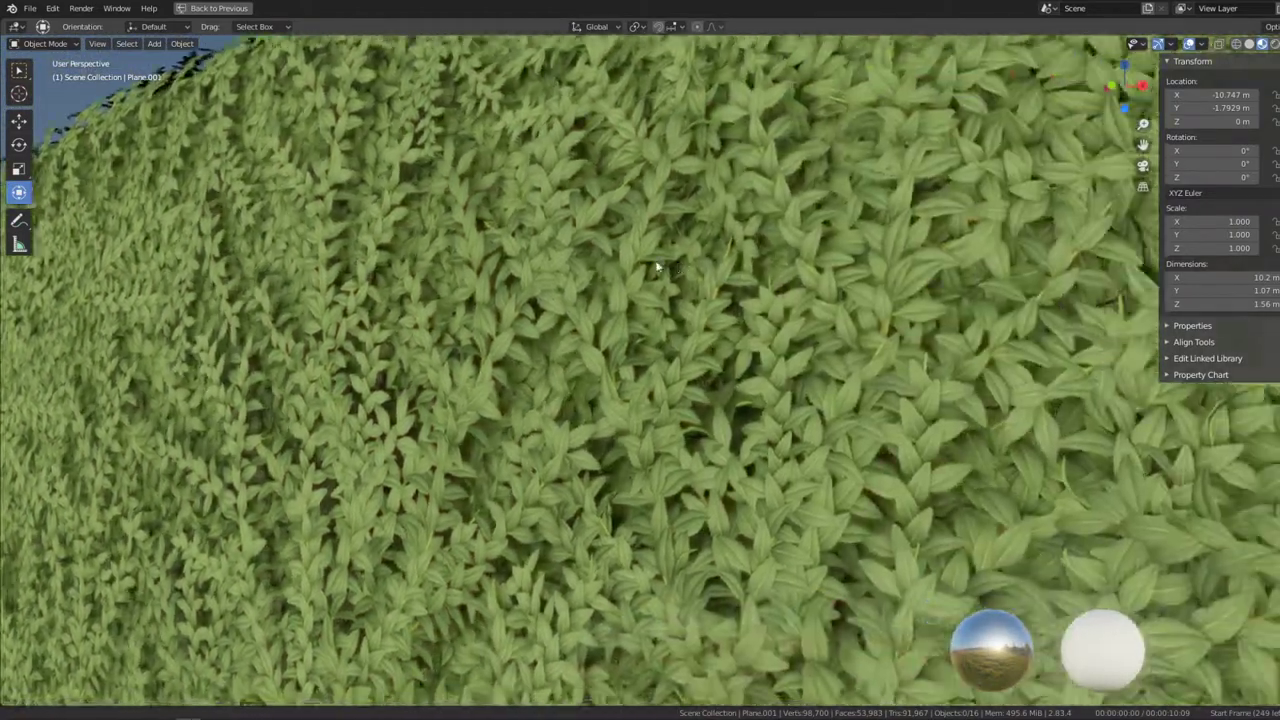
# Step: Review the hedge curve's visibility and viewport display properties, then frame it in a maximised 3D view
pyautogui.moveTo(703, 280)
pyautogui.mouseDown(button='middle')
pyautogui.moveTo(546, 266)
pyautogui.moveTo(737, 406)
pyautogui.moveTo(791, 394)
pyautogui.moveTo(994, 148)
pyautogui.moveTo(620, 423)
pyautogui.moveTo(617, 478)
pyautogui.moveTo(730, 419)
pyautogui.mouseUp(button='middle')
pyautogui.hotkey('ctrl', 'alt', 'space')
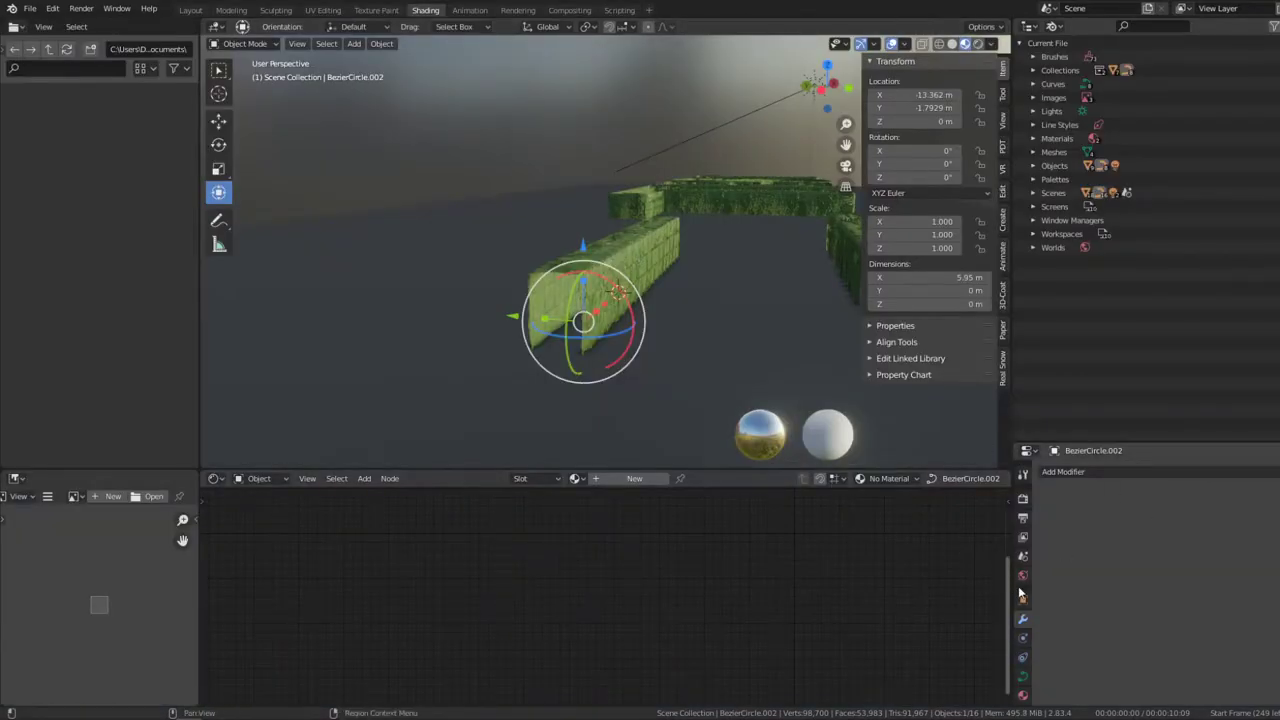
pyautogui.click(1022, 598)
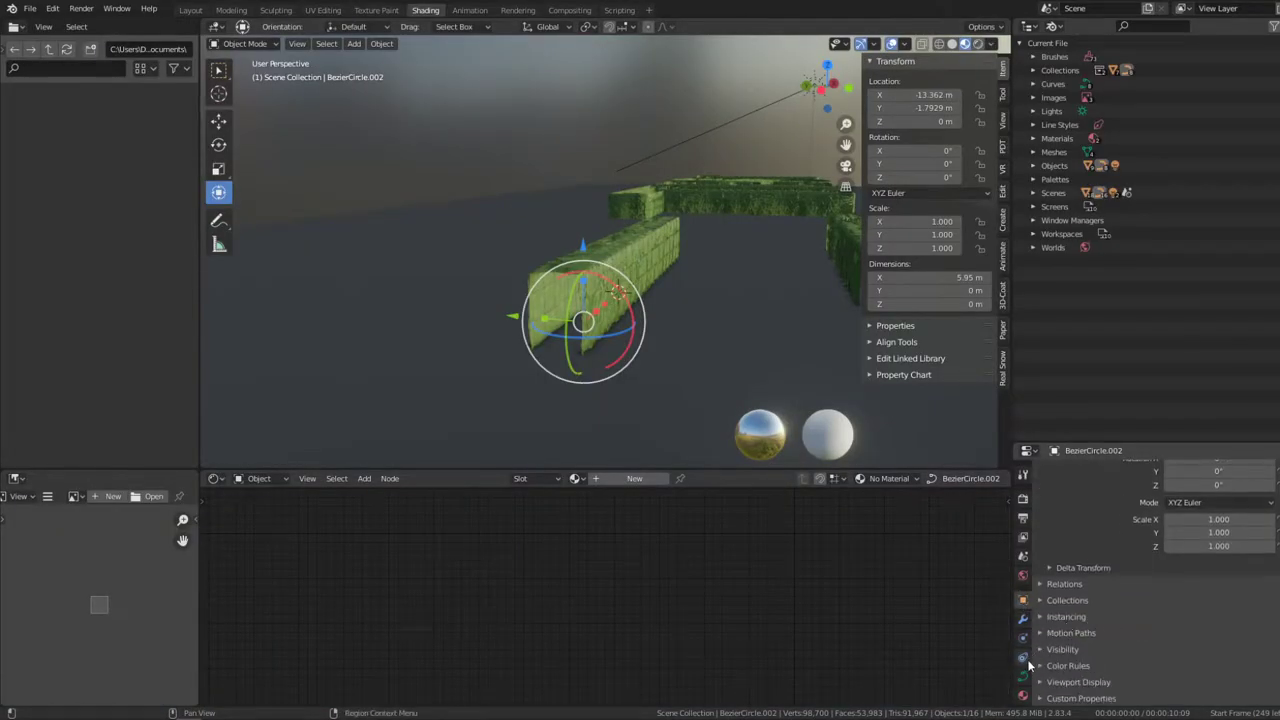
pyautogui.click(1074, 649)
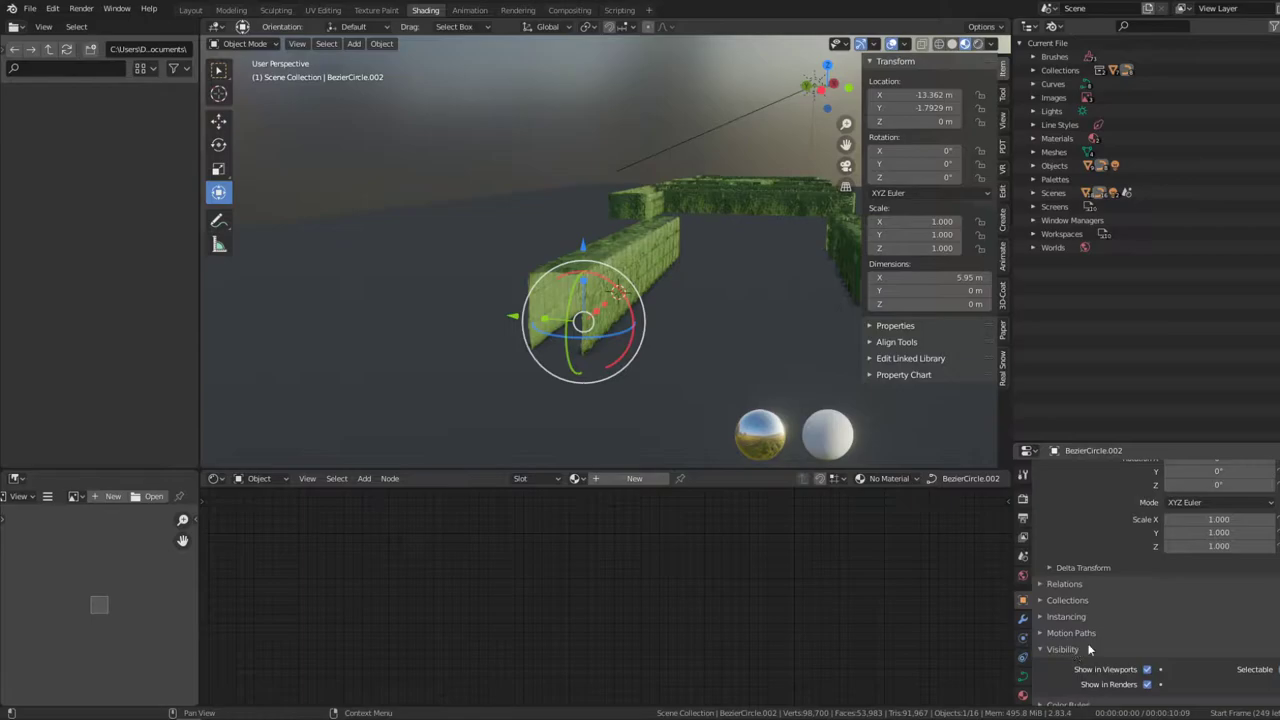
pyautogui.scroll(-1, 1090, 654)
pyautogui.click(1077, 683)
pyautogui.scroll(-2, 1211, 634)
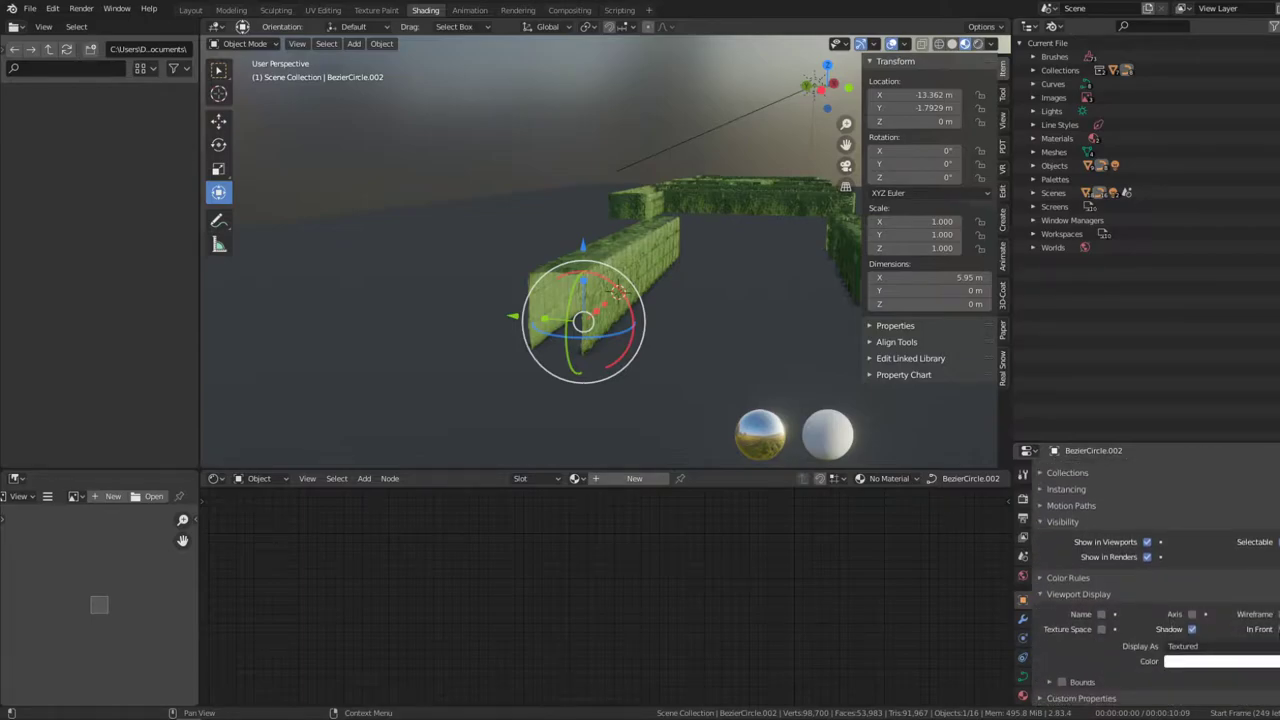
pyautogui.hotkey('ctrl', 'alt', 'space')
pyautogui.press('KP_Decimal')
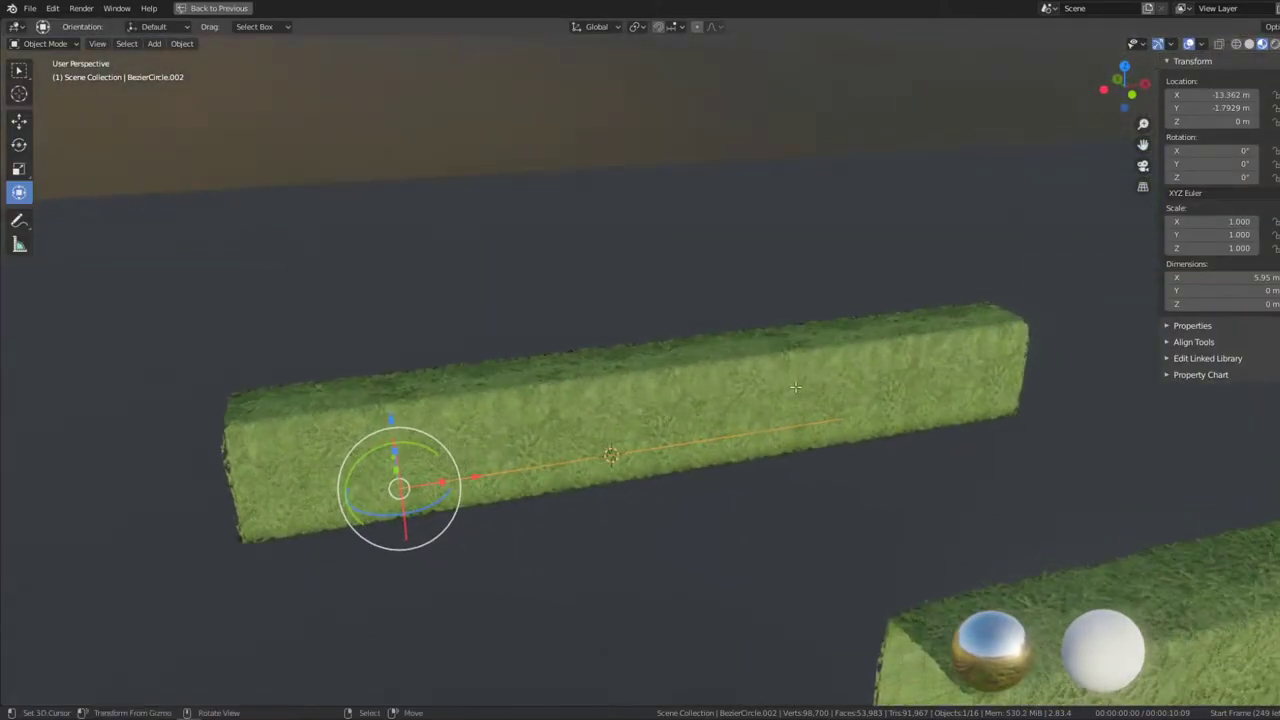
# Step: In Edit Mode, move the curve's end point and drag its handle sideways so the hedge bends around a corner
pyautogui.press('Tab')
pyautogui.moveTo(843, 415)
pyautogui.mouseDown(button='middle')
pyautogui.moveTo(849, 457)
pyautogui.moveTo(790, 436)
pyautogui.mouseUp(button='middle')
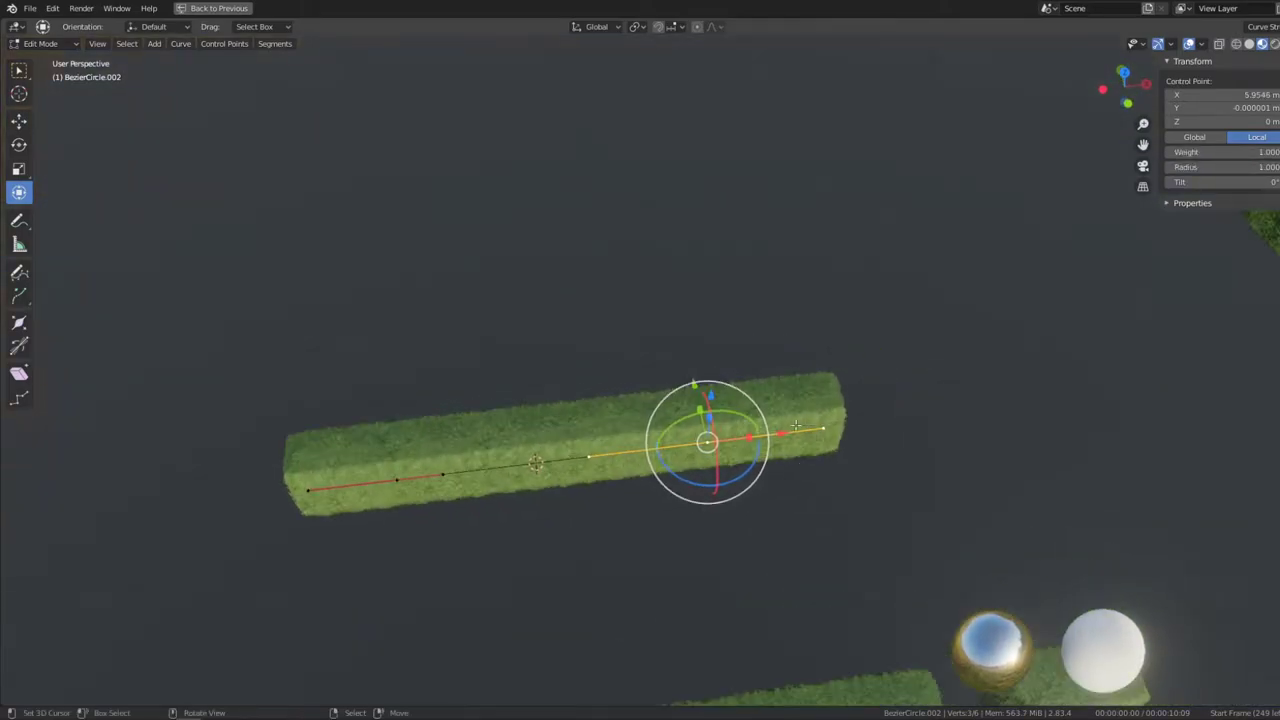
pyautogui.press('g')
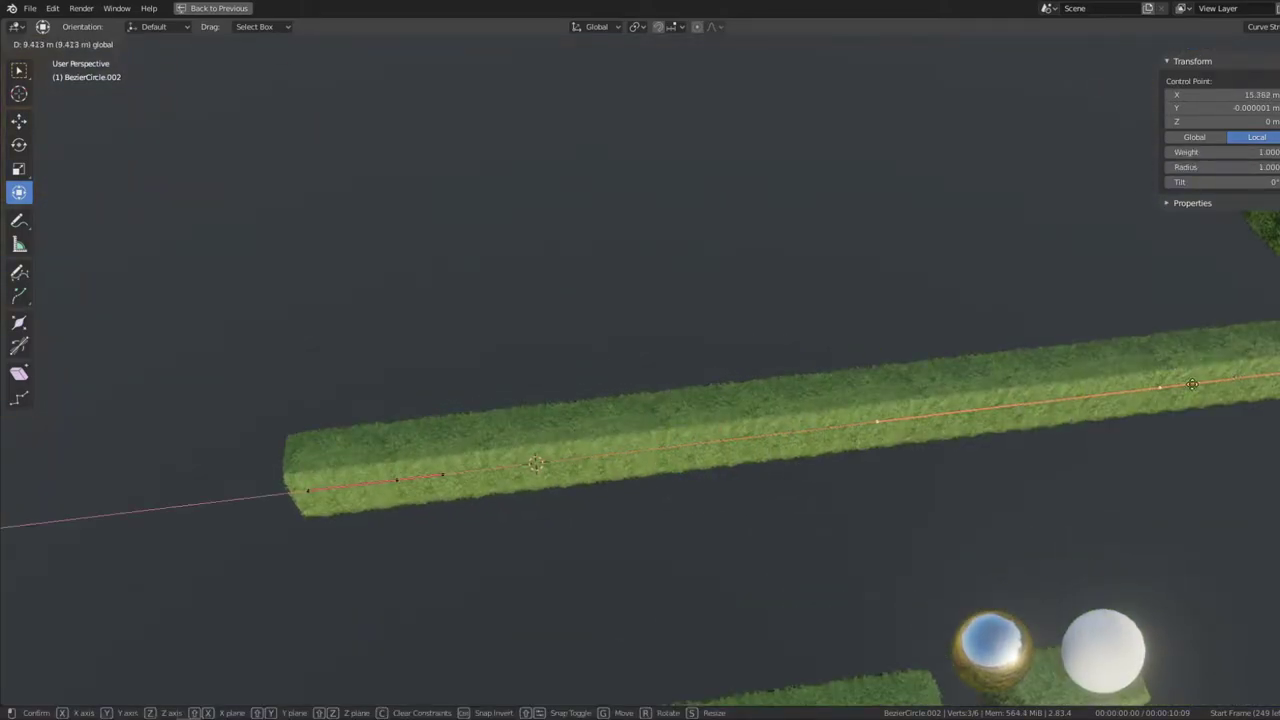
pyautogui.click(832, 427)
pyautogui.moveTo(832, 427); pyautogui.dragTo(718, 228, button='middle')
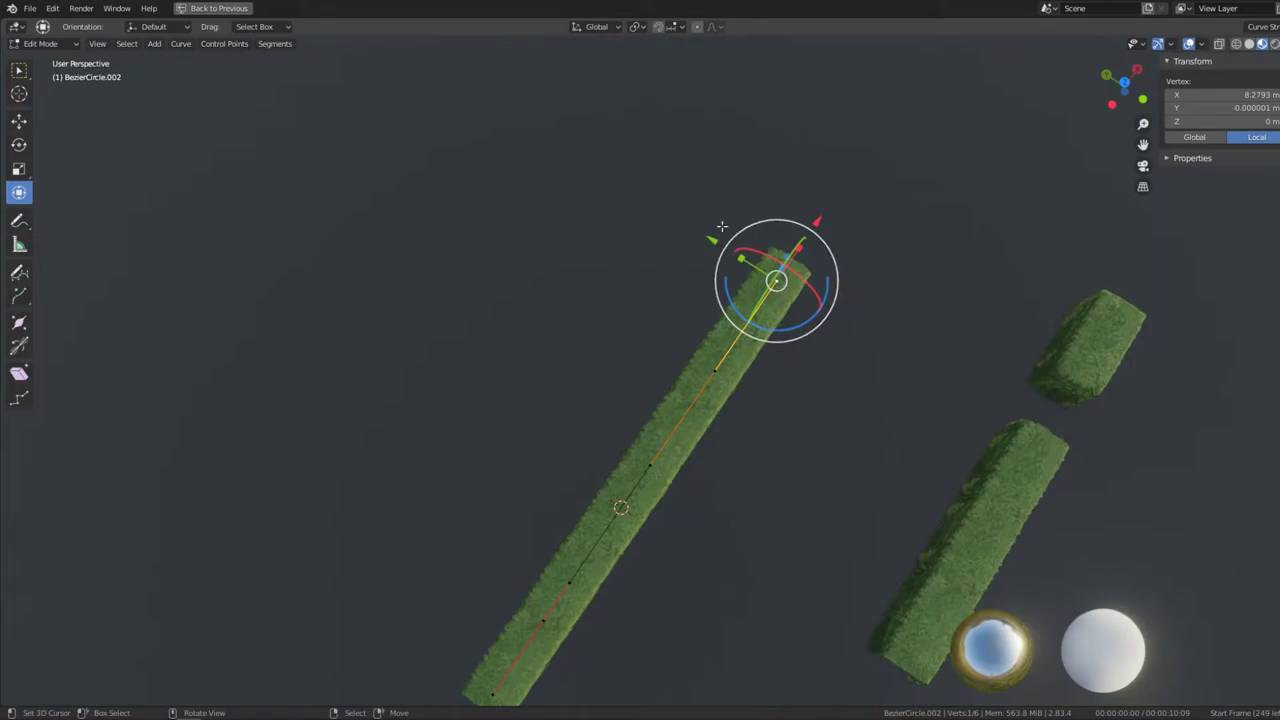
pyautogui.click(716, 226)
pyautogui.press('g')
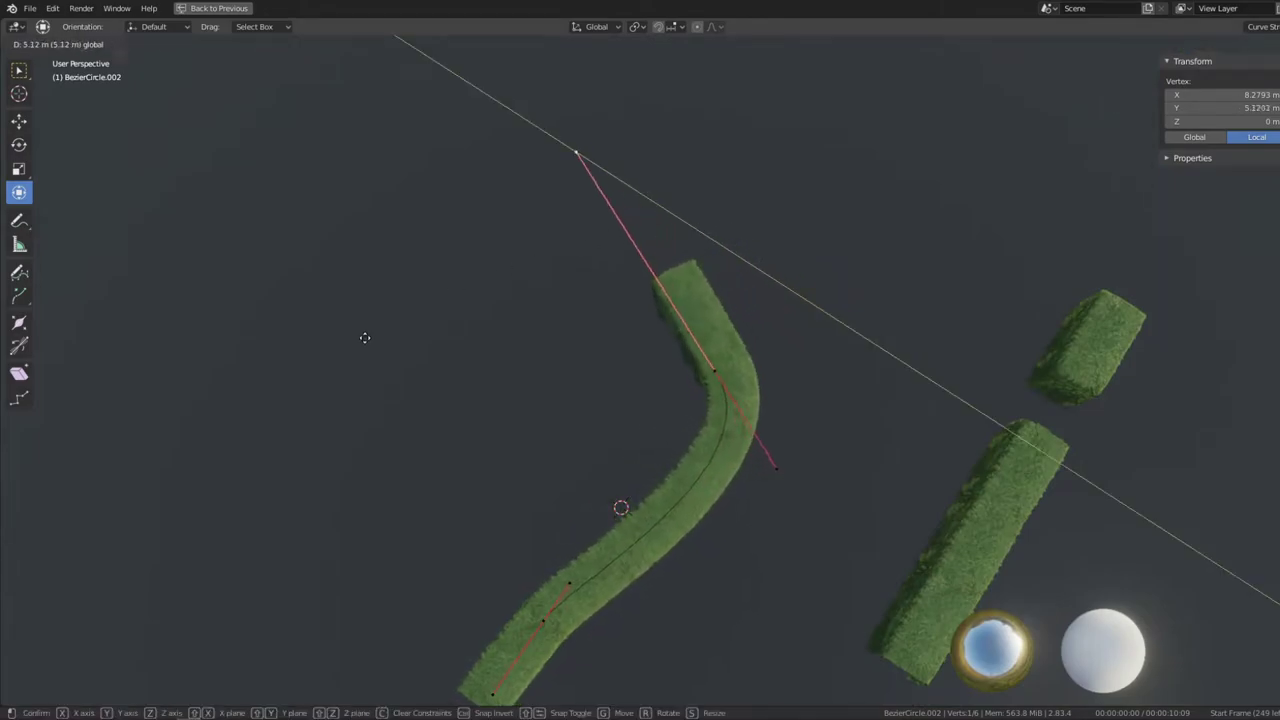
pyautogui.click(365, 338)
pyautogui.moveTo(663, 300)
pyautogui.mouseDown(button='middle')
pyautogui.moveTo(560, 266)
pyautogui.moveTo(543, 194)
pyautogui.moveTo(631, 289)
pyautogui.moveTo(443, 269)
pyautogui.moveTo(709, 329)
pyautogui.moveTo(731, 303)
pyautogui.mouseUp(button='middle')
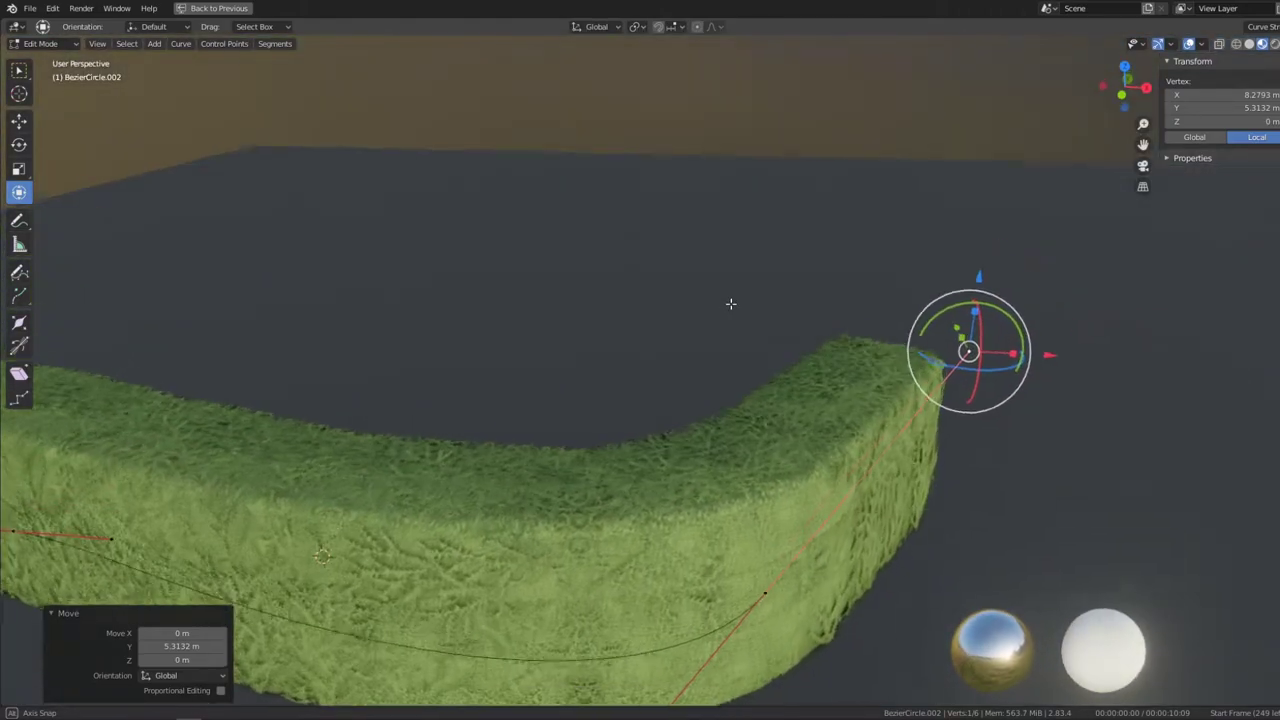
# Step: From top view, turn and move the bend point so the hedge forms a right-angle corner running upward
pyautogui.moveTo(776, 577); pyautogui.dragTo(761, 570, button='middle')
pyautogui.click(758, 566)
pyautogui.press('KP_7')
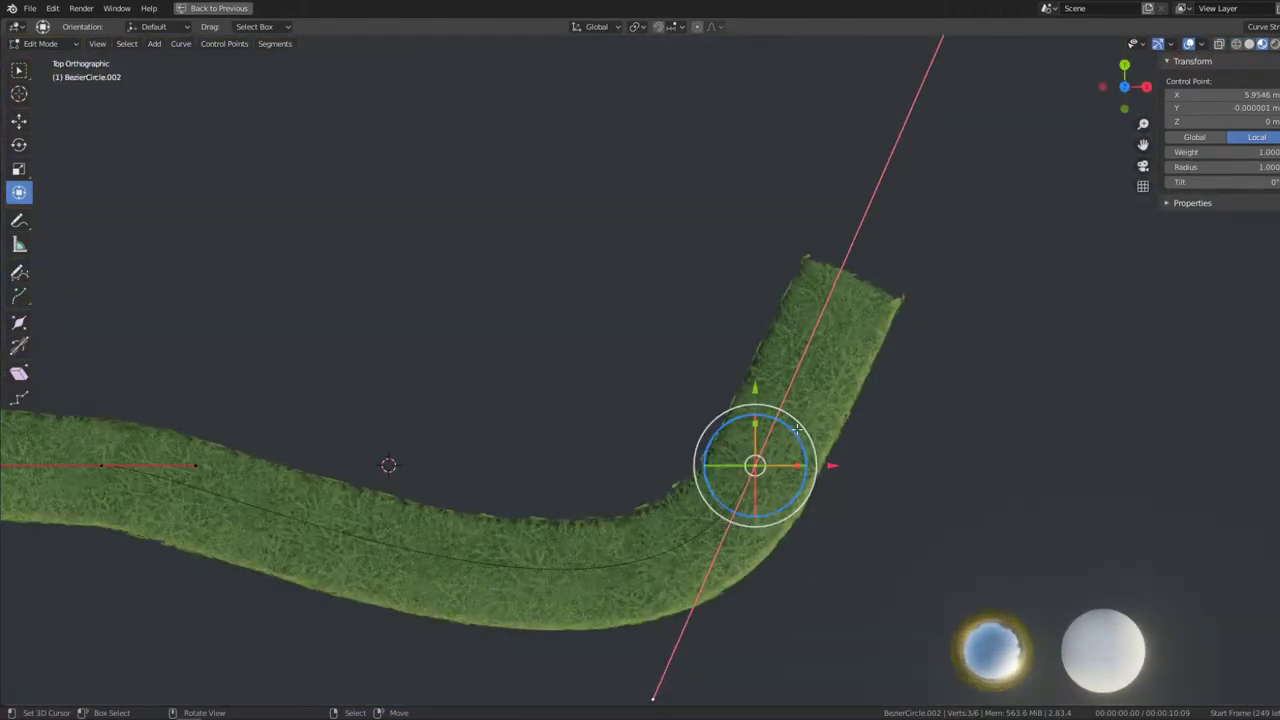
pyautogui.scroll(-1, 797, 428)
pyautogui.scroll(-4, 815, 460)
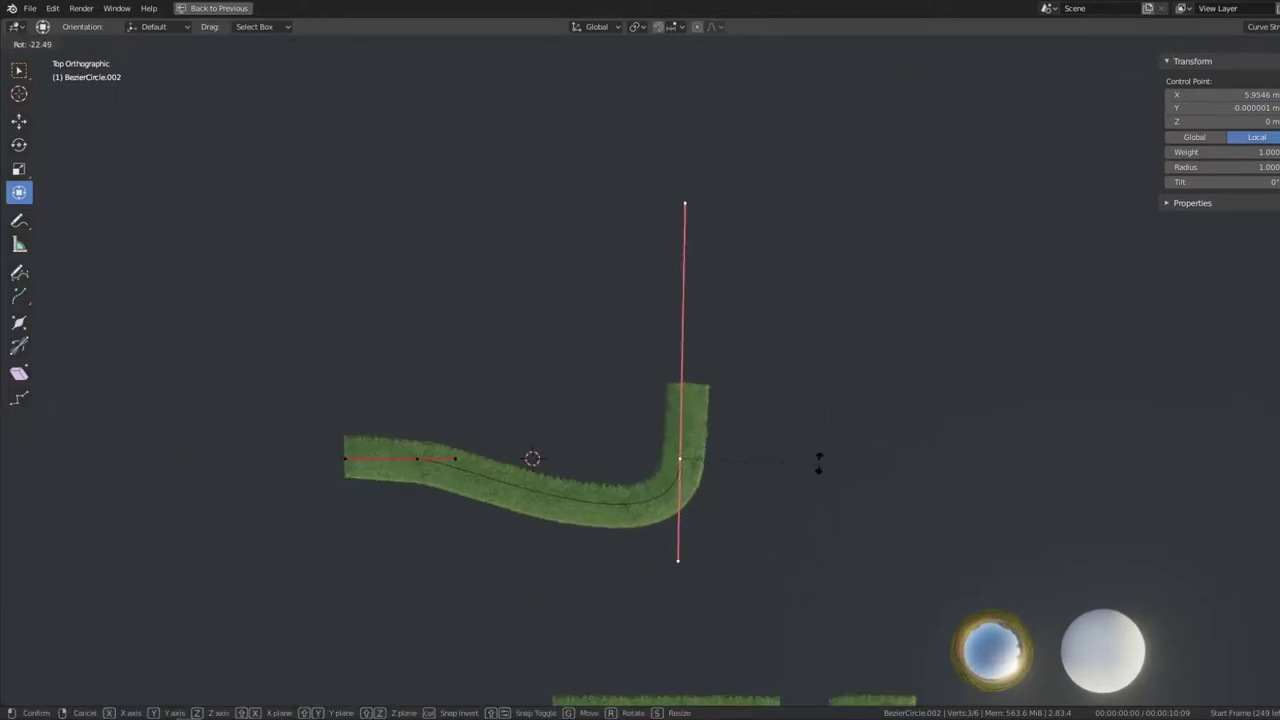
pyautogui.click(815, 456)
pyautogui.press('g')
pyautogui.click(819, 367)
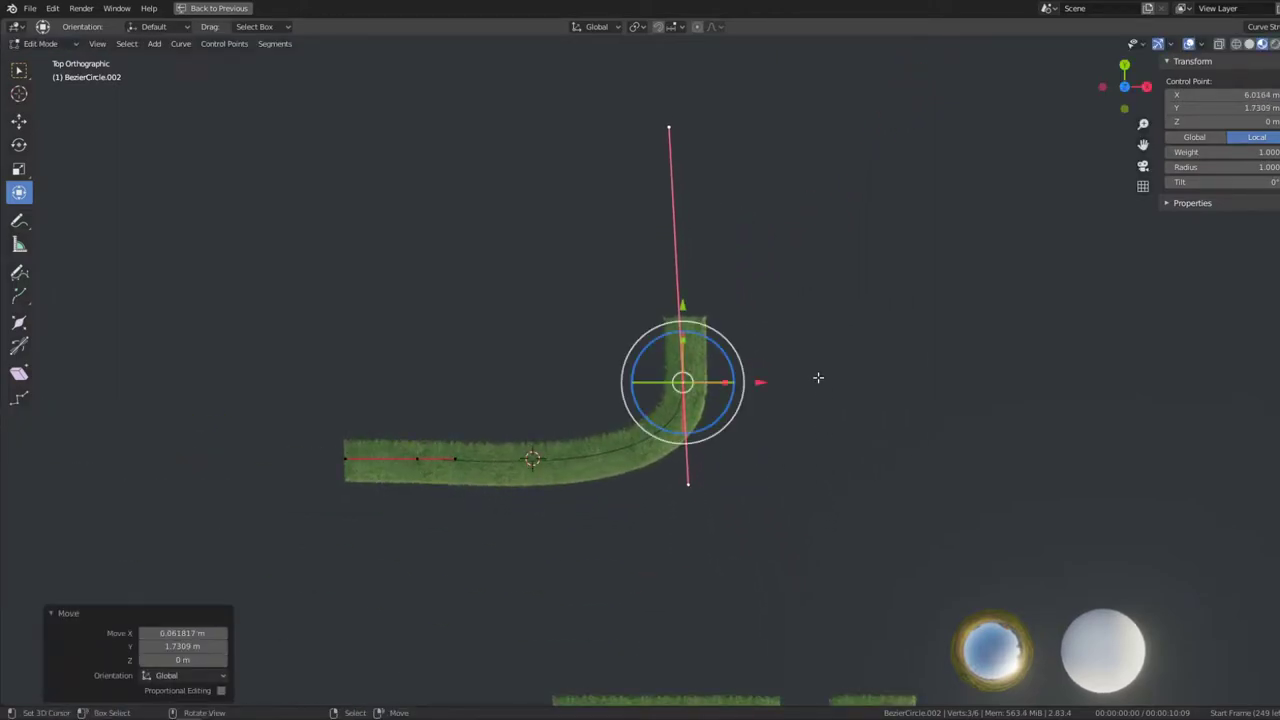
pyautogui.keyDown('shift'); pyautogui.moveTo(817, 374); pyautogui.dragTo(831, 505, button='middle'); pyautogui.keyUp('shift')
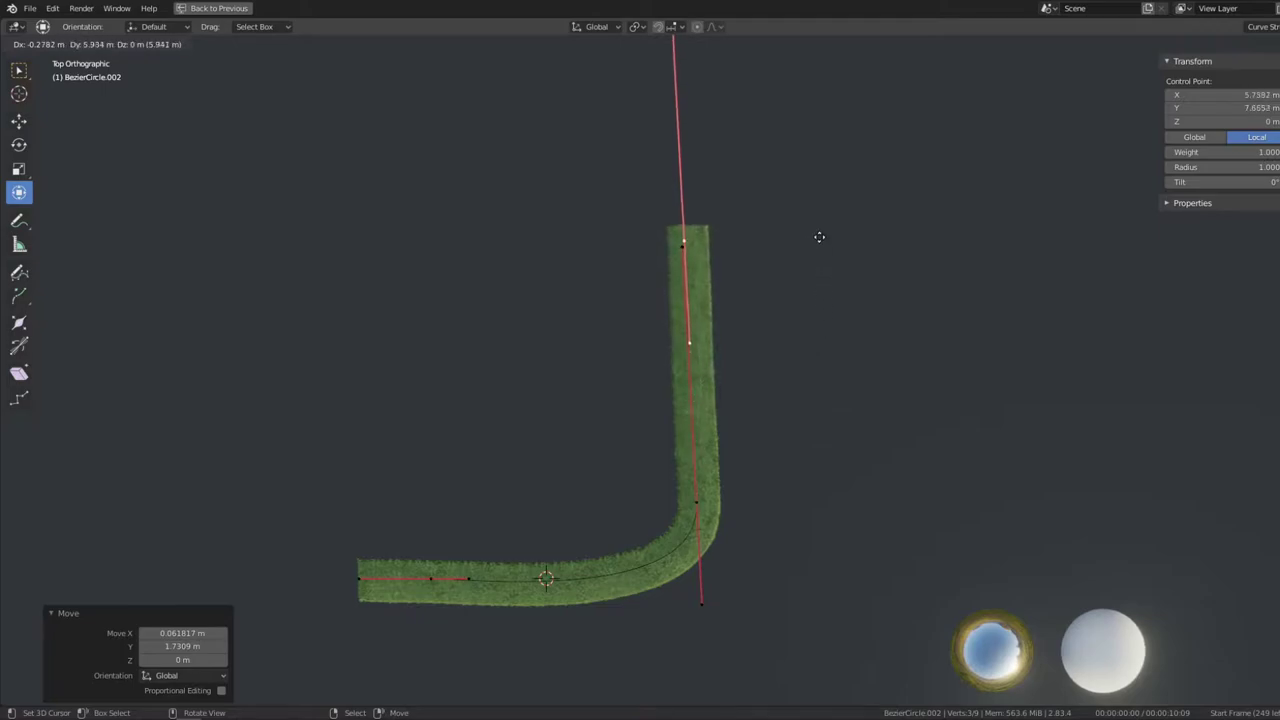
# Step: Extrude a new end point, rotate its handles −90° and move it -1.3136 m in X so it turns left
pyautogui.press('e')
pyautogui.click(806, 129)
pyautogui.keyDown('shift'); pyautogui.moveTo(806, 129); pyautogui.dragTo(789, 471, button='middle'); pyautogui.keyUp('shift')
pyautogui.press('r')
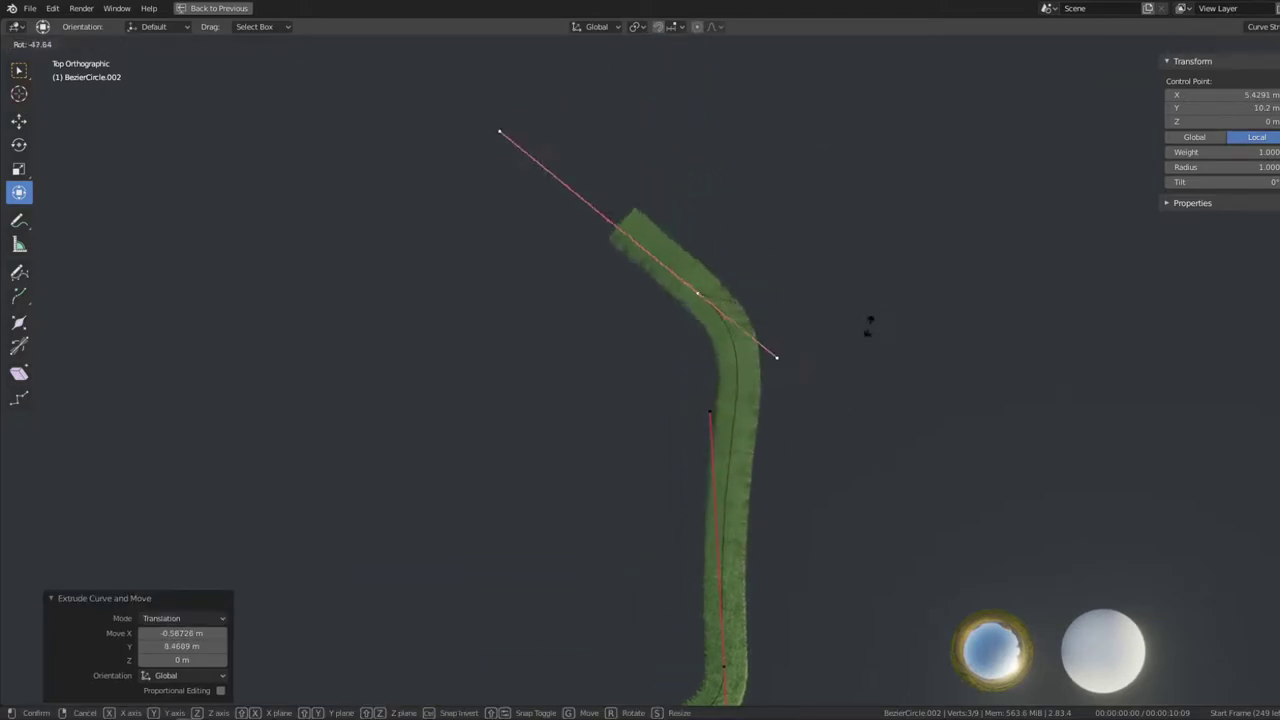
pyautogui.click(852, 216)
pyautogui.press('g')
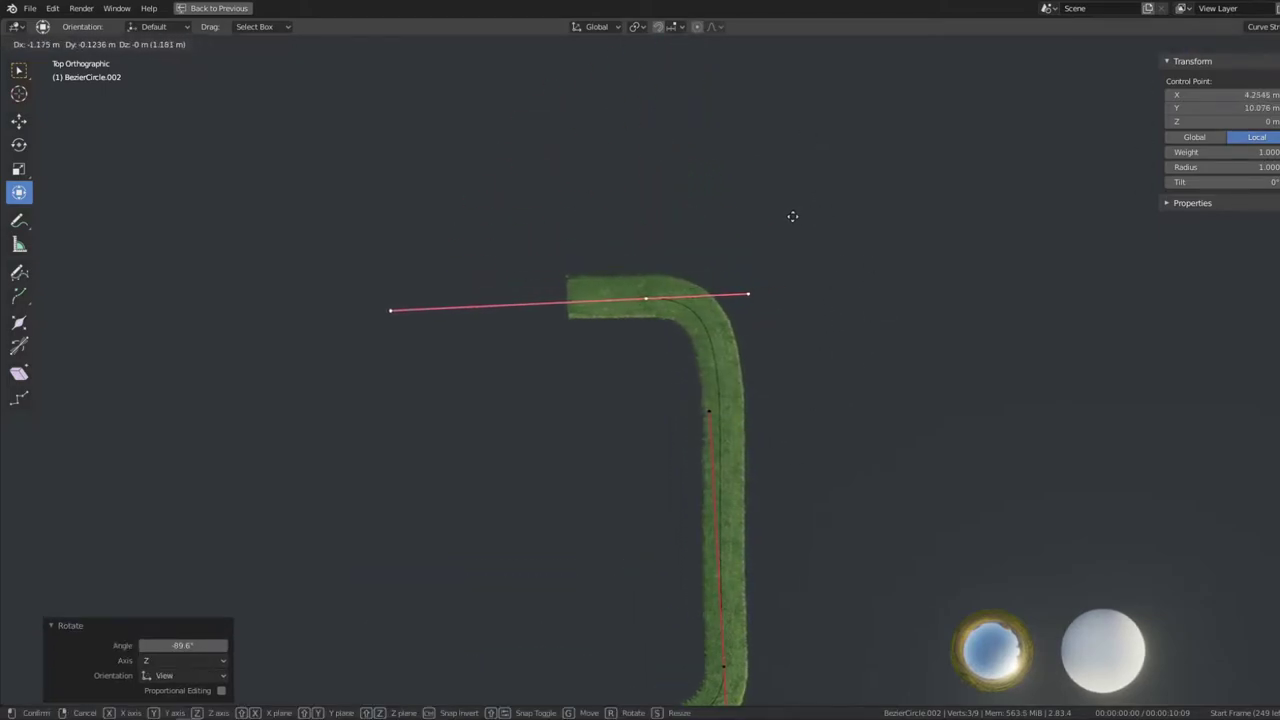
pyautogui.click(785, 225)
pyautogui.scroll(3, 680, 397)
pyautogui.moveTo(680, 397)
pyautogui.mouseDown(button='middle')
pyautogui.moveTo(803, 291)
pyautogui.moveTo(574, 494)
pyautogui.moveTo(682, 462)
pyautogui.moveTo(520, 375)
pyautogui.moveTo(796, 391)
pyautogui.mouseUp(button='middle')
pyautogui.scroll(5, 574, 494)
pyautogui.scroll(-5, 682, 462)
pyautogui.scroll(4, 520, 375)
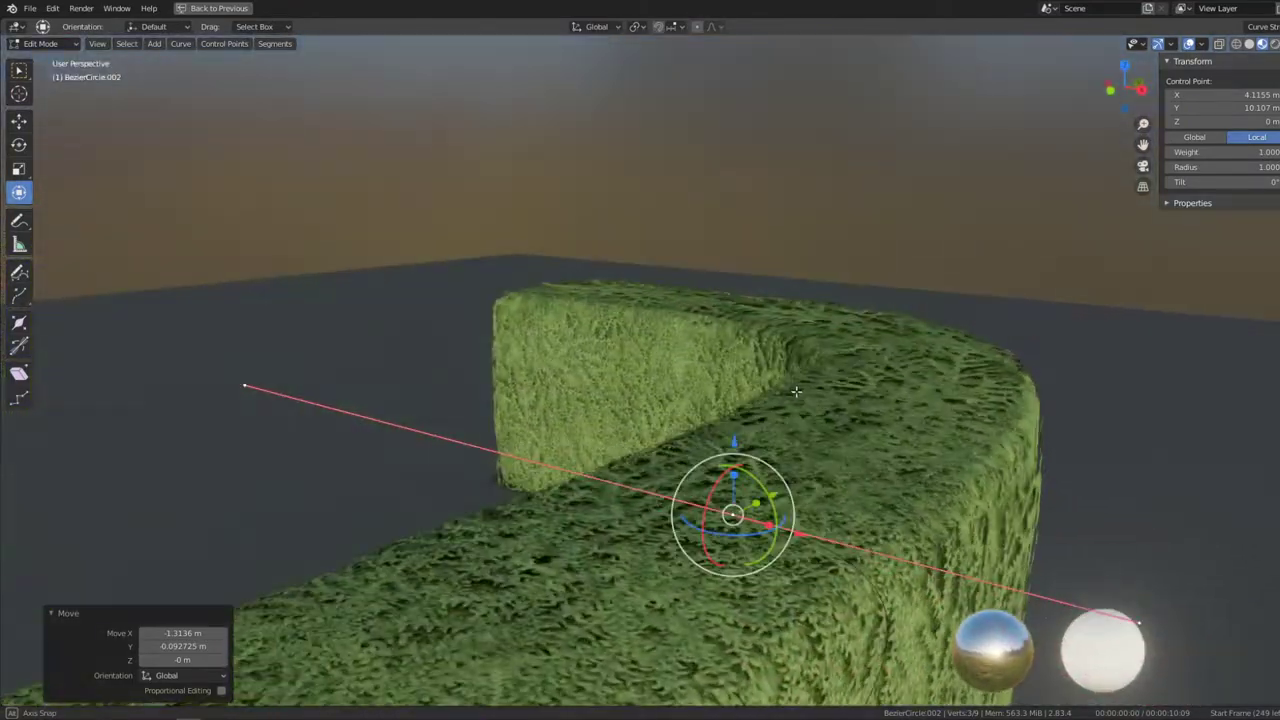
# Step: Zoom and orbit around the hedge's curved corners up close, ending in the top-down view
pyautogui.scroll(3, 796, 391)
pyautogui.moveTo(796, 391)
pyautogui.mouseDown(button='middle')
pyautogui.moveTo(553, 365)
pyautogui.moveTo(784, 383)
pyautogui.mouseUp(button='middle')
pyautogui.scroll(2, 553, 365)
pyautogui.scroll(-2, 784, 383)
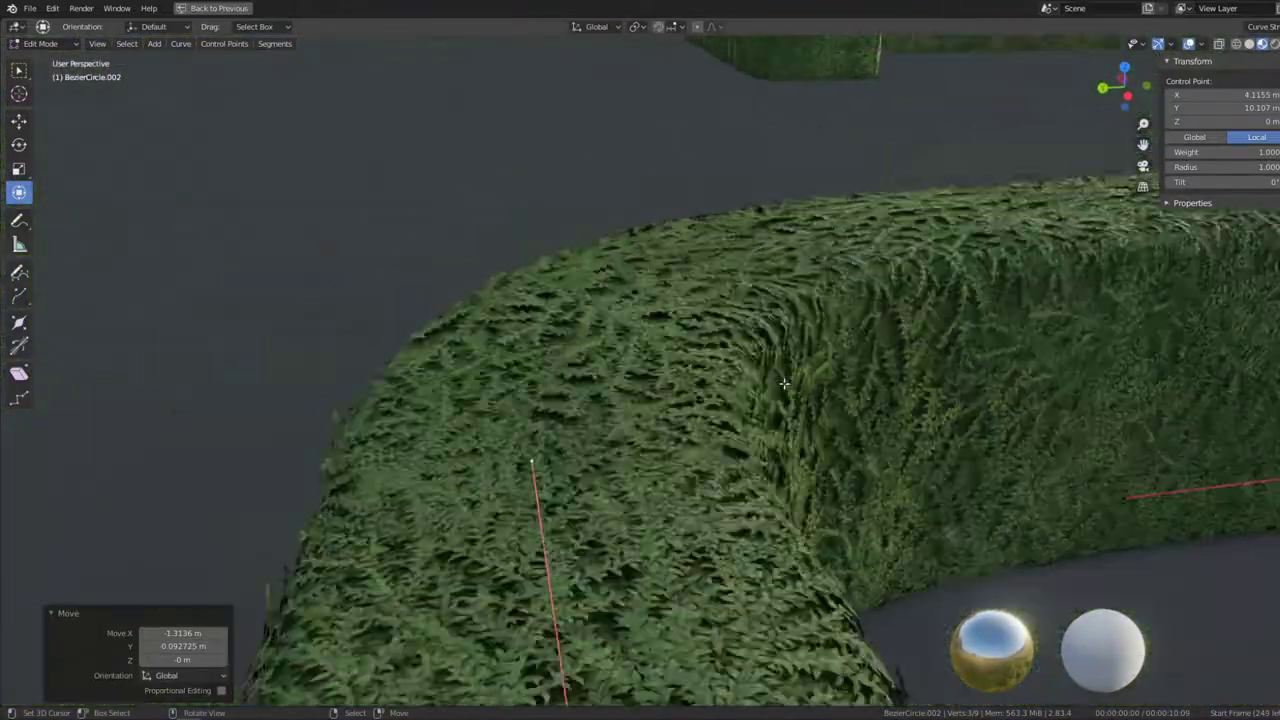
pyautogui.scroll(-3, 784, 383)
pyautogui.moveTo(780, 380); pyautogui.dragTo(827, 409, button='middle')
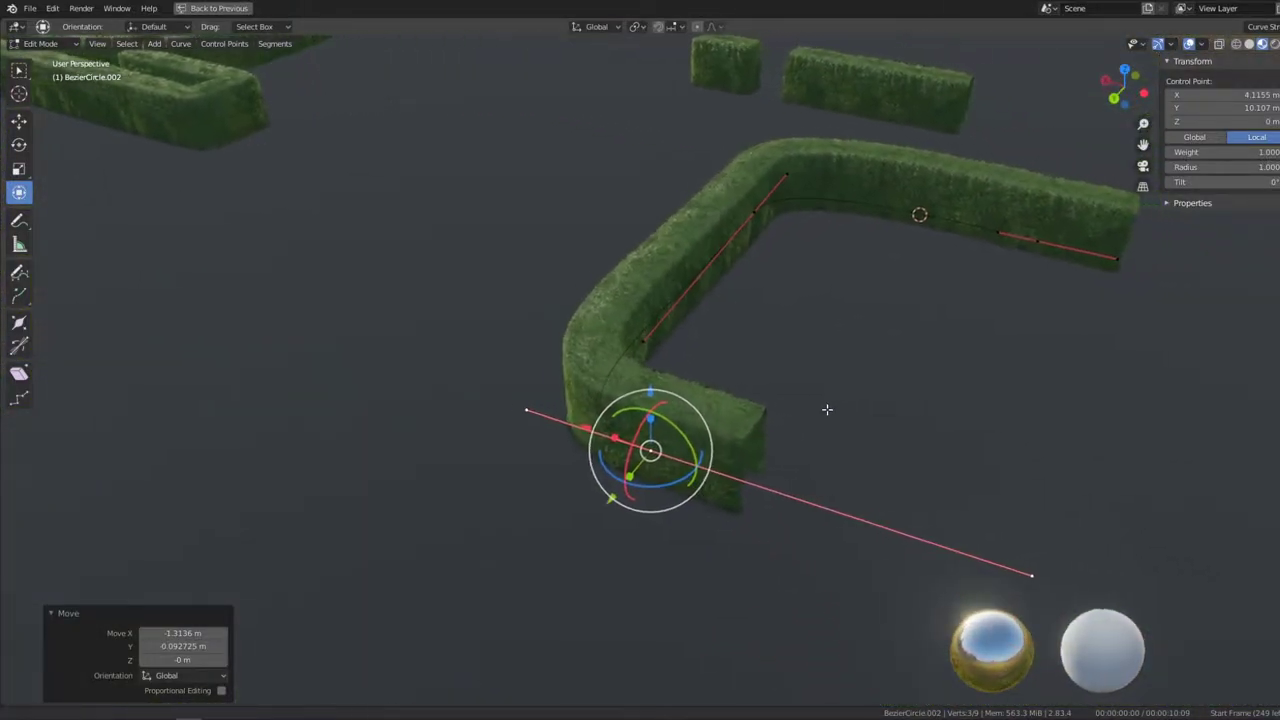
pyautogui.press('KP_7')
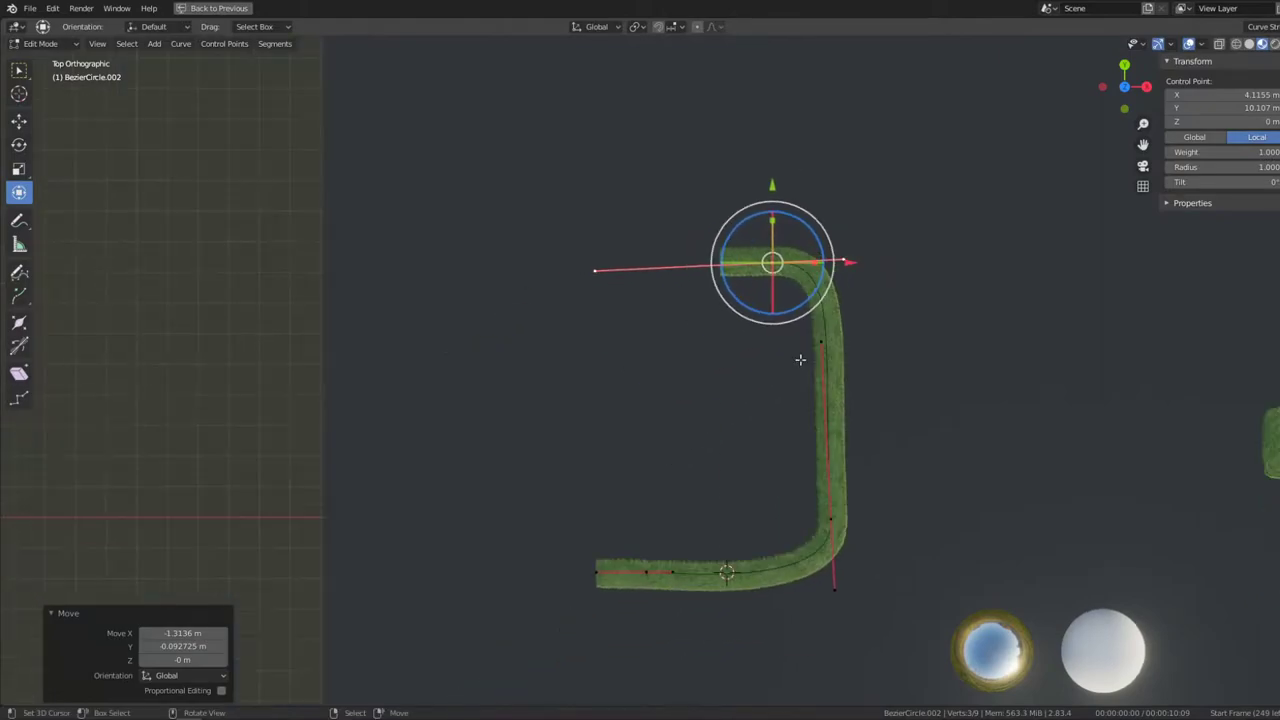
# Step: Place the extruded point, then extrude another point with rotated handles, moved left to start a third corner
pyautogui.click(559, 367)
pyautogui.press('e')
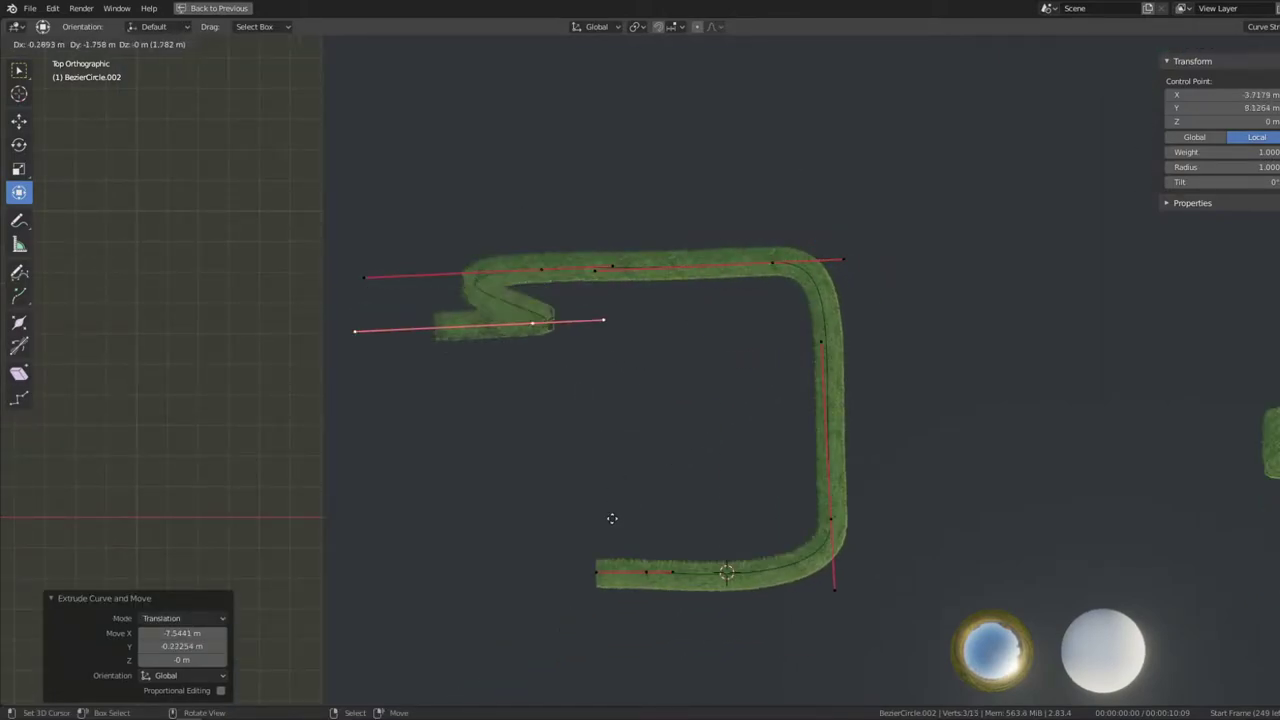
pyautogui.press('r')
pyautogui.click(630, 378)
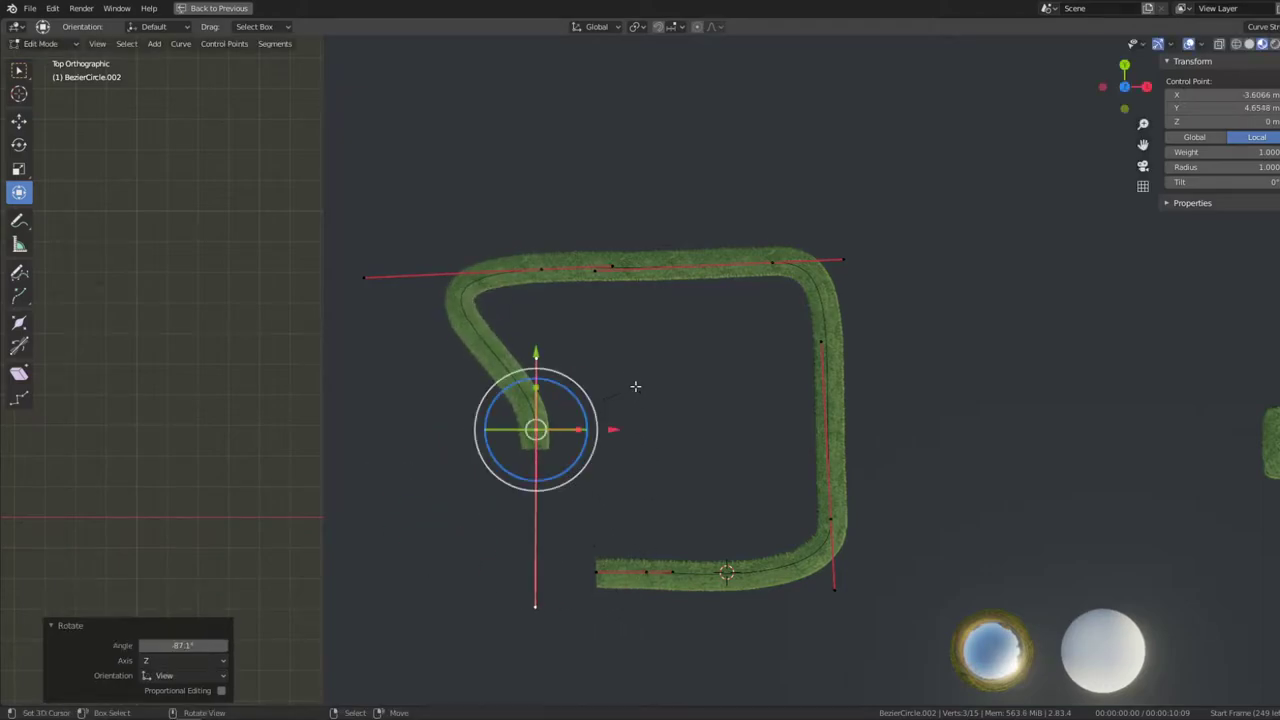
pyautogui.press('g')
pyautogui.click(516, 363)
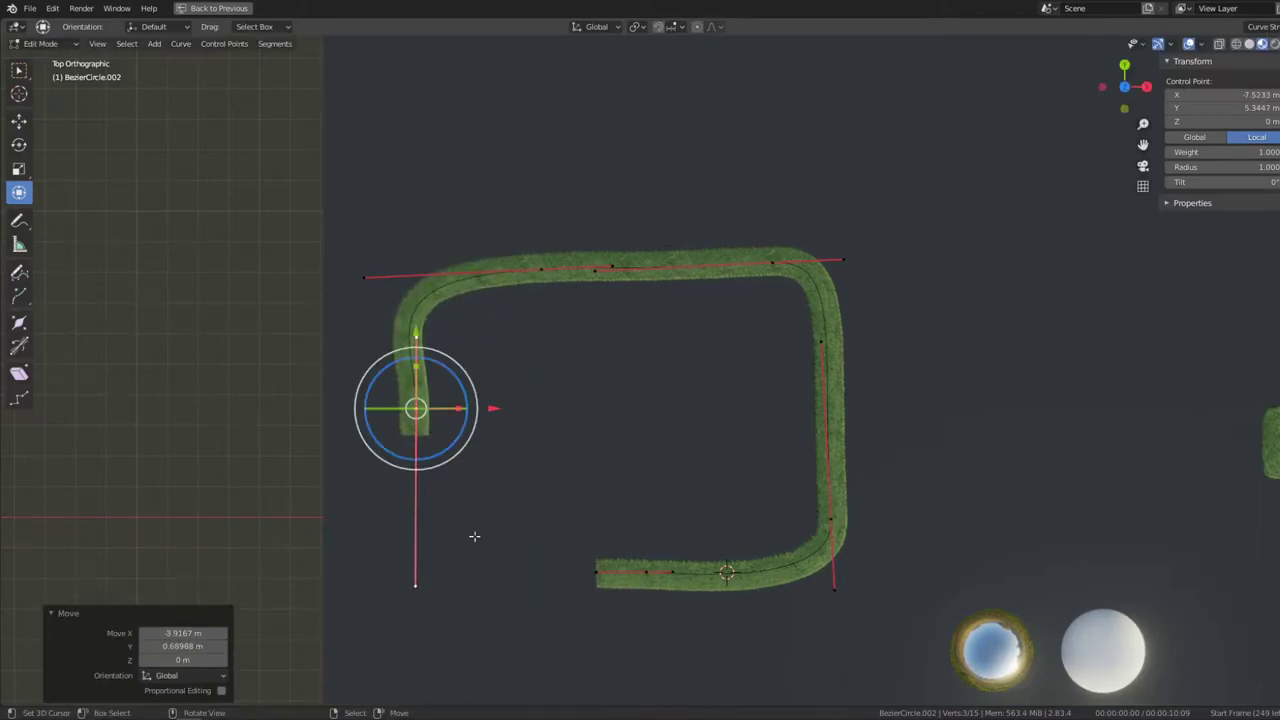
# Step: Reposition the new point's lower and top-left handles and the top control point to shape the corner
pyautogui.click(416, 584)
pyautogui.press('g')
pyautogui.click(421, 505)
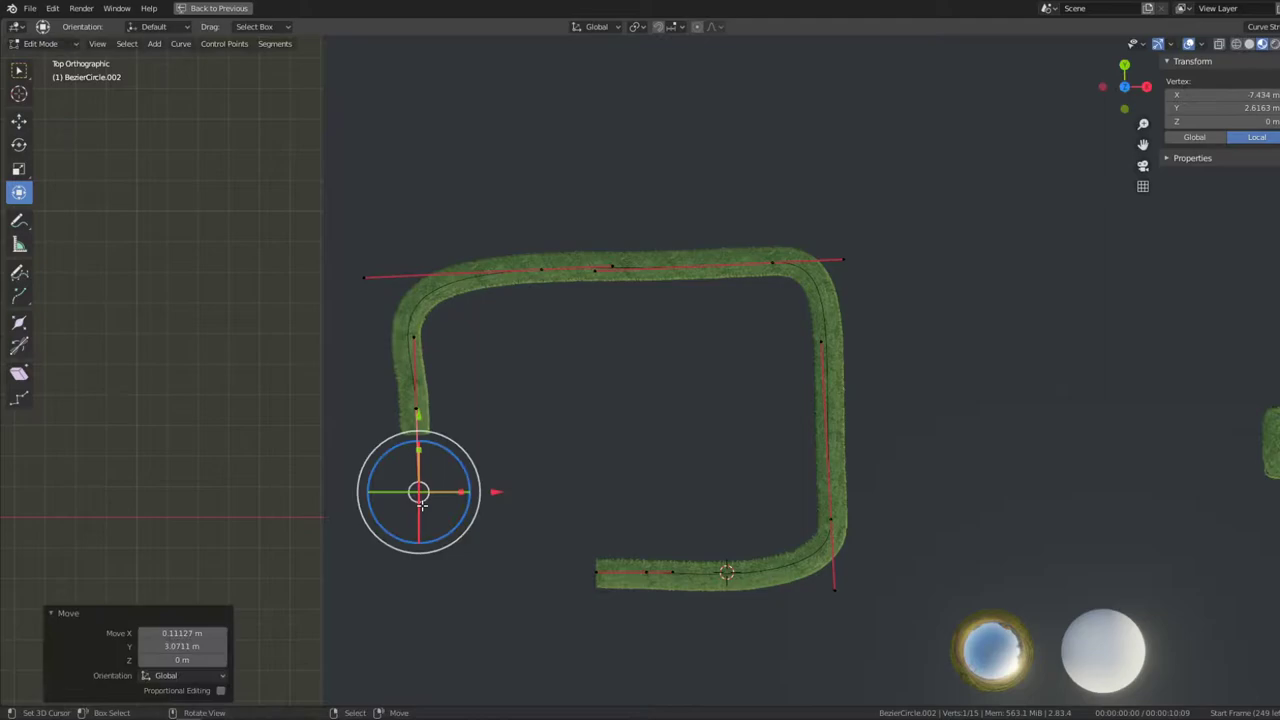
pyautogui.click(340, 285)
pyautogui.press('g')
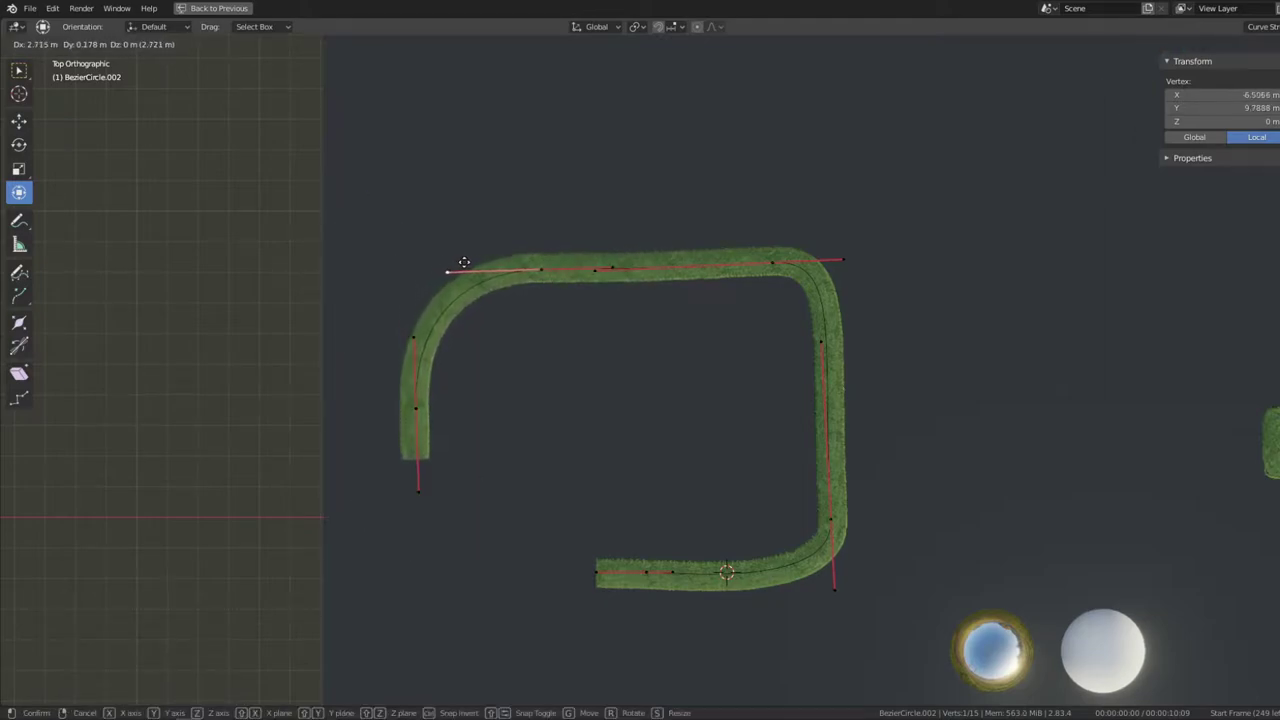
pyautogui.click(470, 262)
pyautogui.click(540, 270)
pyautogui.press('g')
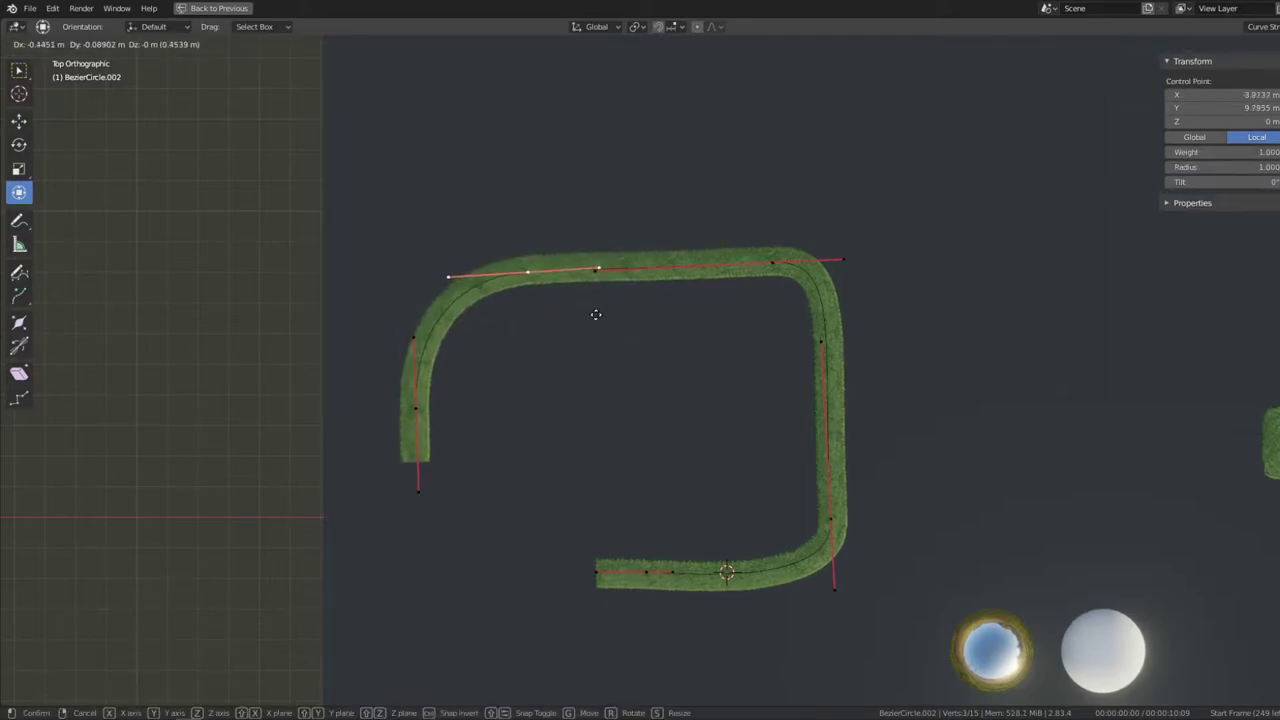
pyautogui.click(589, 317)
# Step: Scale the top control points to 0 along Y so the top wall lies on one straight line
pyautogui.keyDown('shift'); pyautogui.click(826, 250); pyautogui.keyUp('shift')
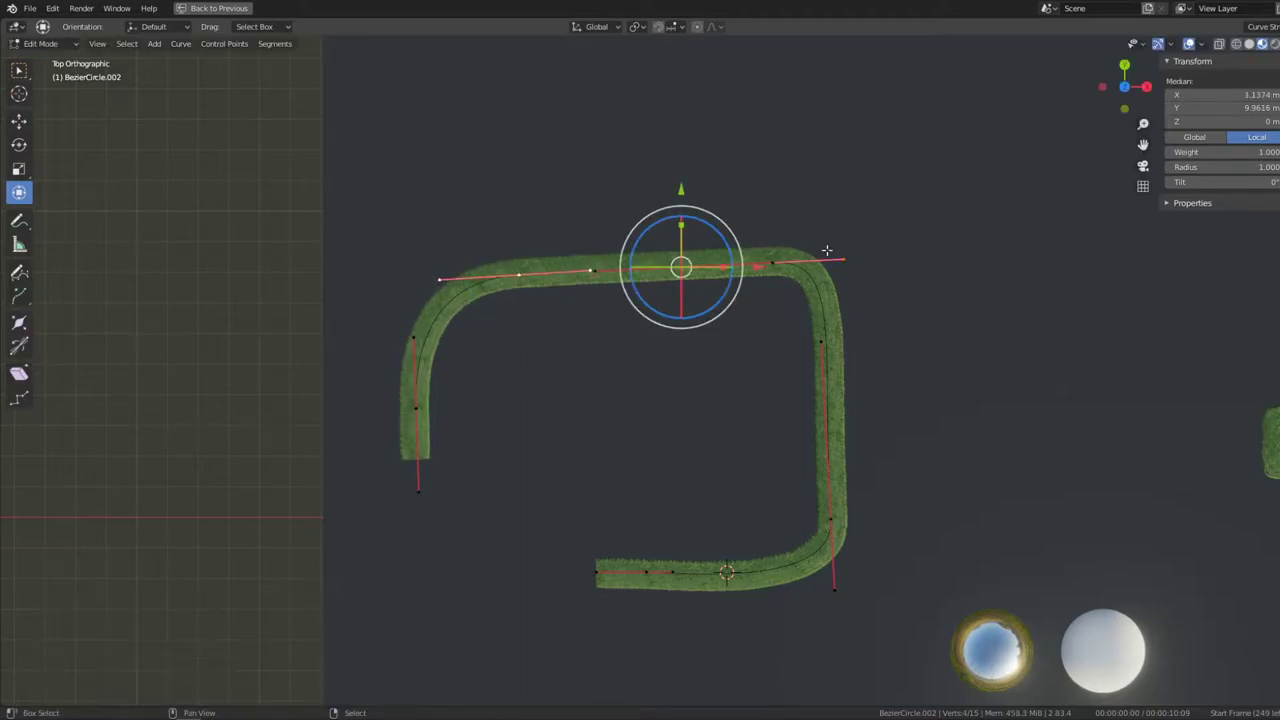
pyautogui.press('s')
pyautogui.press('y')
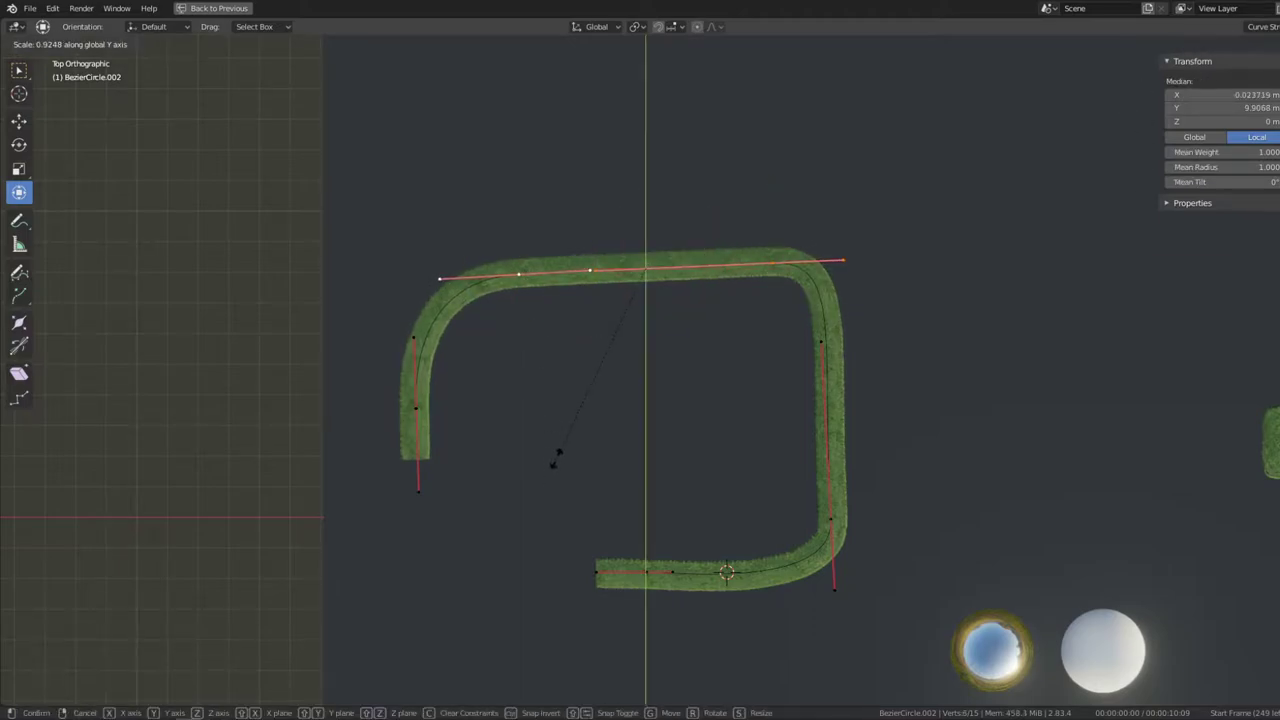
pyautogui.press('Return')
pyautogui.moveTo(556, 458); pyautogui.dragTo(621, 349, button='middle')
pyautogui.click(621, 349)
pyautogui.scroll(-2, 870, 425)
# Step: In top view, move the hedge's left end point upward and check the corner in perspective
pyautogui.click(358, 459)
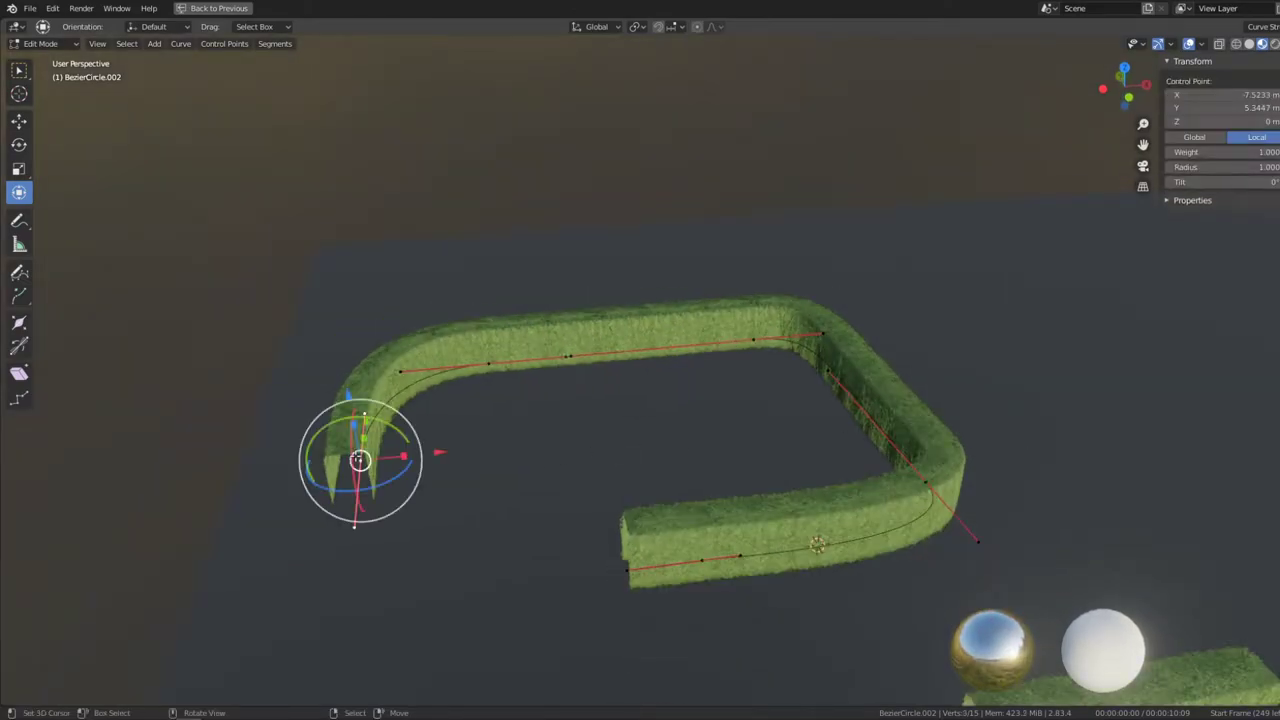
pyautogui.press('KP_7')
pyautogui.keyDown('shift'); pyautogui.moveTo(309, 349); pyautogui.dragTo(452, 449, button='middle'); pyautogui.keyUp('shift')
pyautogui.scroll(1, 452, 449)
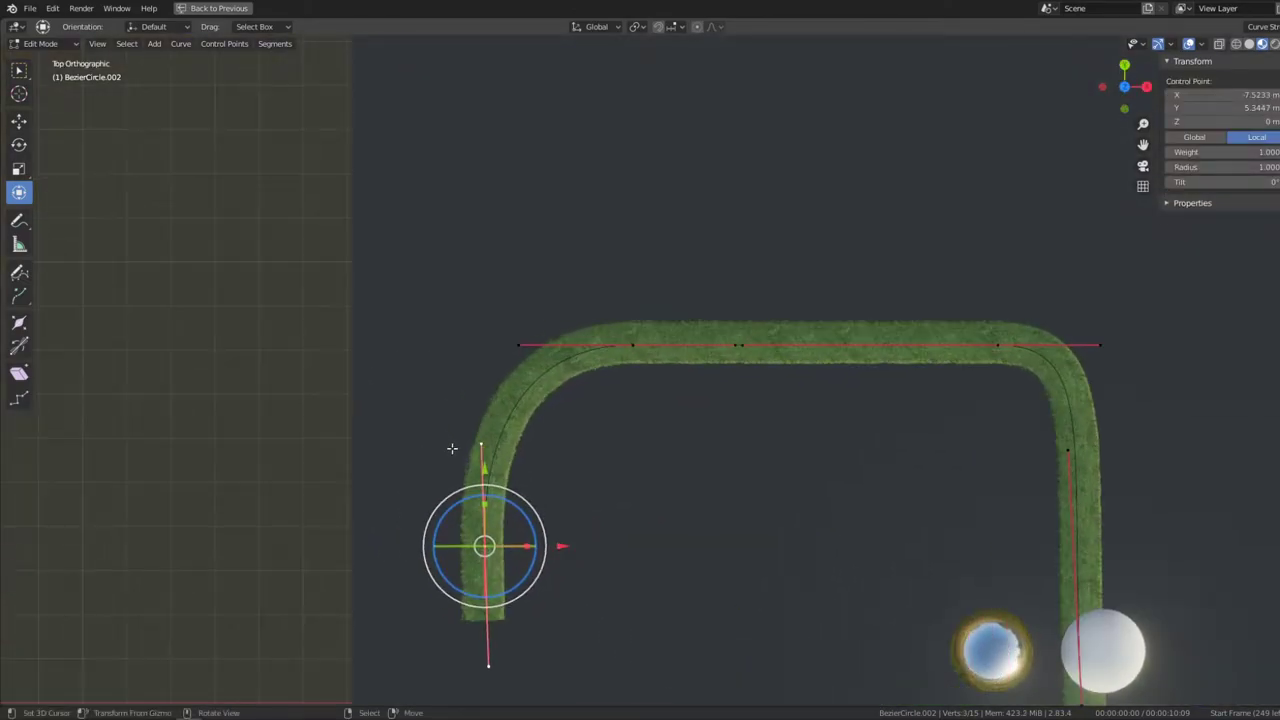
pyautogui.moveTo(493, 470); pyautogui.dragTo(493, 420)
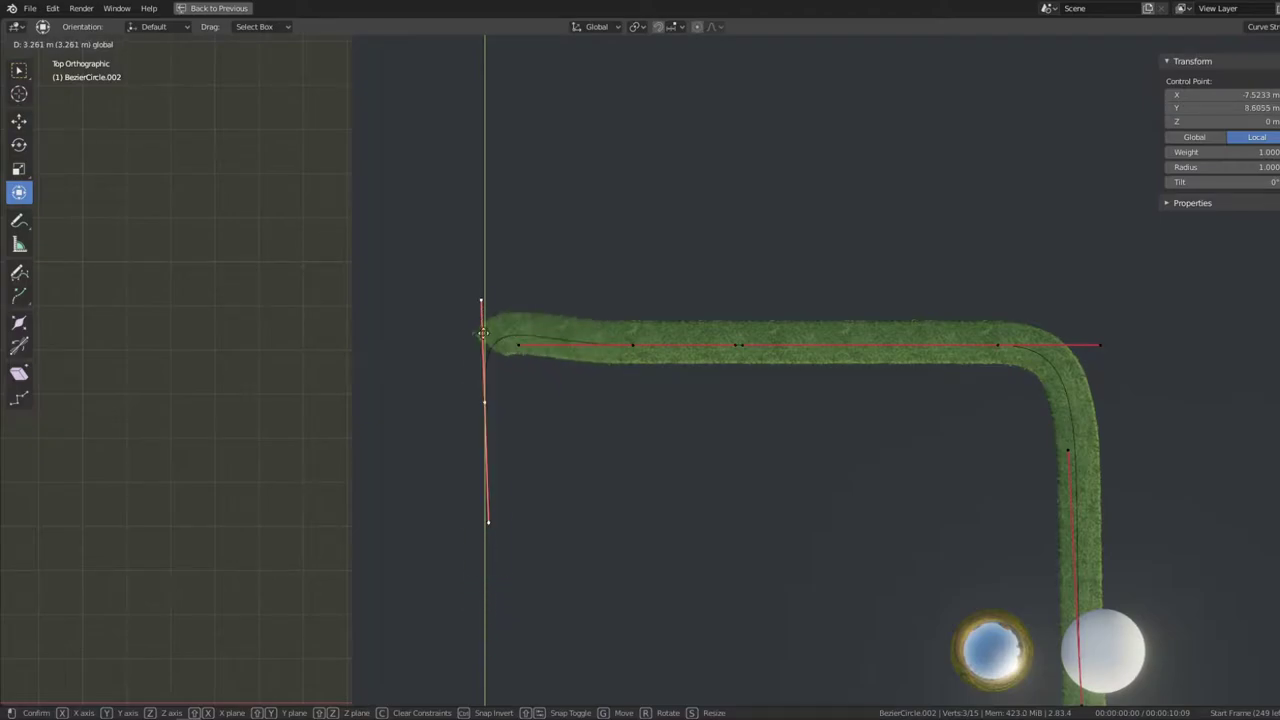
pyautogui.moveTo(487, 350); pyautogui.dragTo(487, 348)
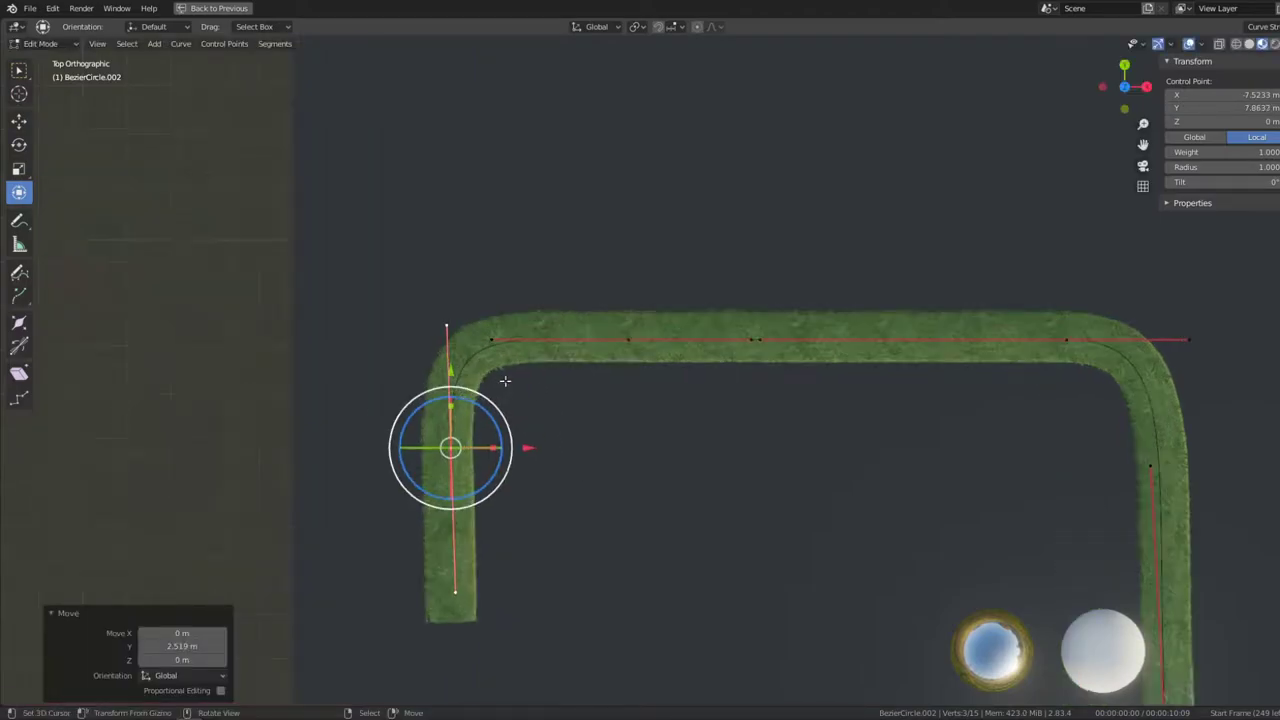
pyautogui.moveTo(503, 374)
pyautogui.mouseDown(button='middle')
pyautogui.moveTo(680, 286)
pyautogui.moveTo(657, 243)
pyautogui.mouseUp(button='middle')
pyautogui.click(658, 280)
pyautogui.scroll(5, 659, 301)
pyautogui.moveTo(659, 301)
pyautogui.mouseDown(button='middle')
pyautogui.moveTo(1128, 276)
pyautogui.moveTo(498, 382)
pyautogui.mouseUp(button='middle')
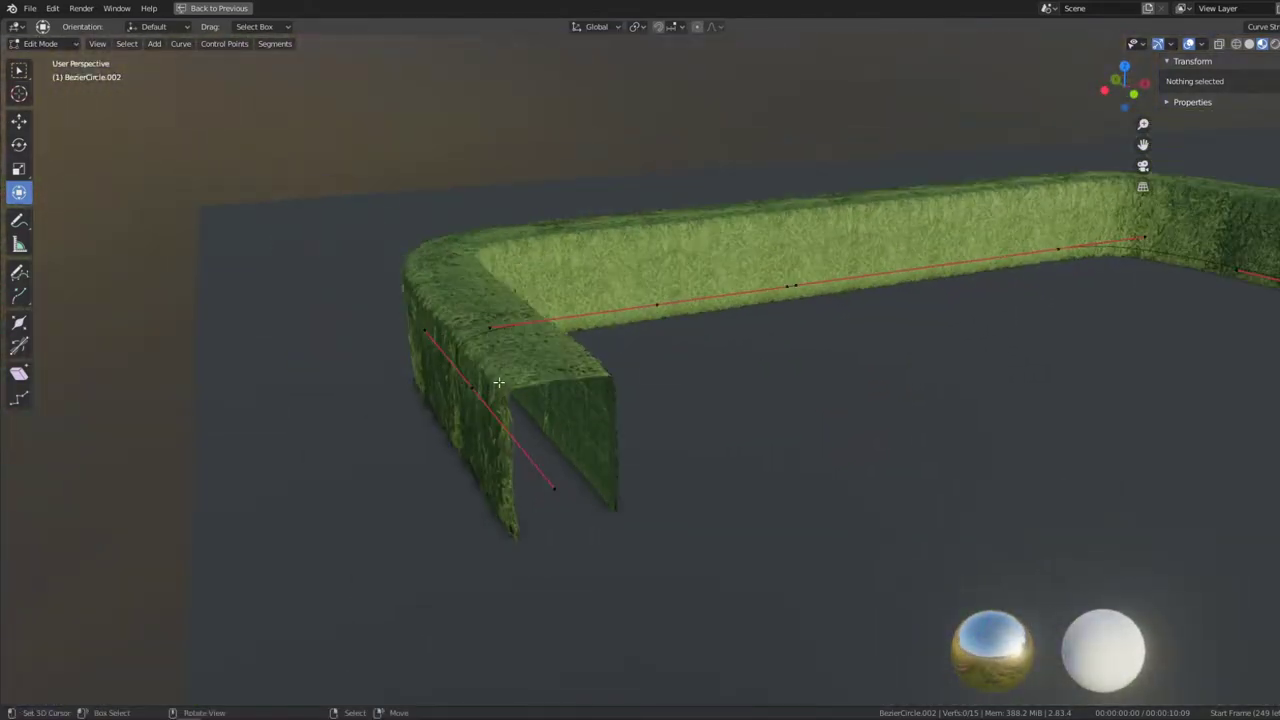
# Step: Extend the curve from its left end point downward to form the fourth corner
pyautogui.press('KP_7')
pyautogui.scroll(-3, 660, 437)
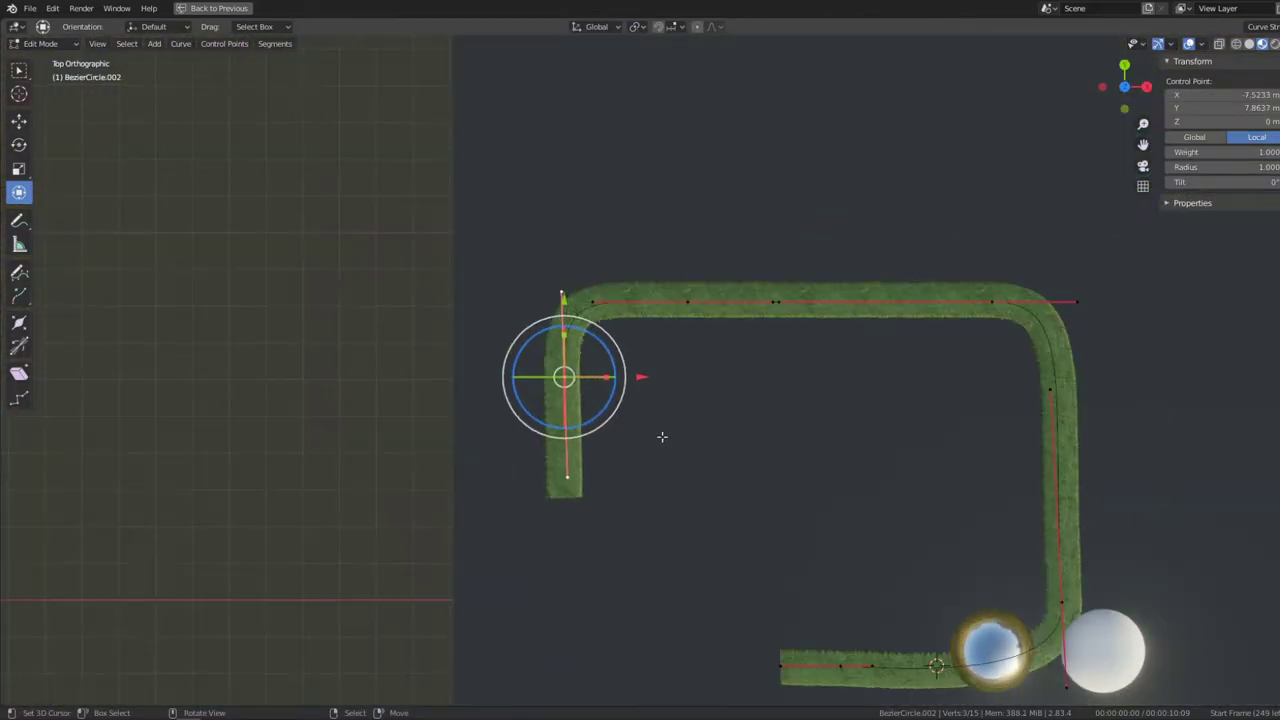
pyautogui.keyDown('shift'); pyautogui.moveTo(660, 437); pyautogui.dragTo(660, 269, button='middle'); pyautogui.keyUp('shift')
pyautogui.press('g')
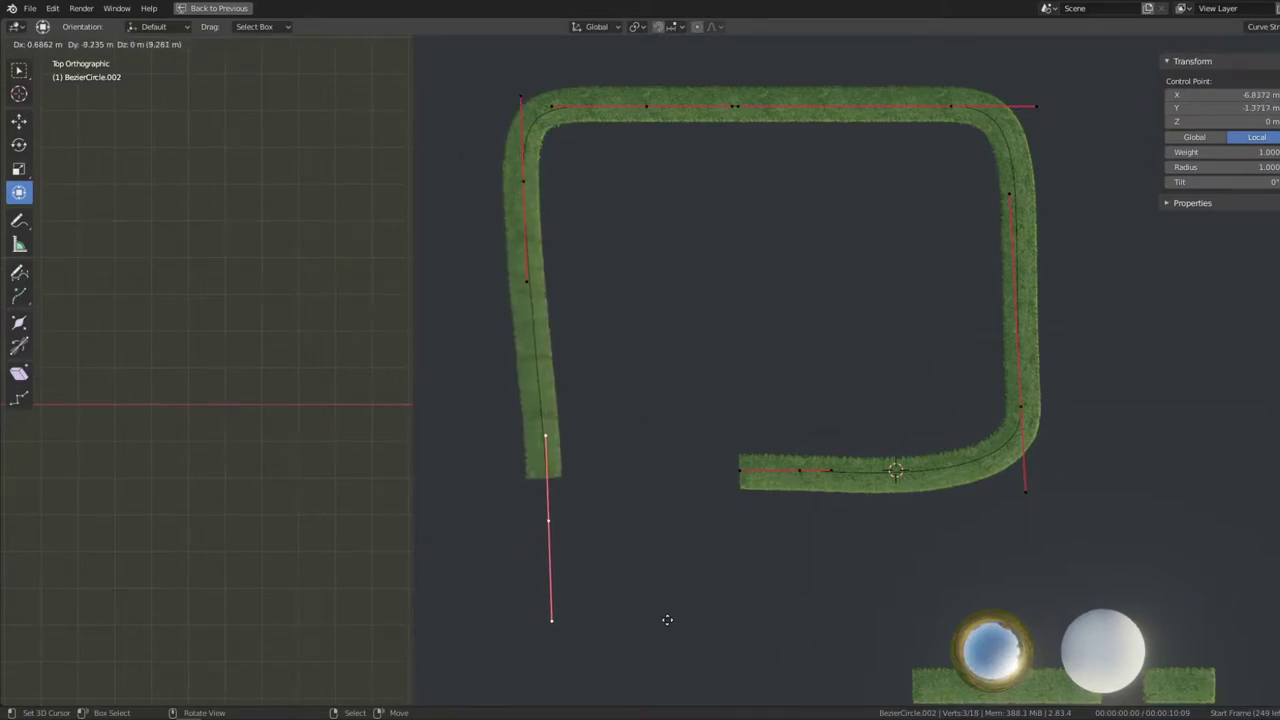
pyautogui.click(667, 620)
pyautogui.keyDown('shift'); pyautogui.moveTo(666, 640); pyautogui.dragTo(609, 477, button='middle'); pyautogui.keyUp('shift')
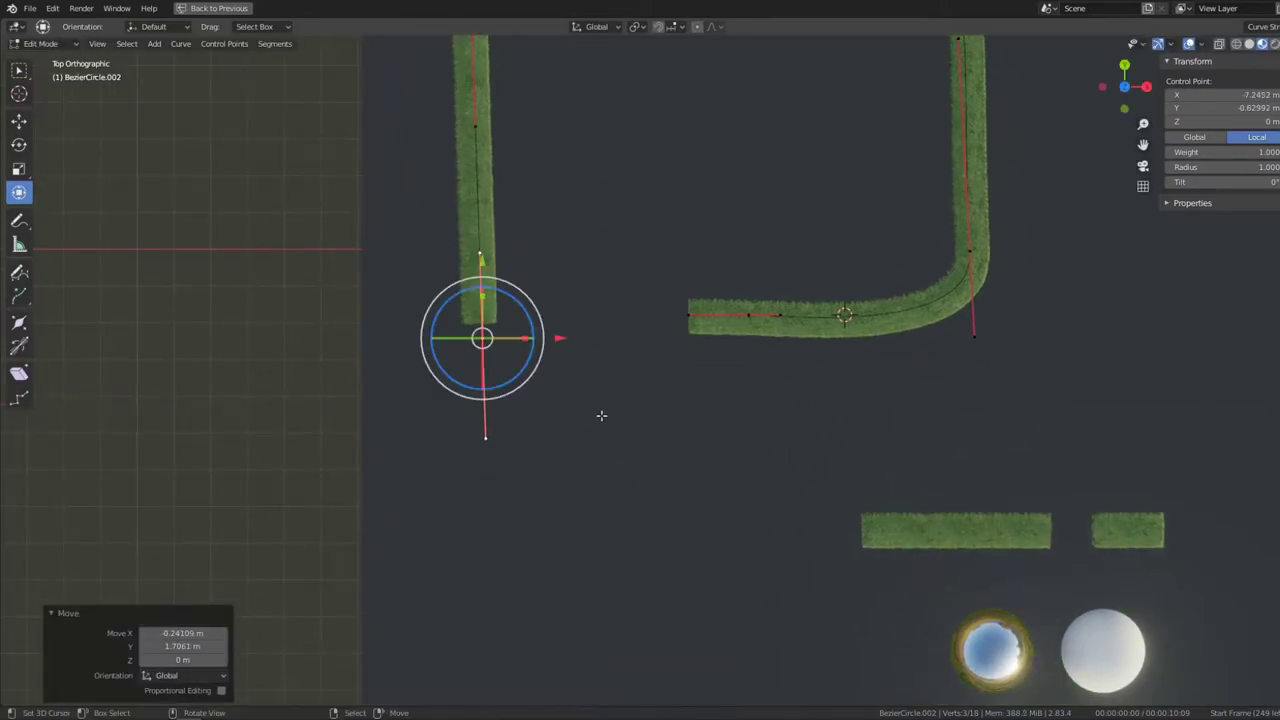
pyautogui.click(606, 500)
# Step: Turn the end handle horizontal and extend a long straight wall right along the bottom, then return to Object Mode
pyautogui.click(594, 294)
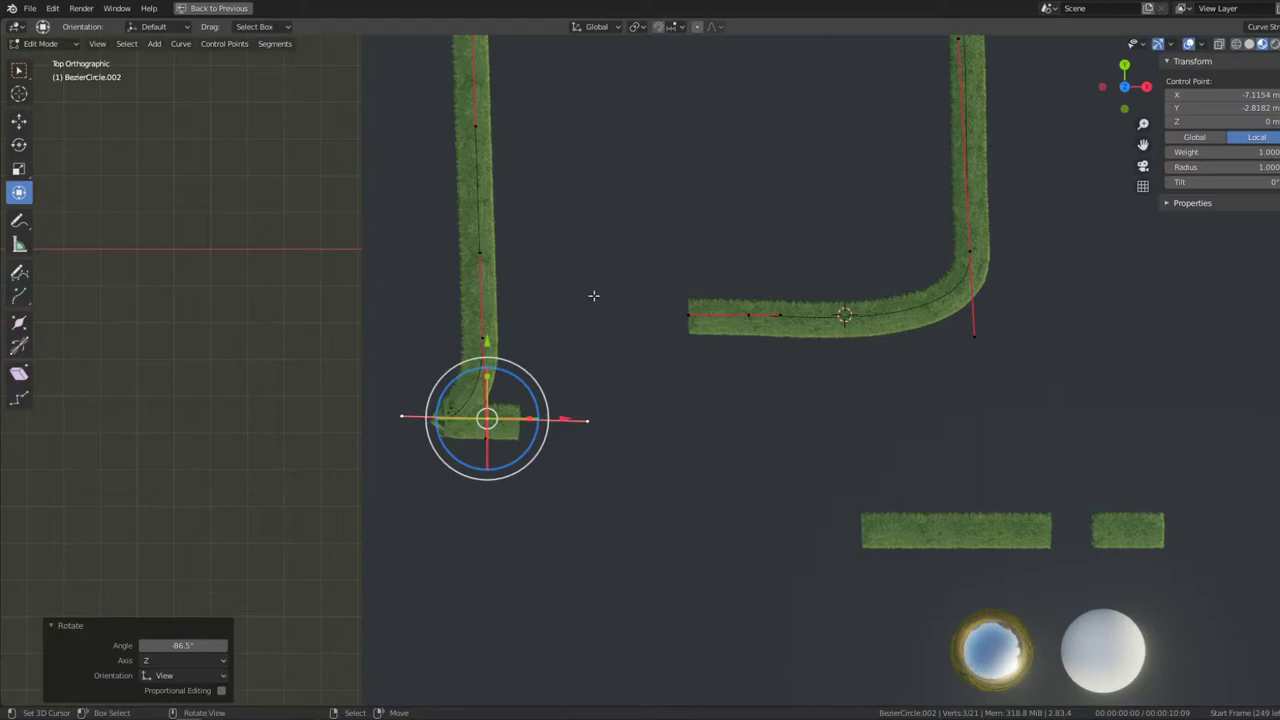
pyautogui.press('g')
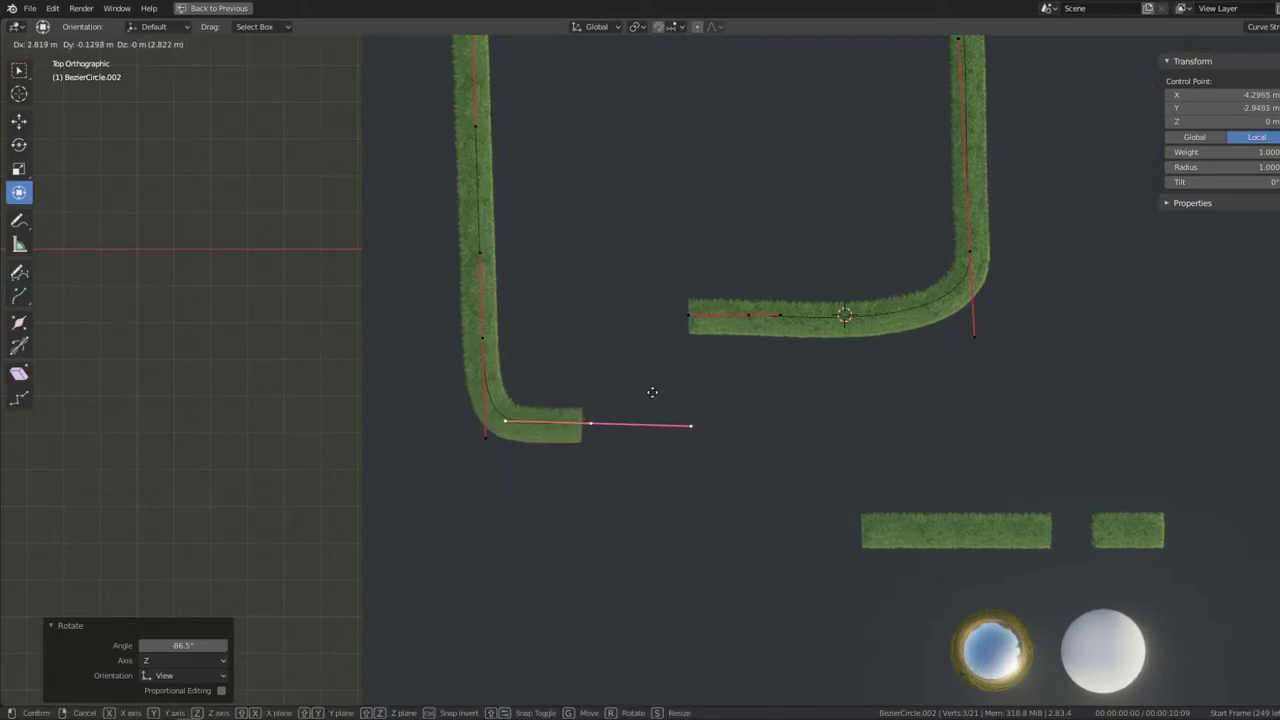
pyautogui.click(652, 392)
pyautogui.scroll(-2, 690, 440)
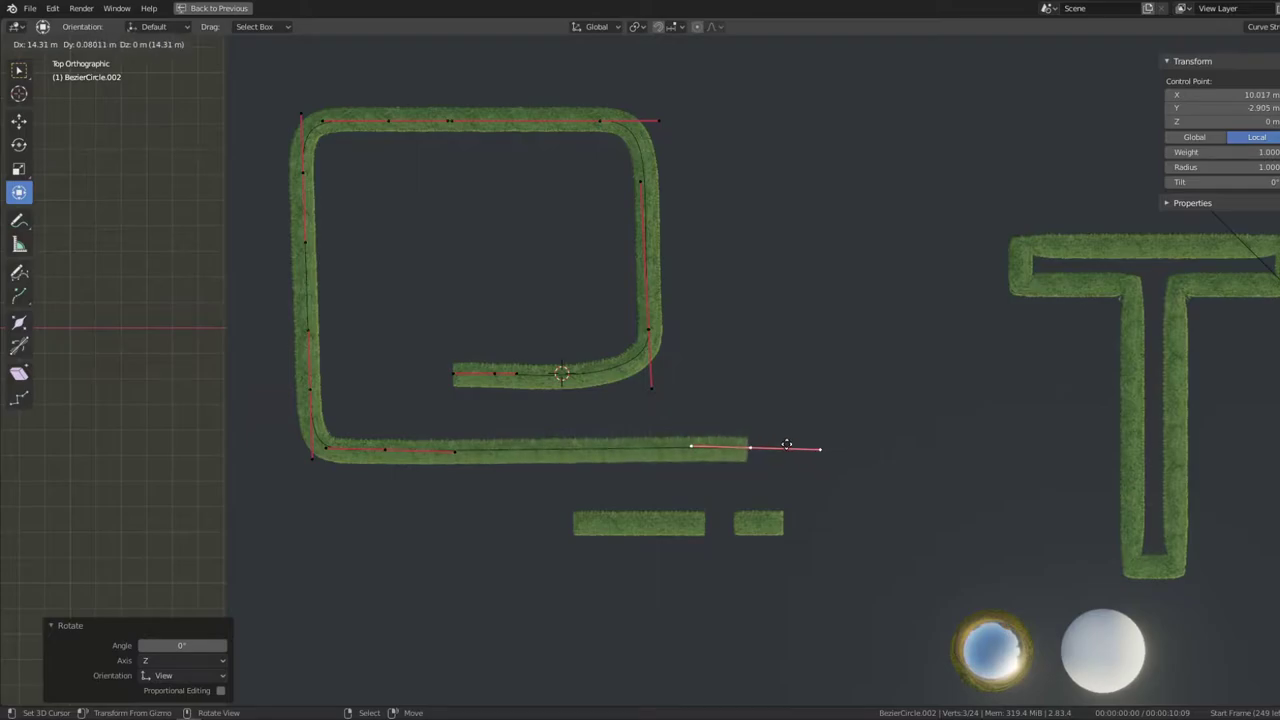
pyautogui.click(786, 448)
pyautogui.scroll(2, 740, 430)
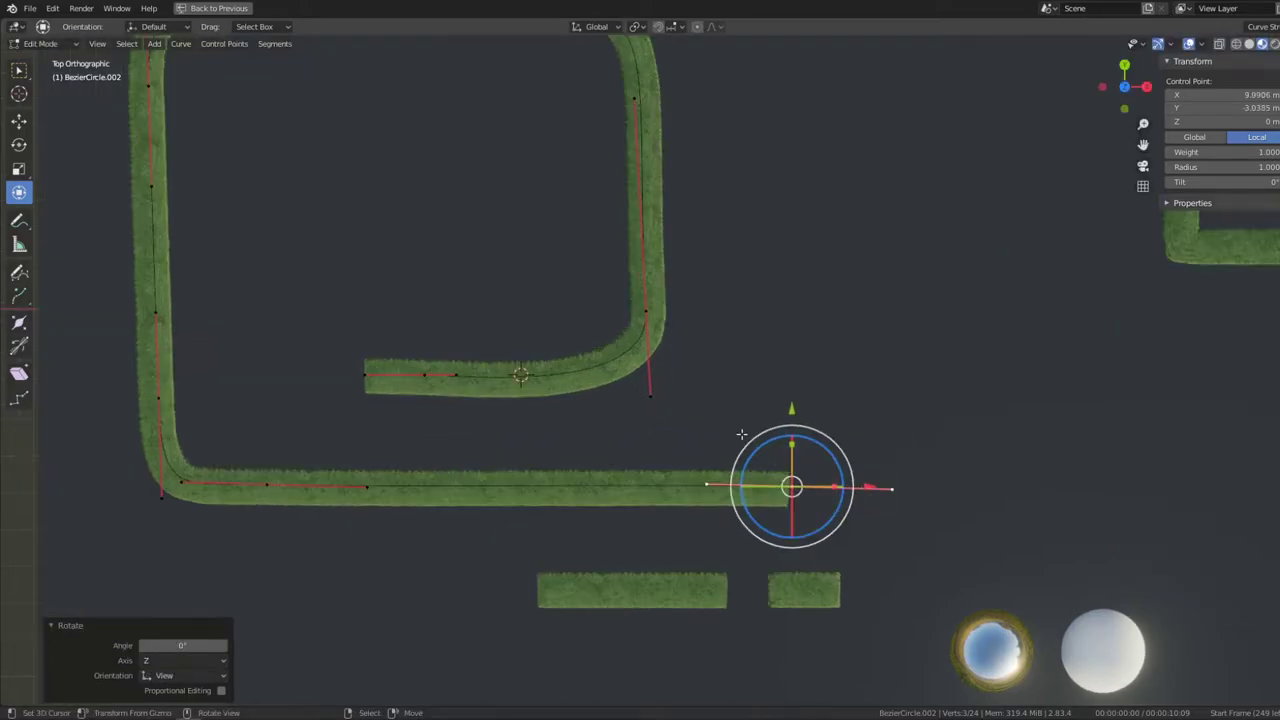
pyautogui.press('Tab')
pyautogui.scroll(-2, 700, 400)
pyautogui.moveTo(692, 378)
pyautogui.mouseDown(button='middle')
pyautogui.moveTo(754, 310)
pyautogui.moveTo(712, 327)
pyautogui.mouseUp(button='middle')
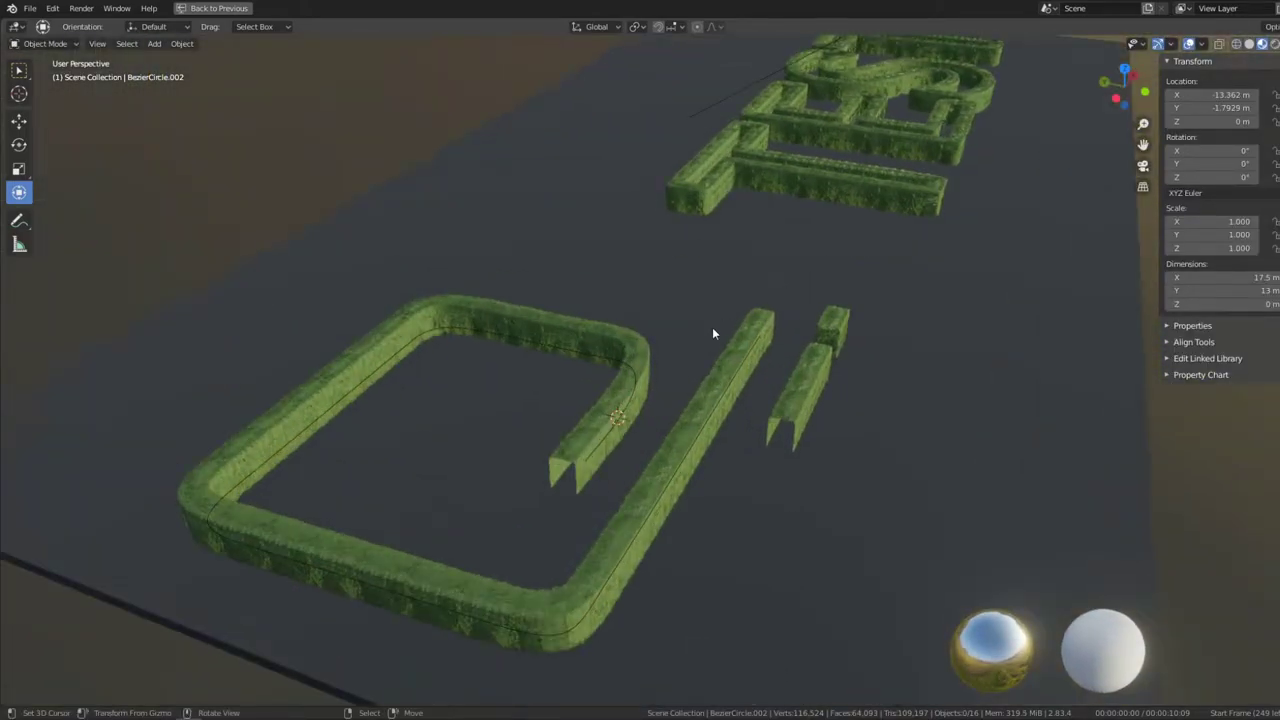
# Step: Orbit around the spiral hedge, switch to top view, and select its guiding curve plus the hedge mesh
pyautogui.scroll(3, 914, 316)
pyautogui.scroll(-3, 926, 312)
pyautogui.moveTo(939, 318)
pyautogui.mouseDown(button='middle')
pyautogui.moveTo(729, 297)
pyautogui.moveTo(1063, 340)
pyautogui.mouseUp(button='middle')
pyautogui.scroll(3, 729, 297)
pyautogui.scroll(-3, 1063, 340)
pyautogui.moveTo(929, 345); pyautogui.dragTo(712, 403, button='middle')
pyautogui.click(712, 403)
pyautogui.press('KP_7')
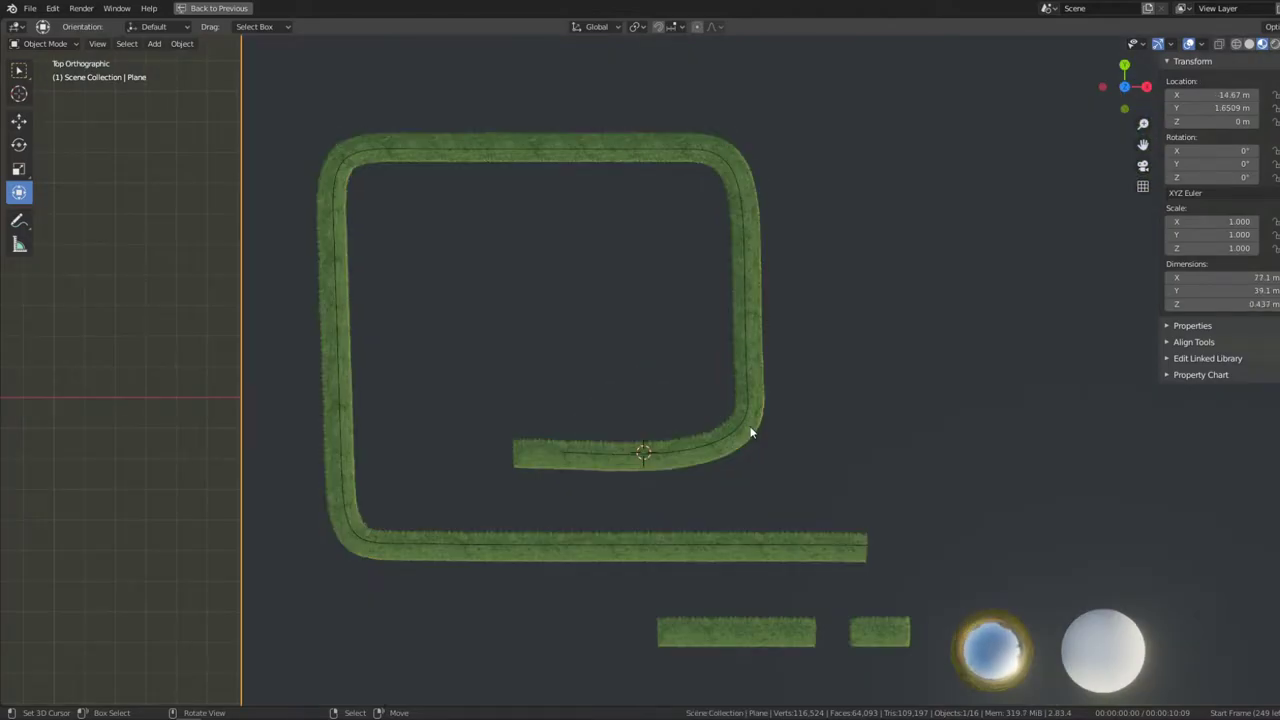
pyautogui.click(741, 428)
pyautogui.keyDown('shift'); pyautogui.click(662, 547); pyautogui.keyUp('shift')
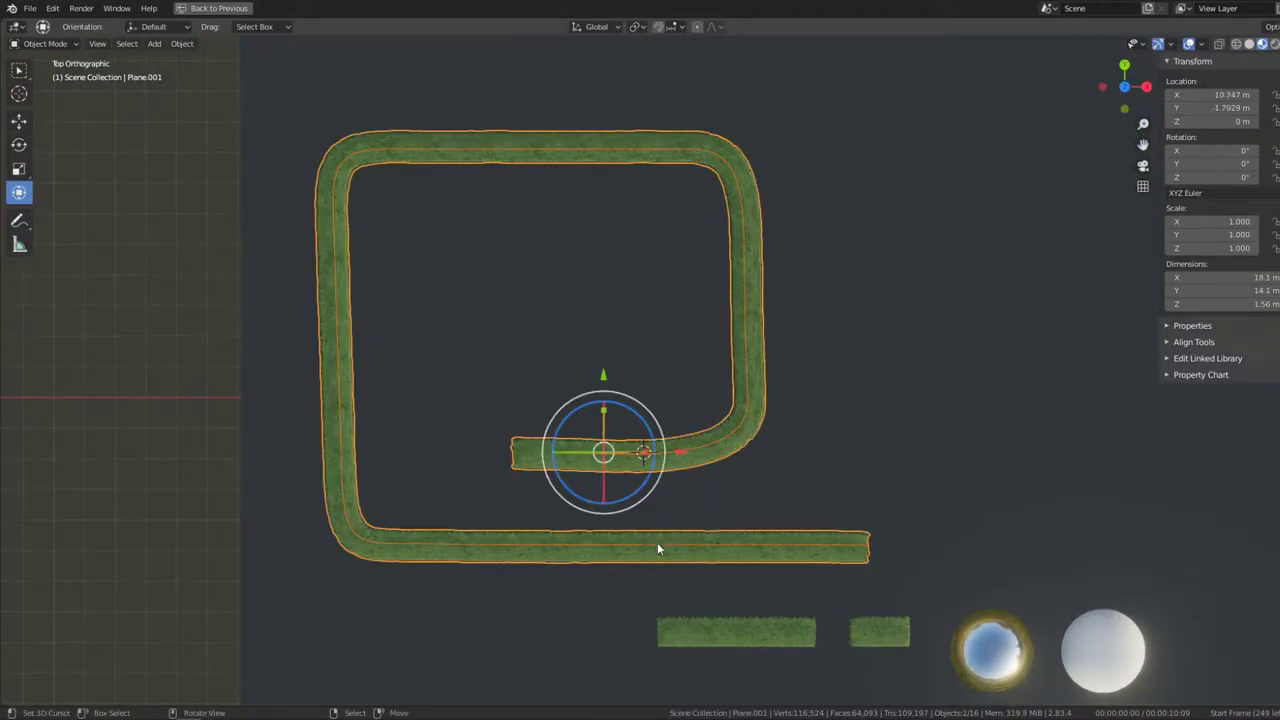
# Step: Duplicate the spiral hedge offset 9.0574 m in X and 4.6288 m in Y, make its curve single-user, and edit its points
pyautogui.hotkey('shift', 'd')
pyautogui.click(1049, 307)
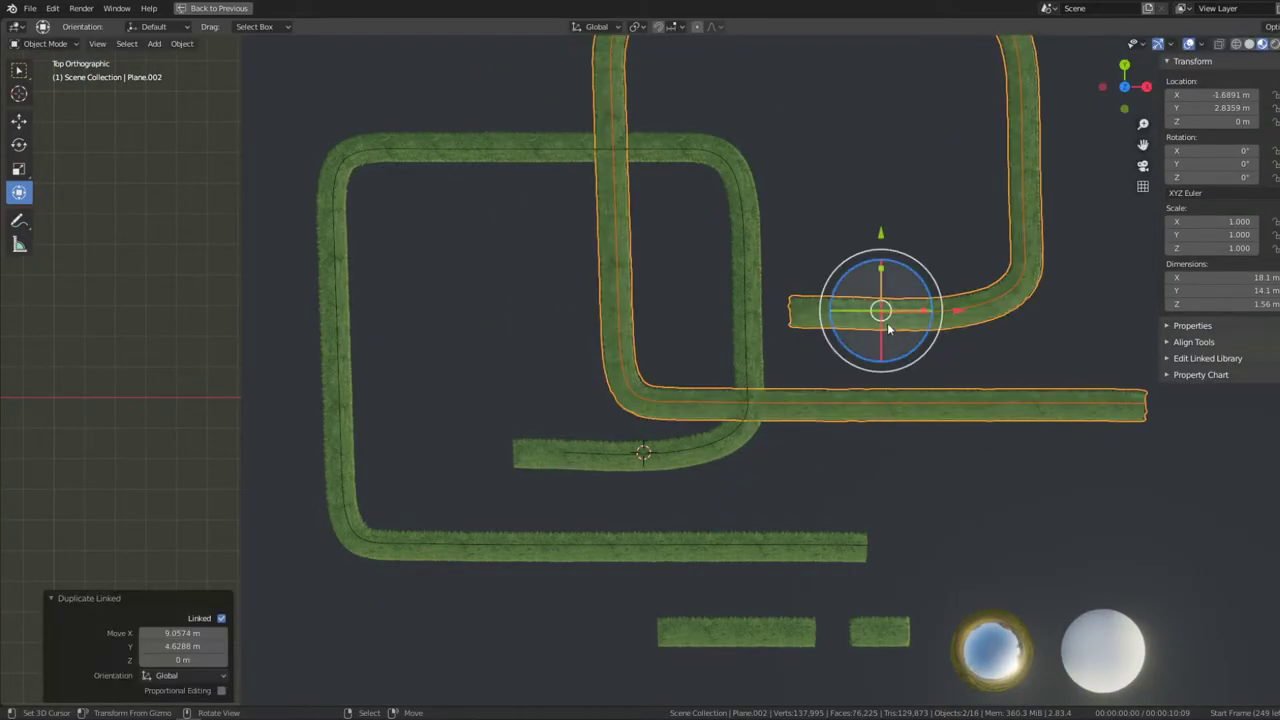
pyautogui.click(960, 310)
pyautogui.click(182, 44)
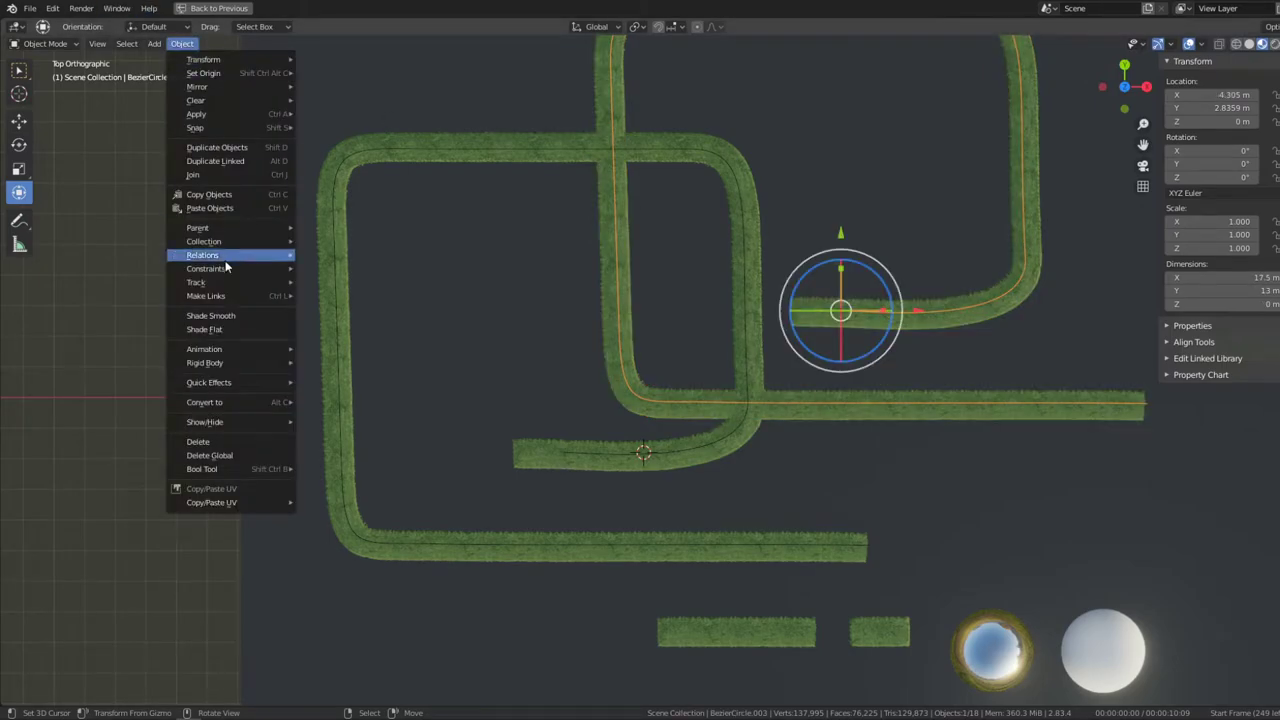
pyautogui.moveTo(346, 315)
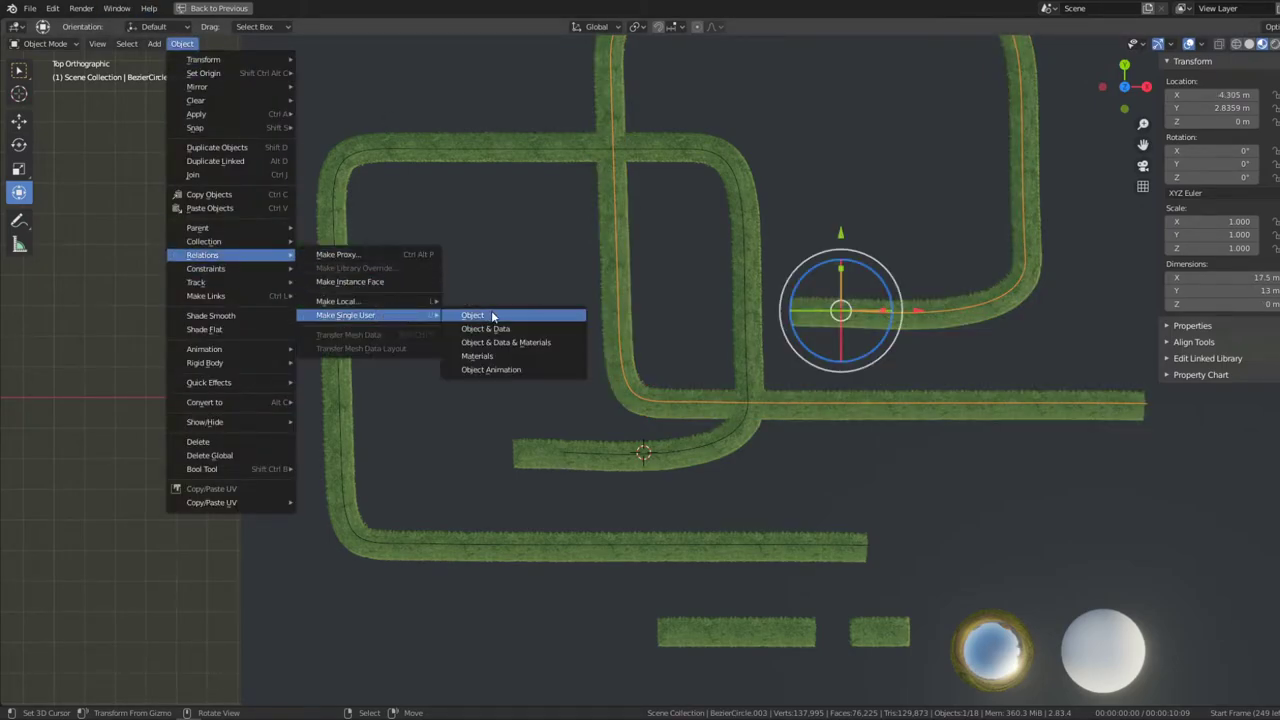
pyautogui.click(494, 328)
pyautogui.press('Tab')
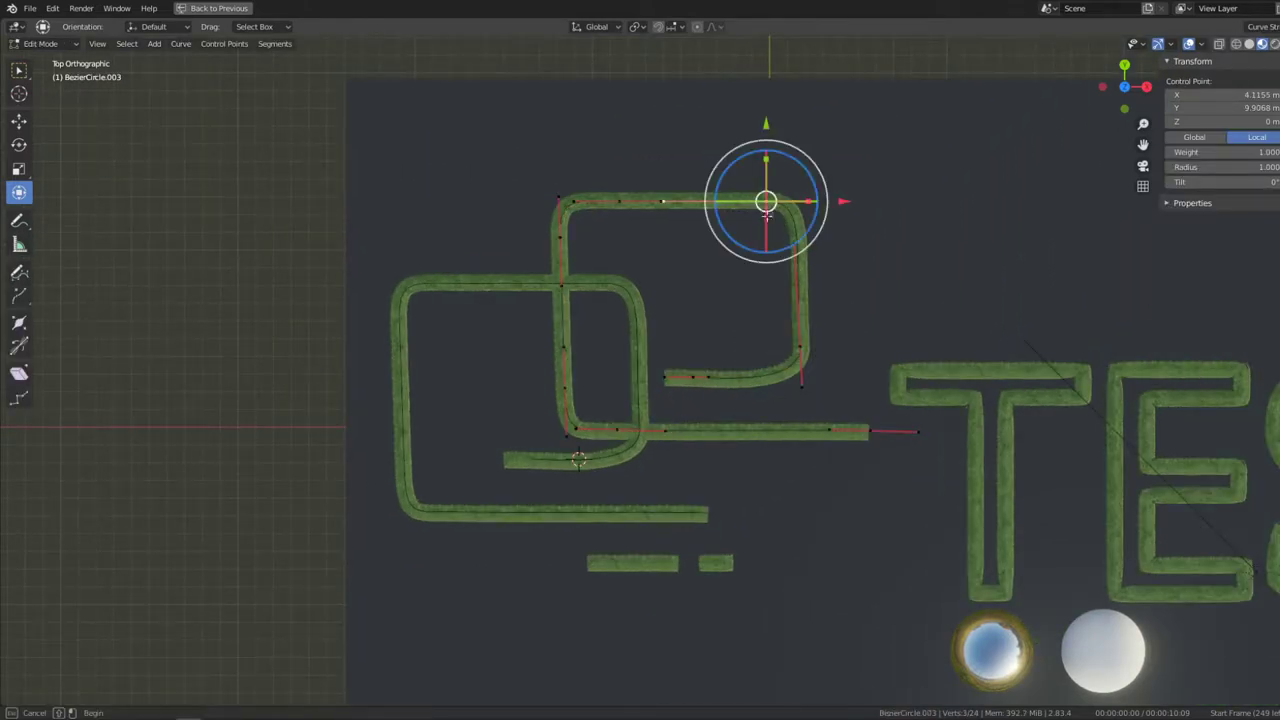
# Step: Delete most of the copied curve's points, leaving only a short straight section of hedge
pyautogui.moveTo(505, 127); pyautogui.dragTo(683, 536)
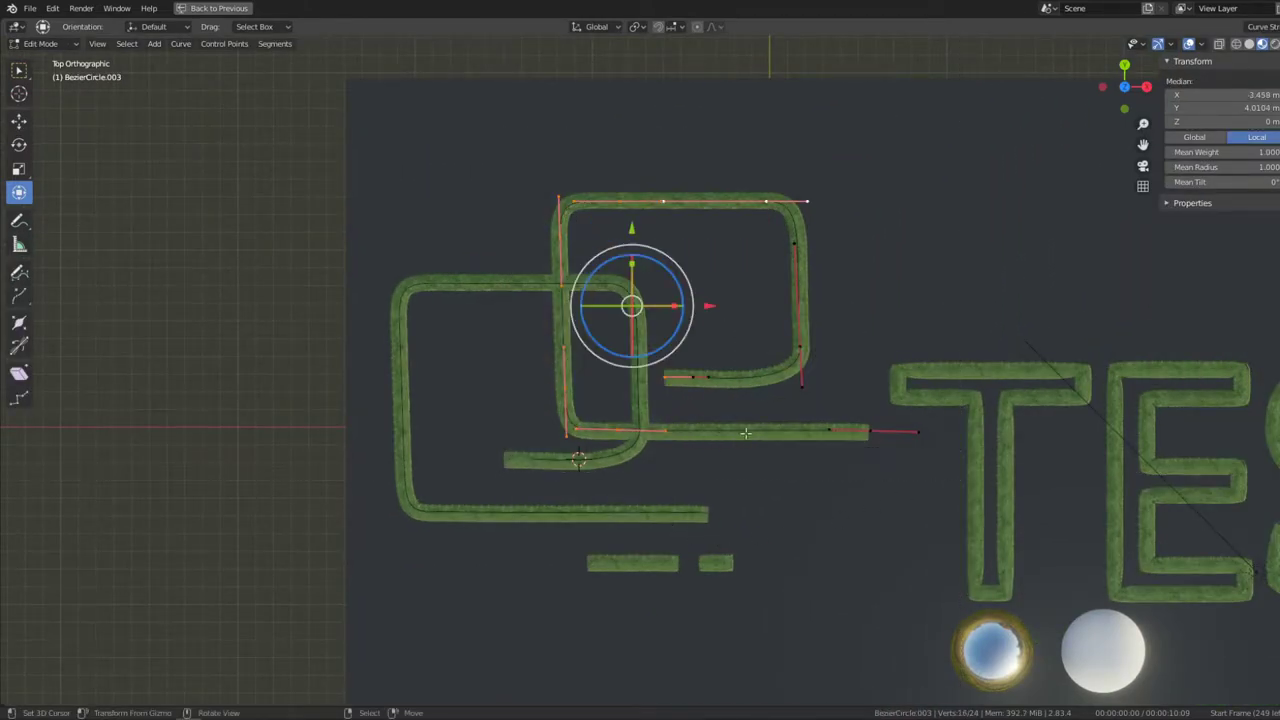
pyautogui.moveTo(938, 458); pyautogui.dragTo(940, 459)
pyautogui.press('x')
pyautogui.click(965, 465)
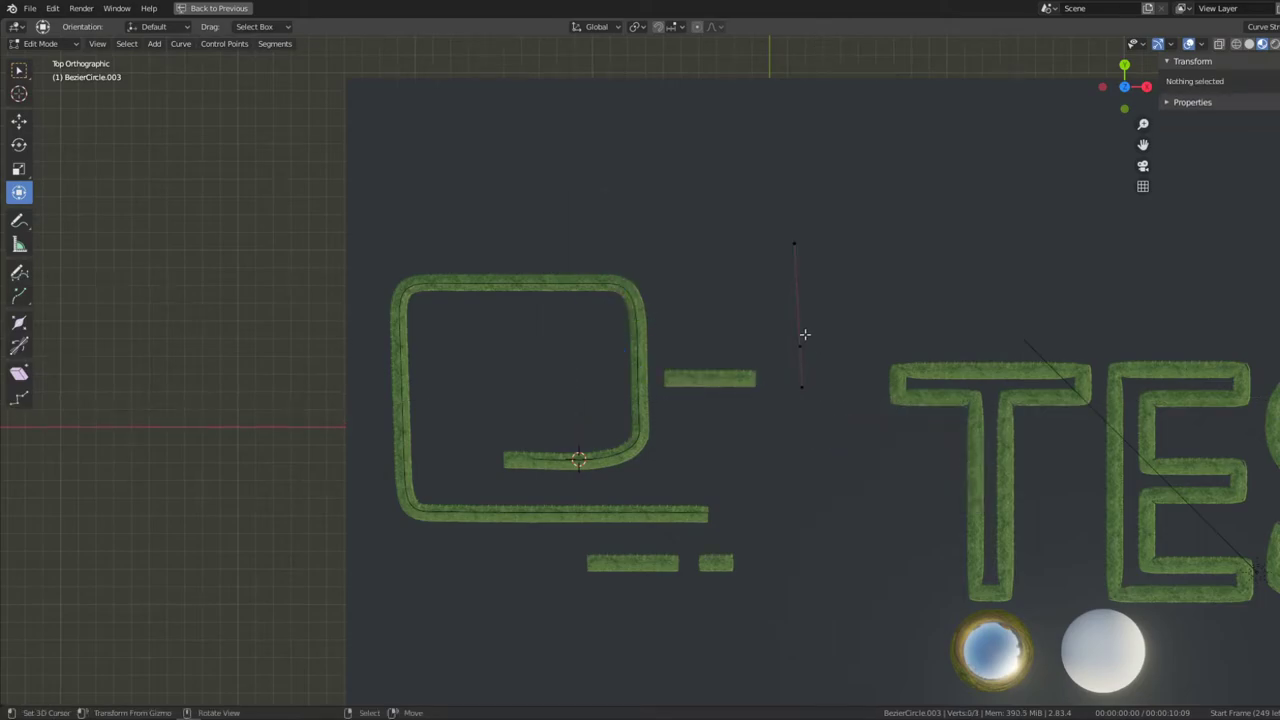
pyautogui.hotkey('ctrl', 'z')
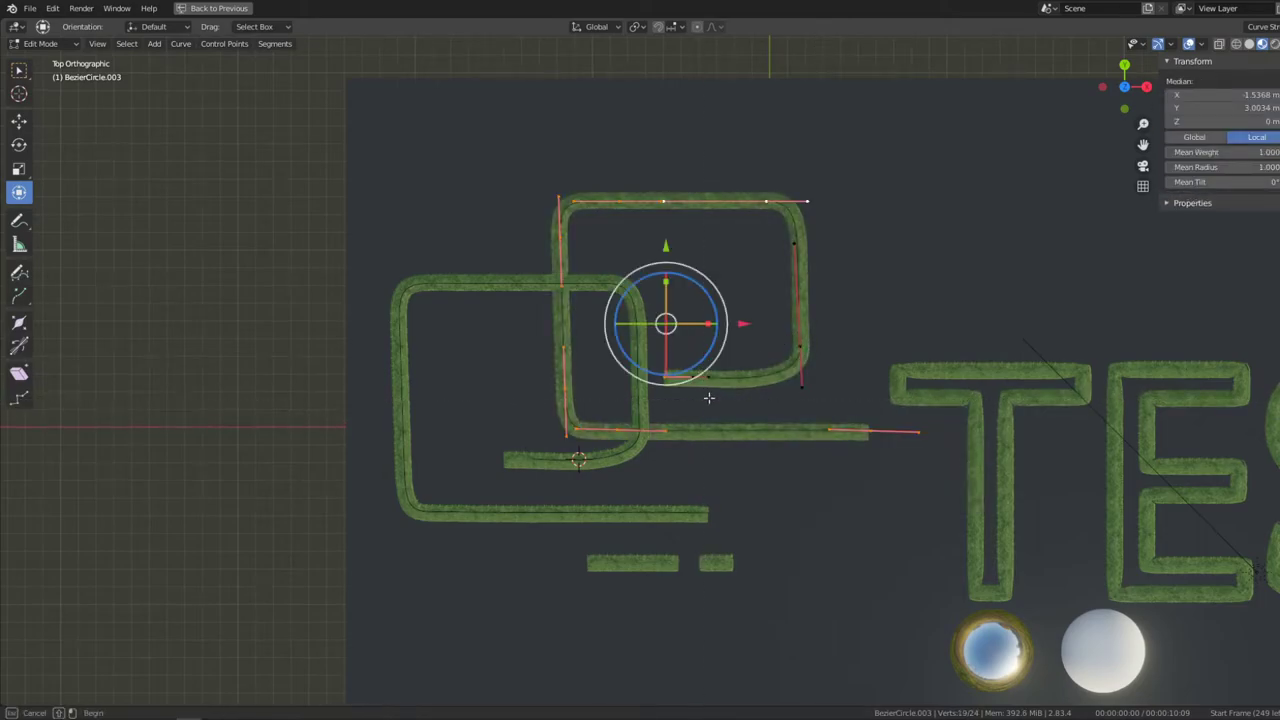
pyautogui.moveTo(708, 398); pyautogui.dragTo(651, 354)
pyautogui.click(972, 284)
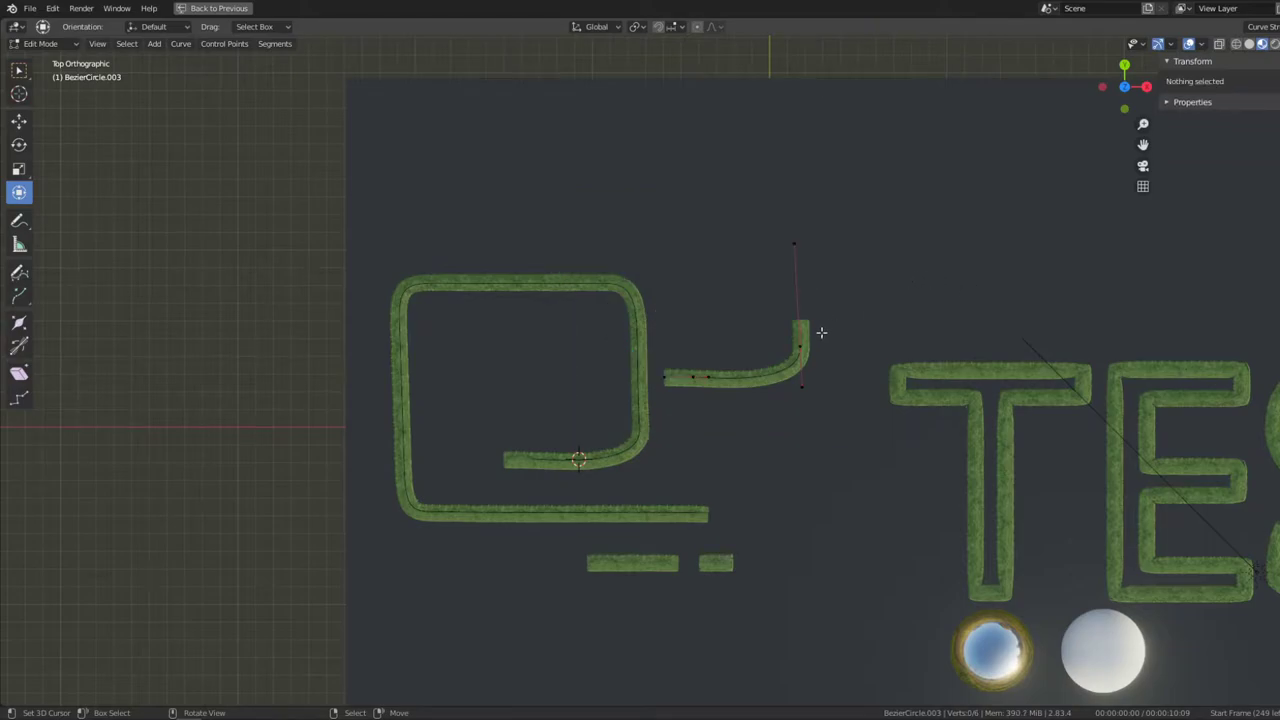
pyautogui.click(804, 345)
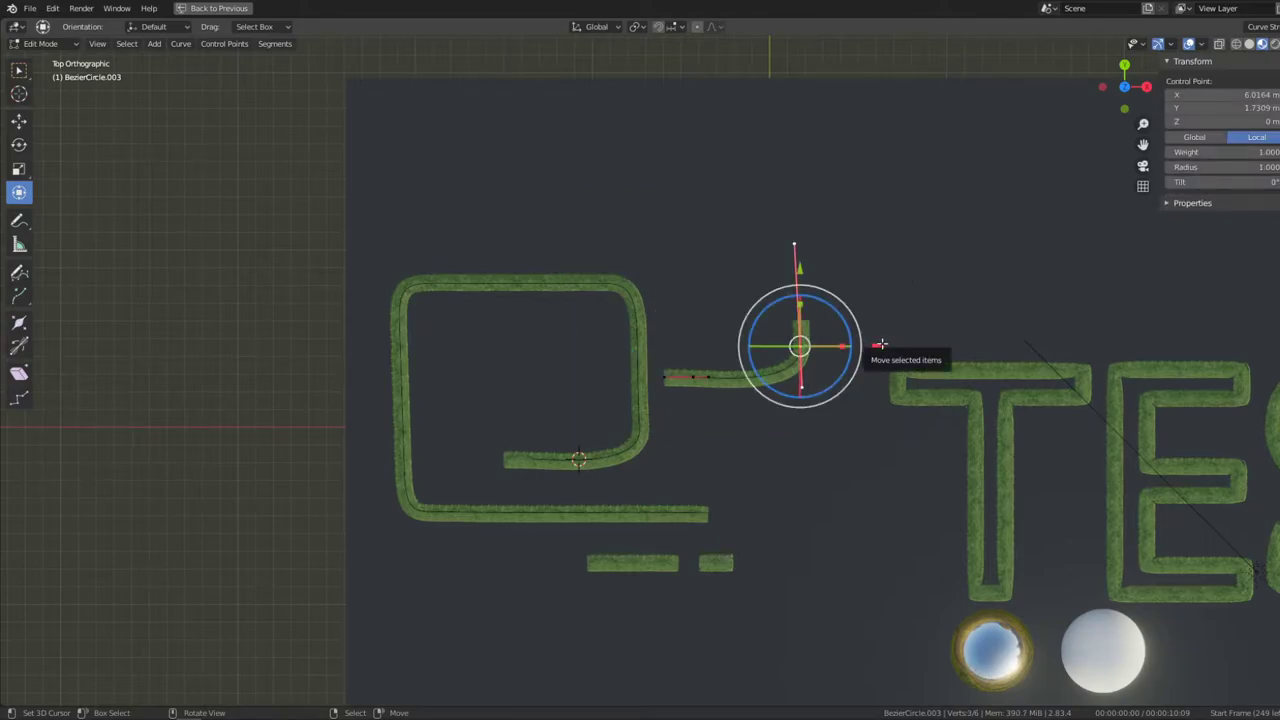
pyautogui.press('Delete')
# Step: Extrude the curve's end point straight along X to add a new straight hedge section
pyautogui.click(682, 377)
pyautogui.press('e')
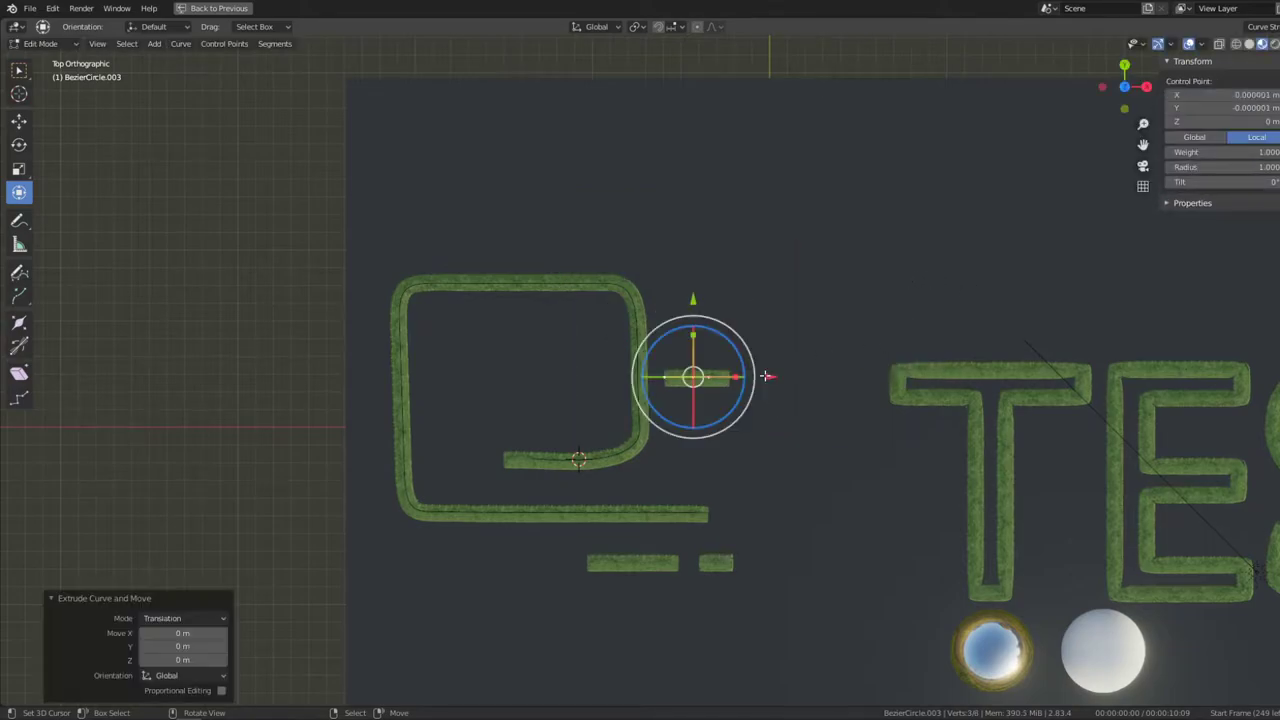
pyautogui.press('x')
pyautogui.click(868, 373)
# Step: Slide the straight grass hedge block about 4.1 m left across the loop's right wall
pyautogui.press('Tab')
pyautogui.scroll(3, 803, 383)
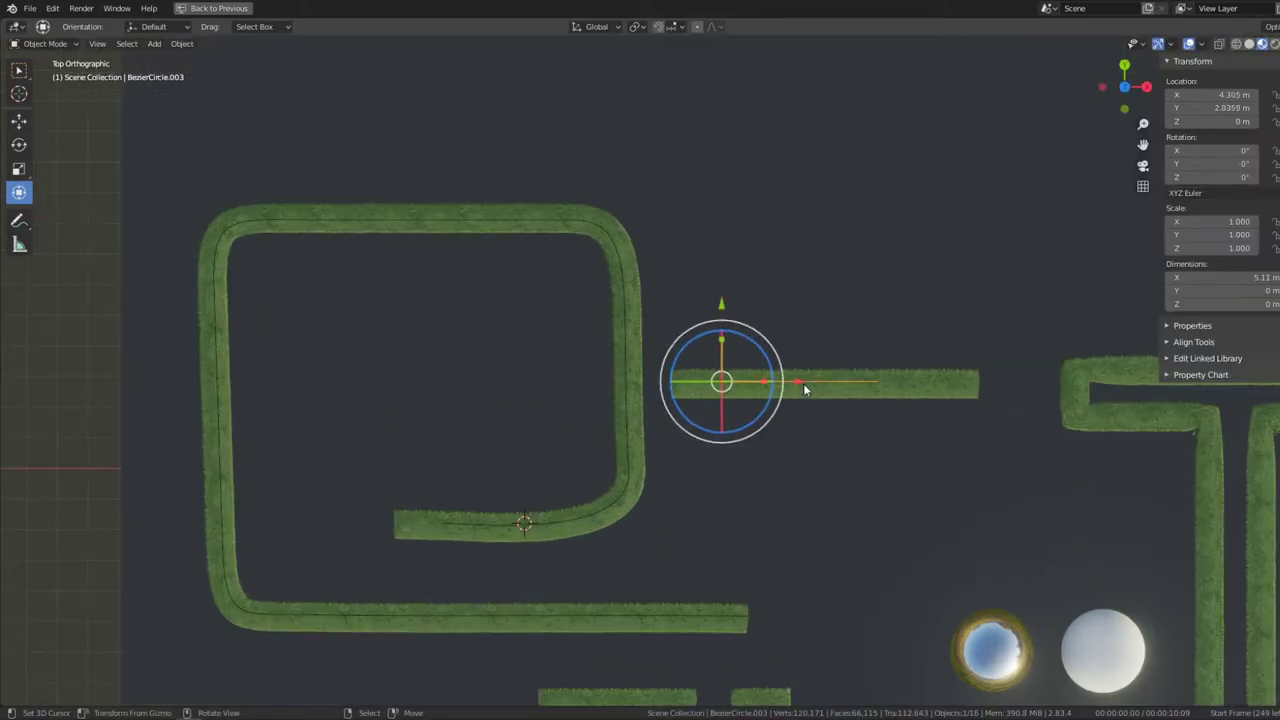
pyautogui.click(815, 386)
pyautogui.moveTo(817, 390); pyautogui.dragTo(663, 390)
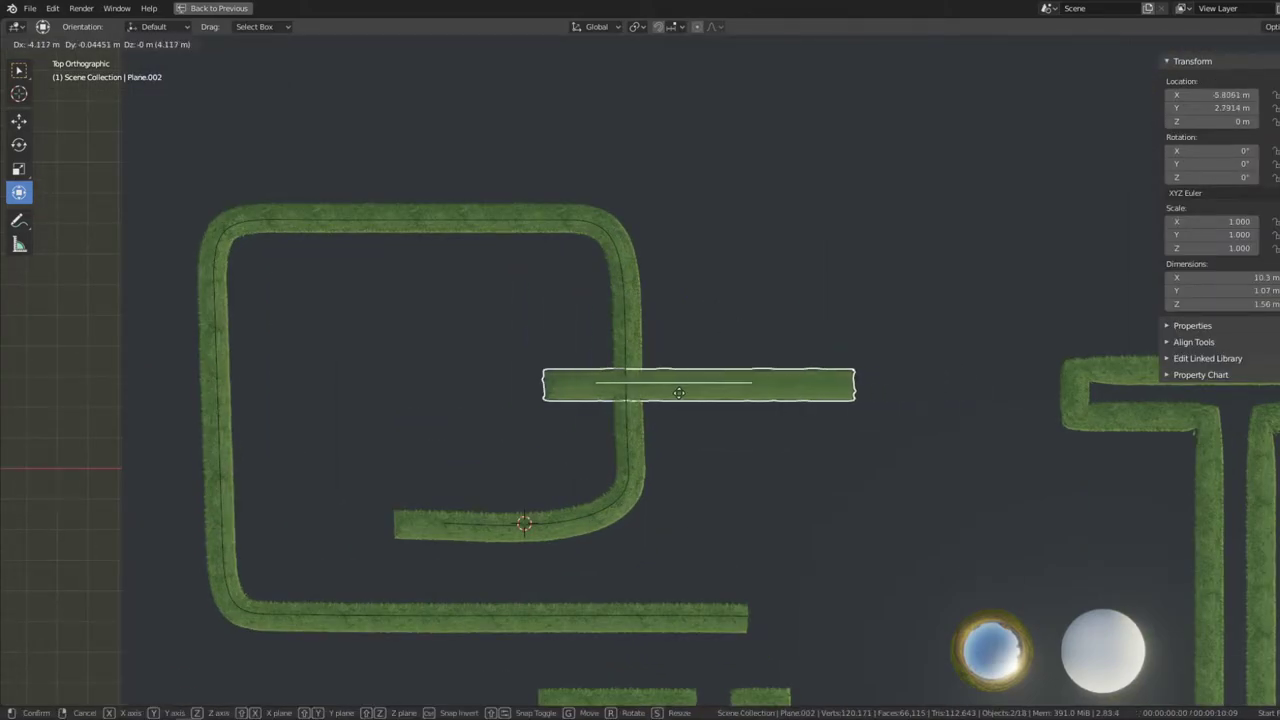
pyautogui.scroll(3, 662, 401)
# Step: Orbit around the hedge loop to inspect where the block crosses the wall
pyautogui.moveTo(662, 401); pyautogui.dragTo(709, 309, button='middle')
pyautogui.scroll(2, 713, 327)
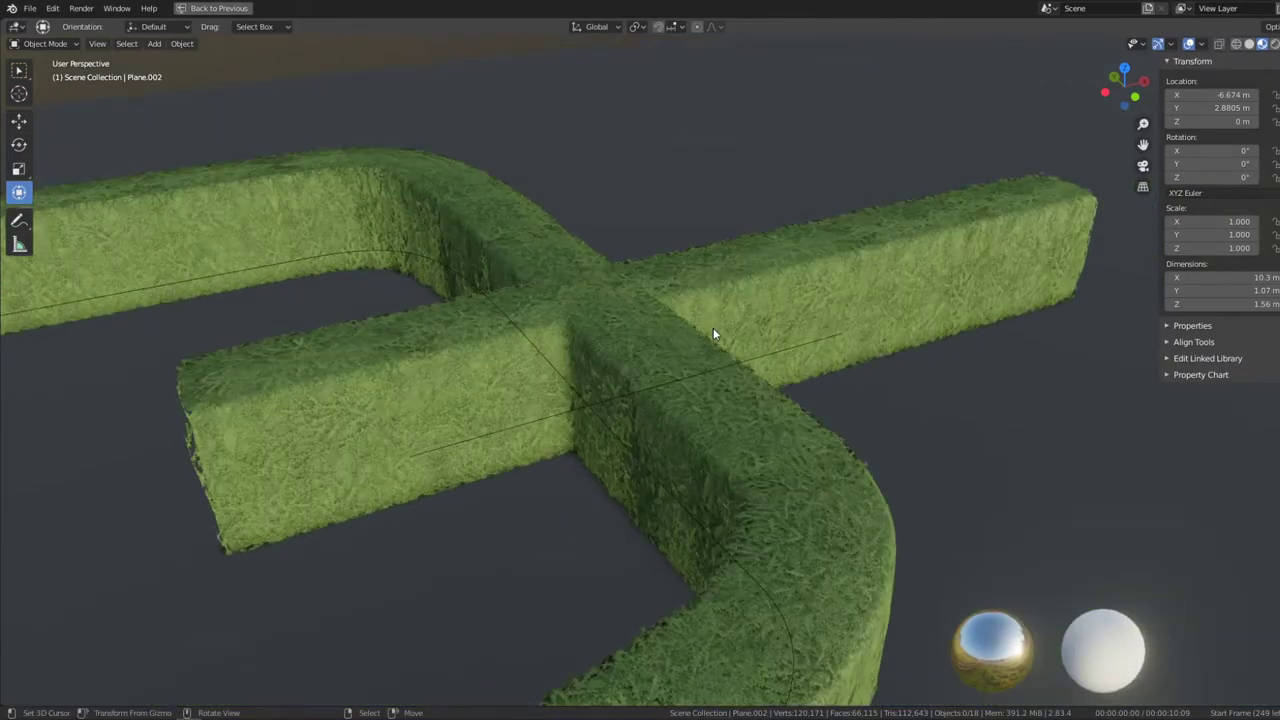
pyautogui.scroll(3, 795, 359)
pyautogui.scroll(3, 795, 359)
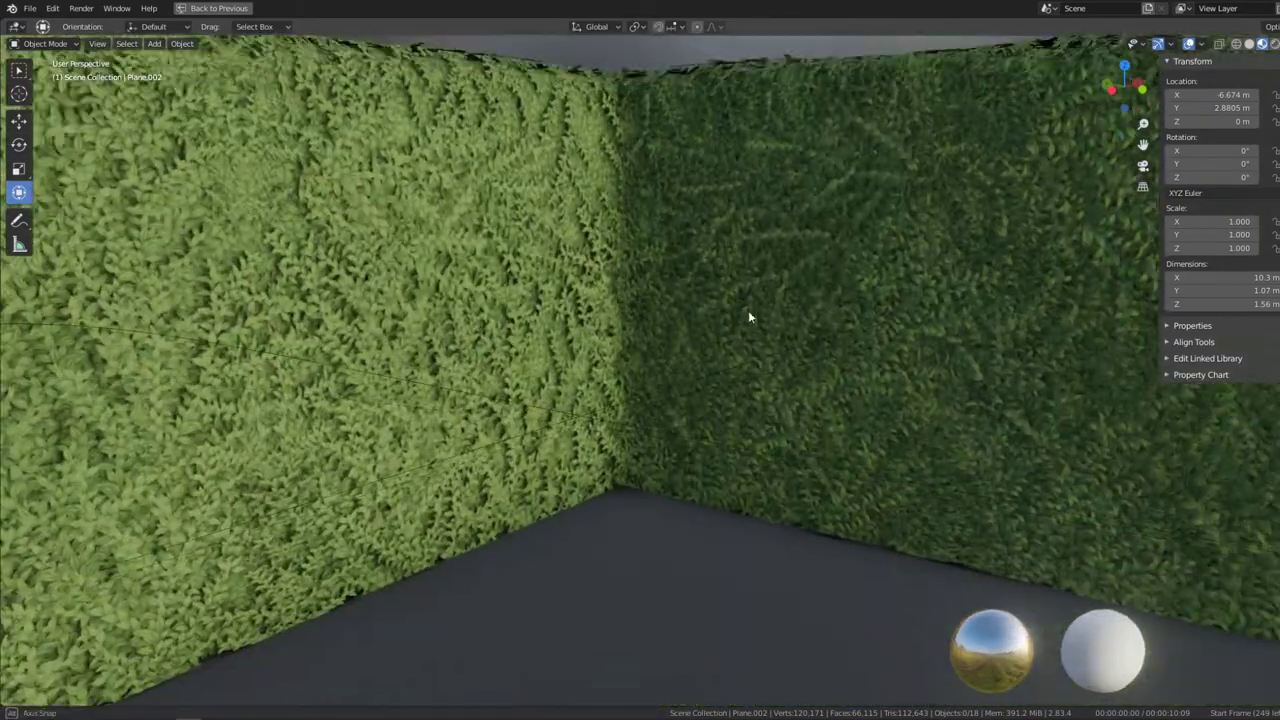
pyautogui.scroll(-3, 748, 310)
pyautogui.moveTo(748, 310); pyautogui.dragTo(603, 375, button='middle')
pyautogui.scroll(-3, 603, 375)
pyautogui.moveTo(667, 412); pyautogui.dragTo(757, 420, button='middle')
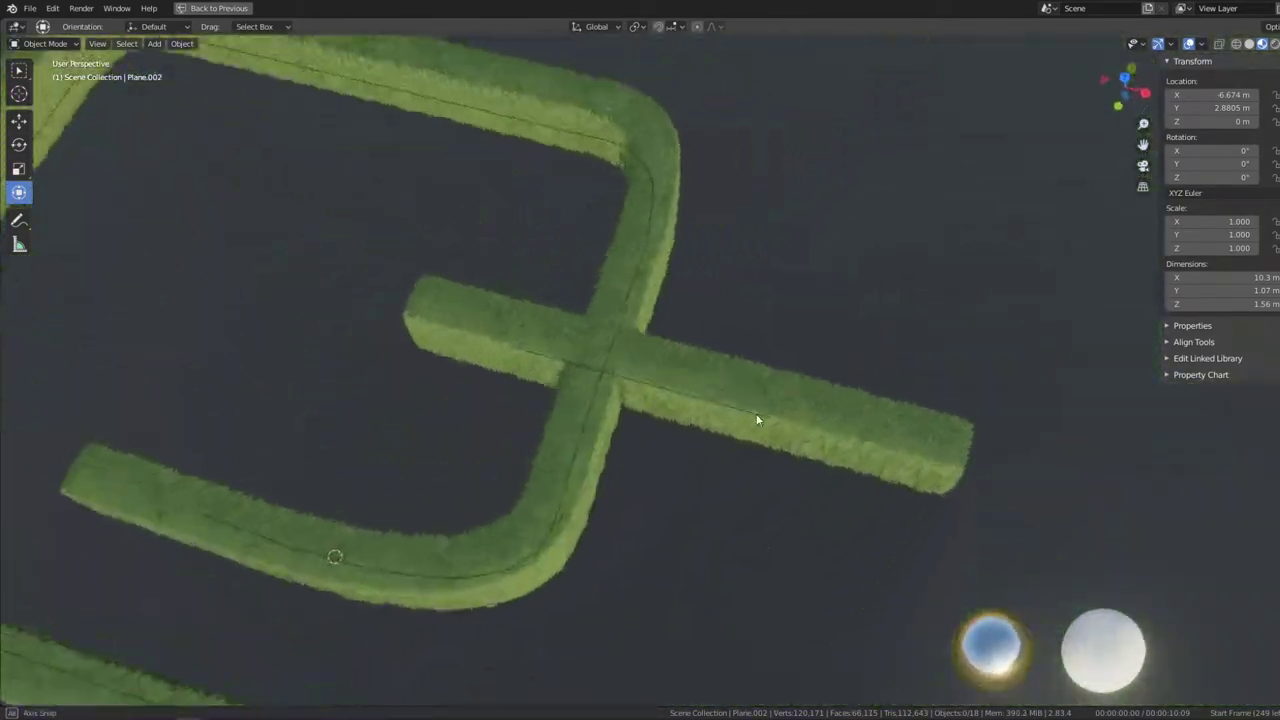
pyautogui.scroll(-2, 757, 420)
pyautogui.moveTo(766, 289); pyautogui.dragTo(663, 337, button='middle')
# Step: Check a control point on the hedge curve, then switch to Top Orthographic view
pyautogui.click(662, 337)
pyautogui.press('Tab')
pyautogui.scroll(3, 662, 337)
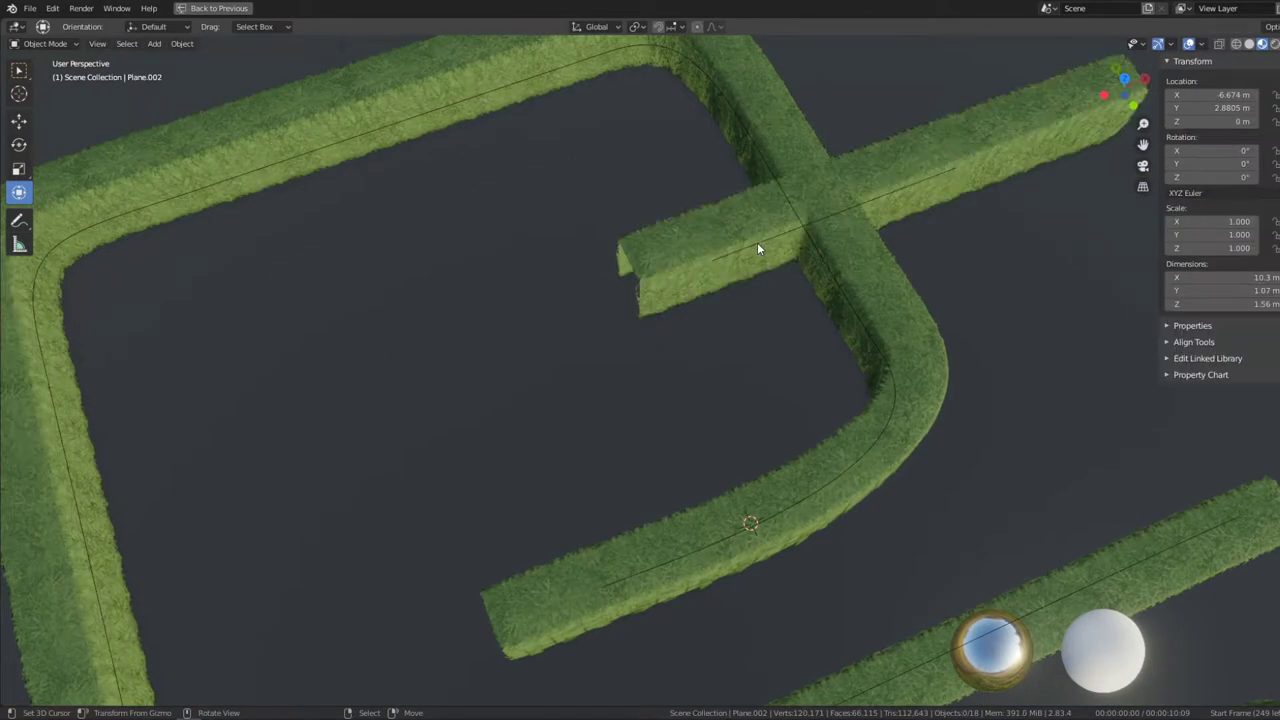
pyautogui.click(757, 242)
pyautogui.press('Tab')
pyautogui.scroll(-2, 758, 246)
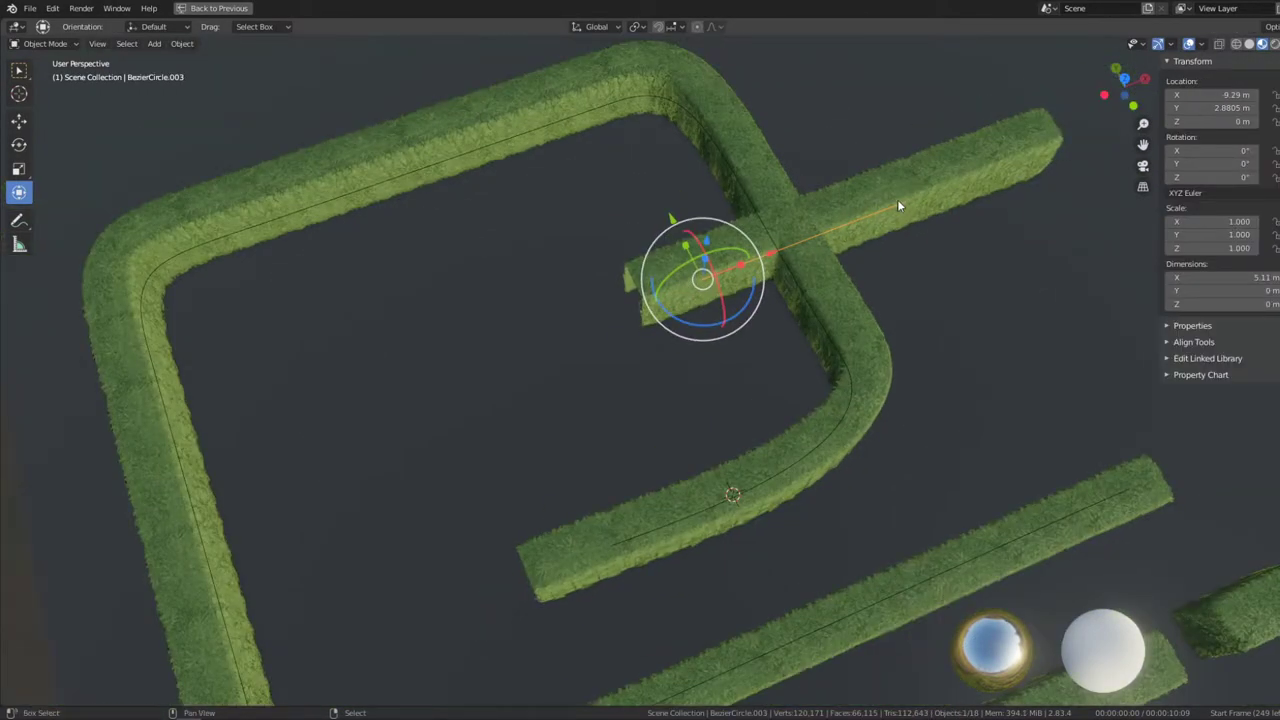
pyautogui.press('KP_7')
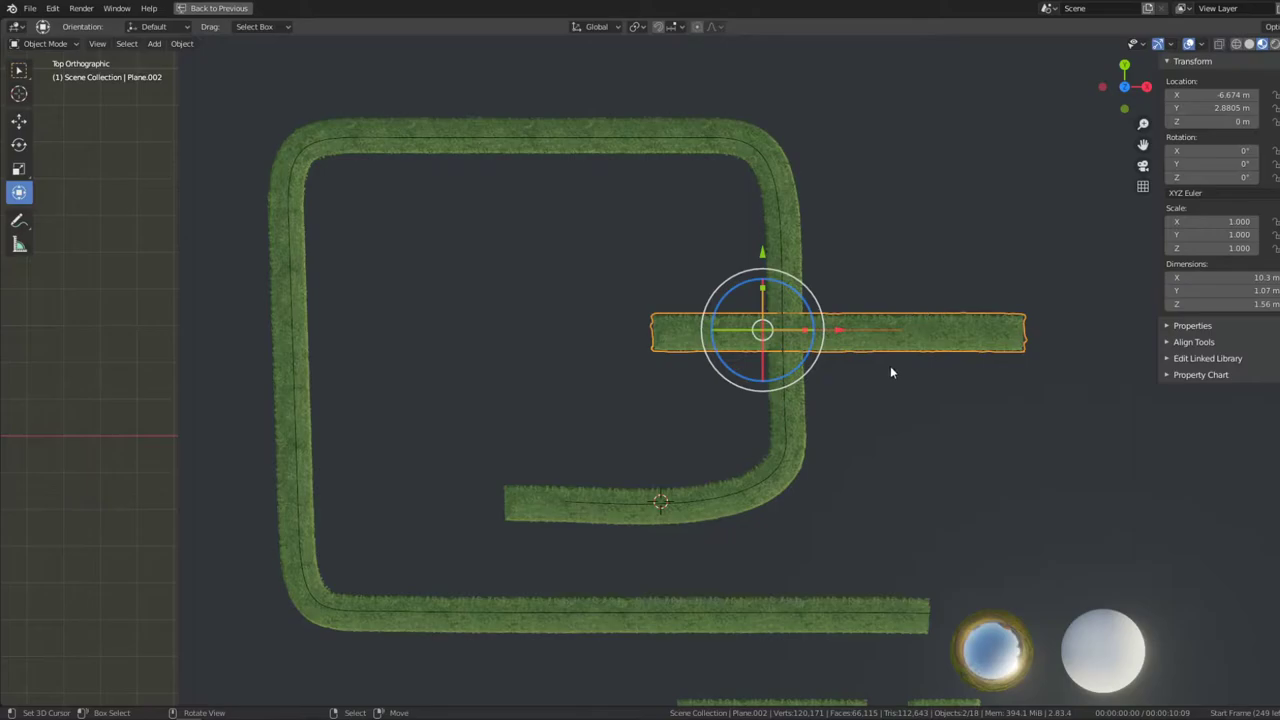
# Step: Shift the grass hedge block right to its new position
pyautogui.press('g')
pyautogui.click(1006, 364)
pyautogui.keyDown('shift'); pyautogui.moveTo(1006, 364); pyautogui.dragTo(641, 387, button='middle'); pyautogui.keyUp('shift')
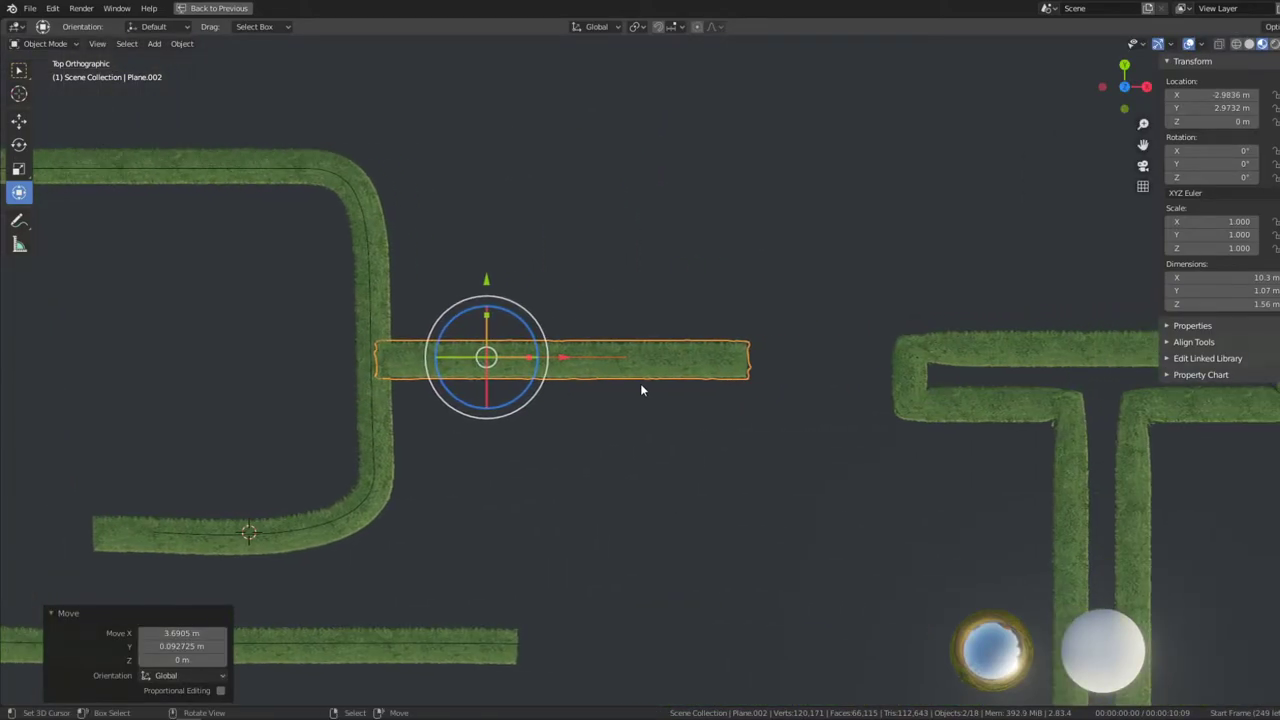
# Step: Extrude a new point from the hedge curve's end and shape its bend handle
pyautogui.press('Tab')
pyautogui.press('Tab')
pyautogui.click(579, 355)
pyautogui.press('Tab')
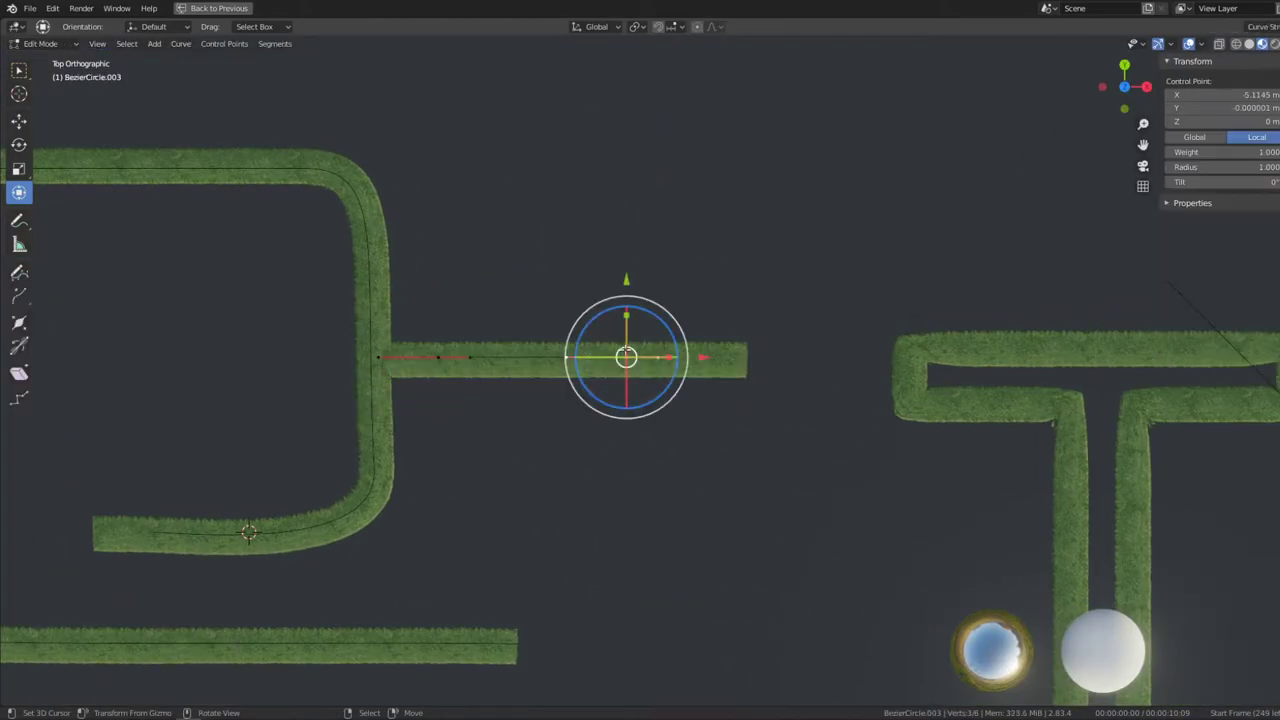
pyautogui.keyDown('shift'); pyautogui.moveTo(670, 390); pyautogui.dragTo(698, 288, button='middle'); pyautogui.keyUp('shift')
pyautogui.press('e')
pyautogui.click(800, 440)
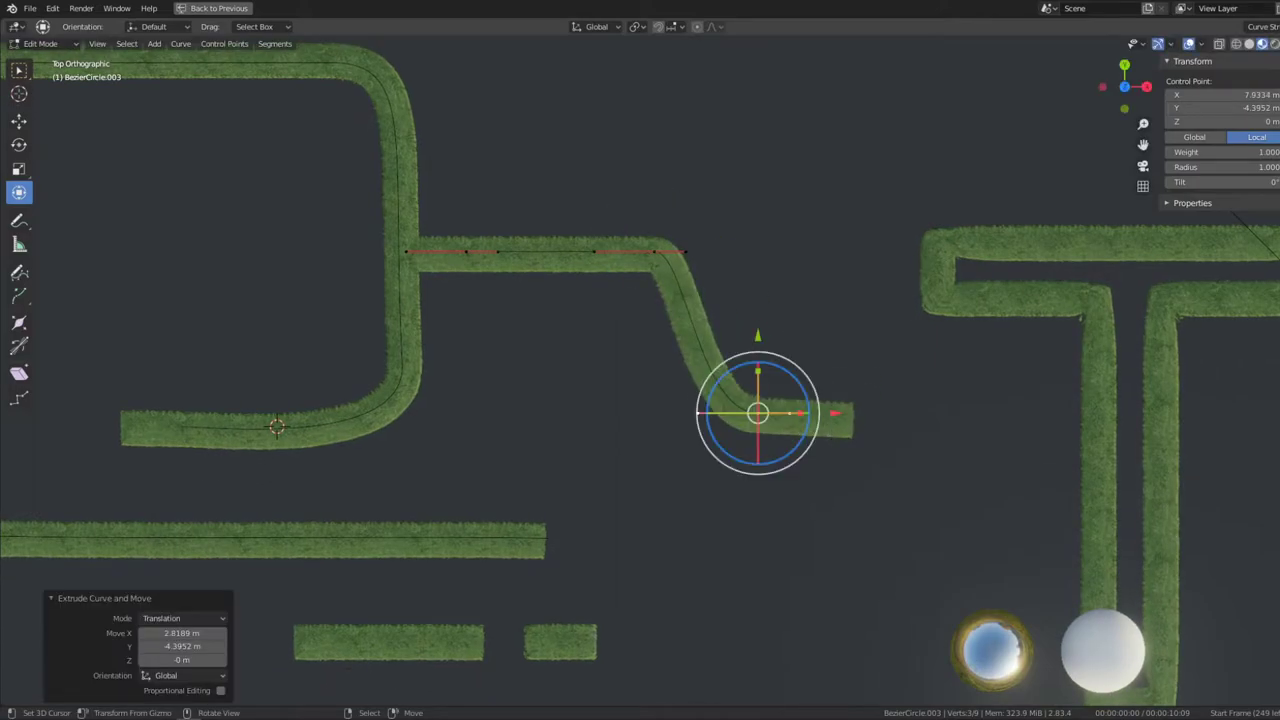
pyautogui.press('r')
pyautogui.click(702, 561)
pyautogui.press('s')
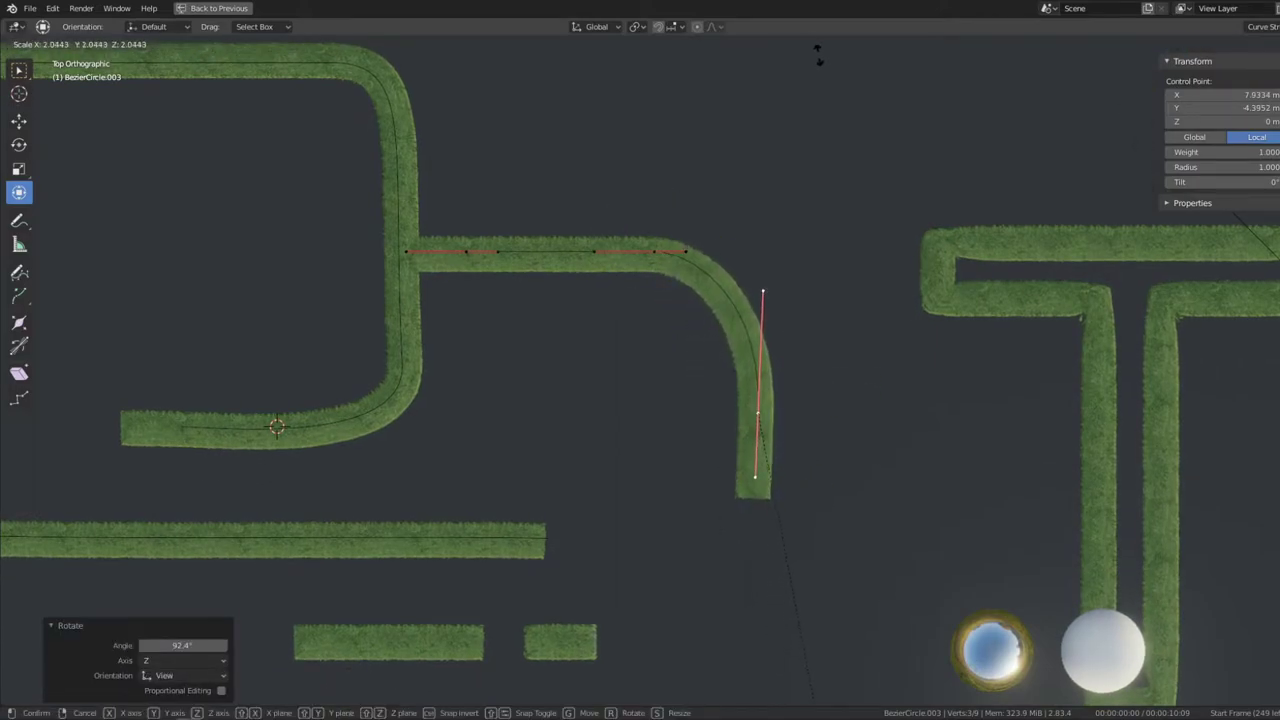
pyautogui.click(818, 55)
# Step: Move the end point down and right, with its handle turned to run downward
pyautogui.keyDown('shift'); pyautogui.scroll(-5, 851, 380); pyautogui.keyUp('shift')
pyautogui.press('g')
pyautogui.click(928, 581)
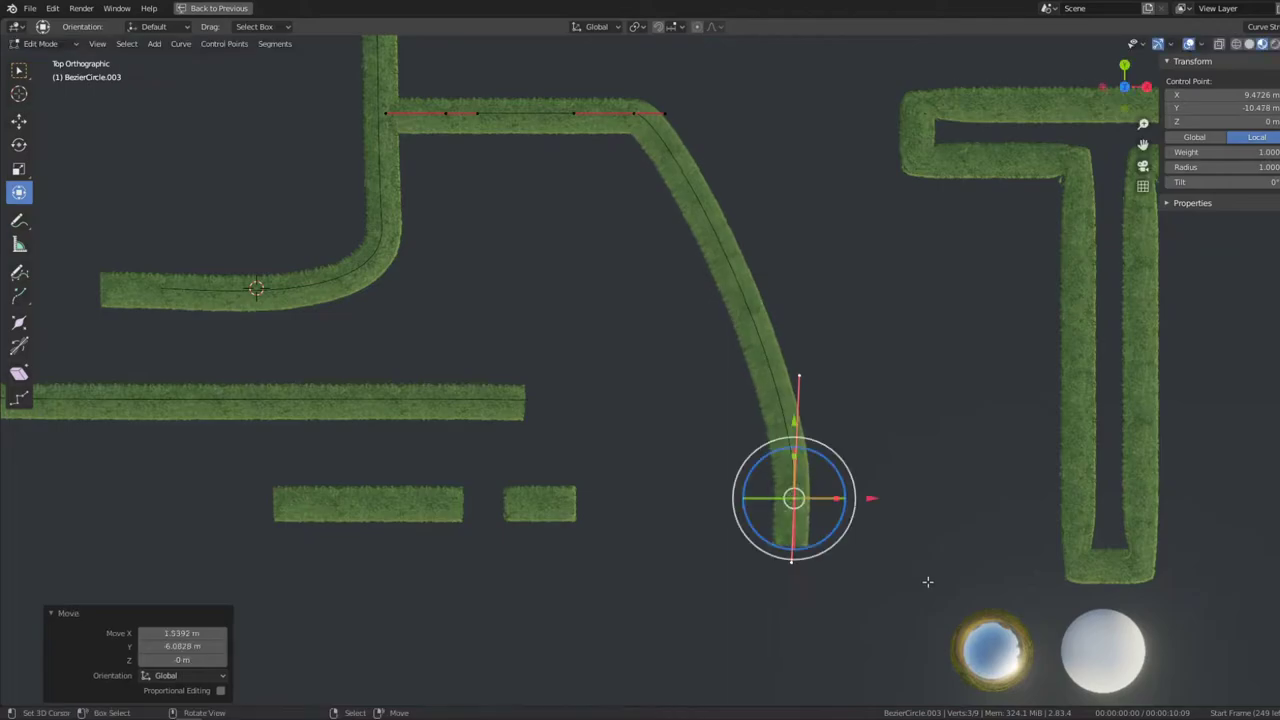
pyautogui.press('r')
pyautogui.click(1011, 176)
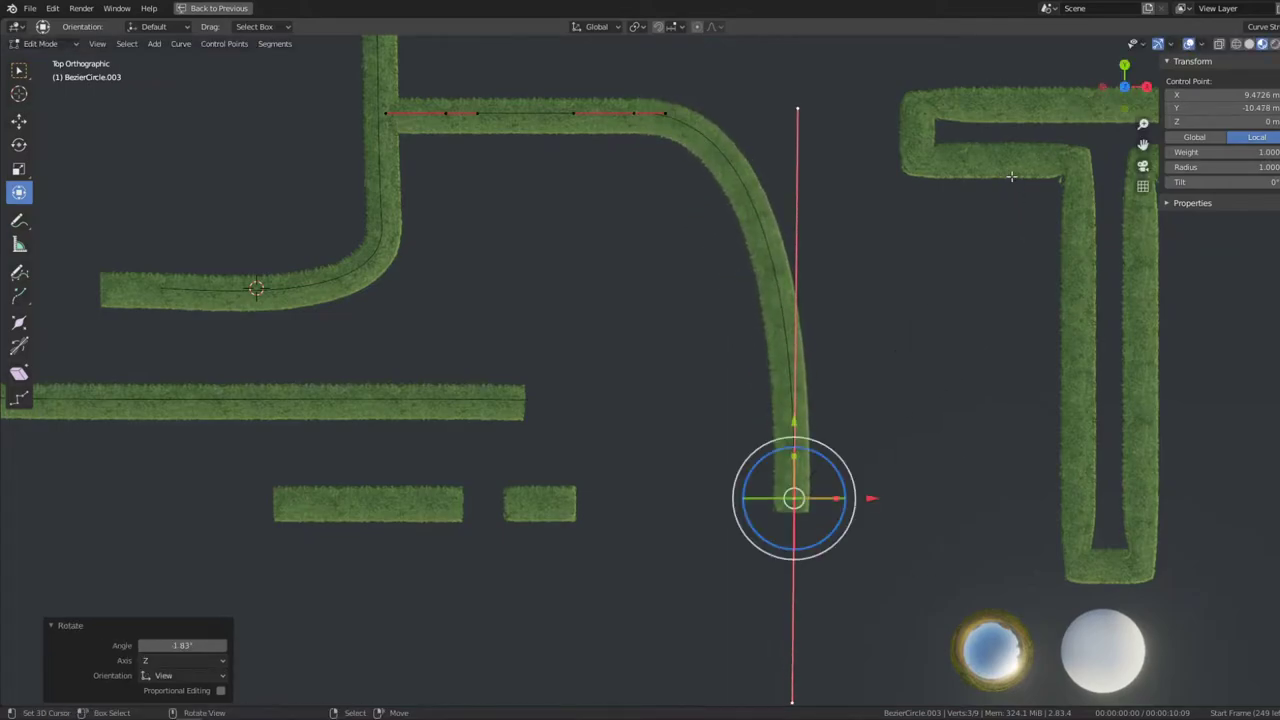
pyautogui.scroll(-1, 1011, 176)
pyautogui.keyDown('shift'); pyautogui.scroll(-3, 806, 264); pyautogui.keyUp('shift')
pyautogui.scroll(-5, 800, 470)
pyautogui.scroll(5, 762, 369)
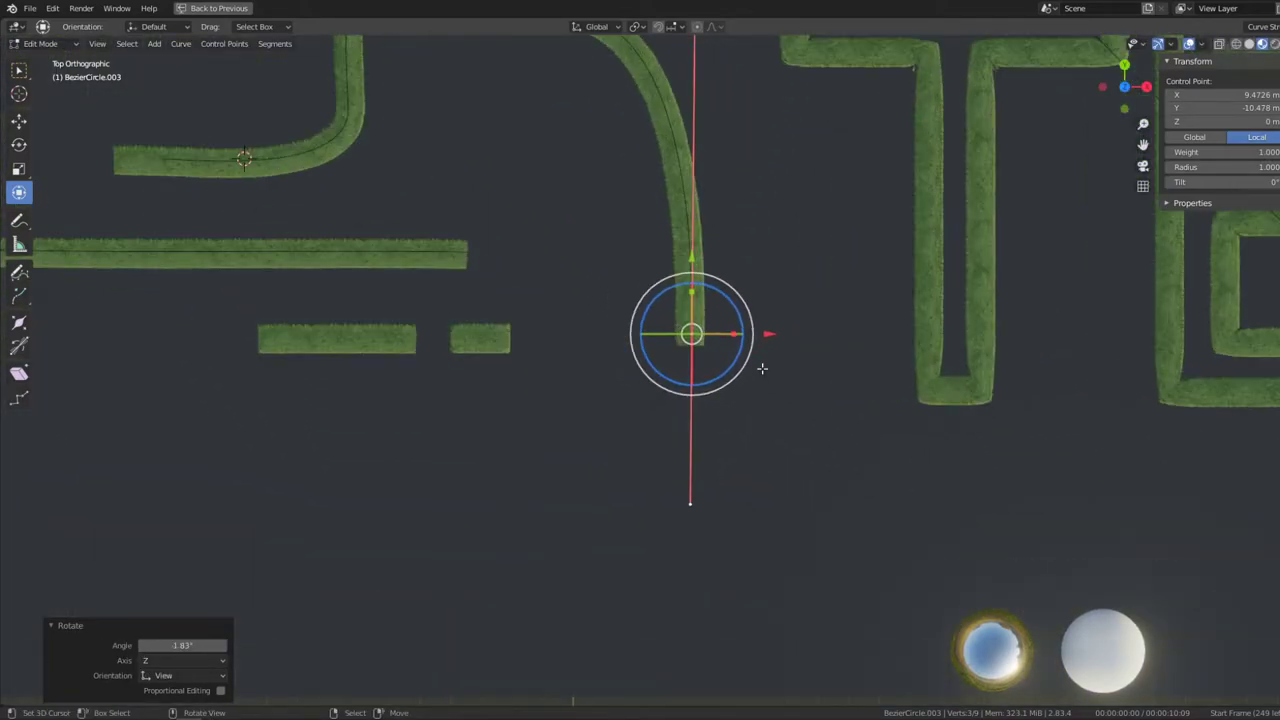
pyautogui.scroll(-2, 814, 486)
pyautogui.scroll(-1, 770, 430)
pyautogui.press('r')
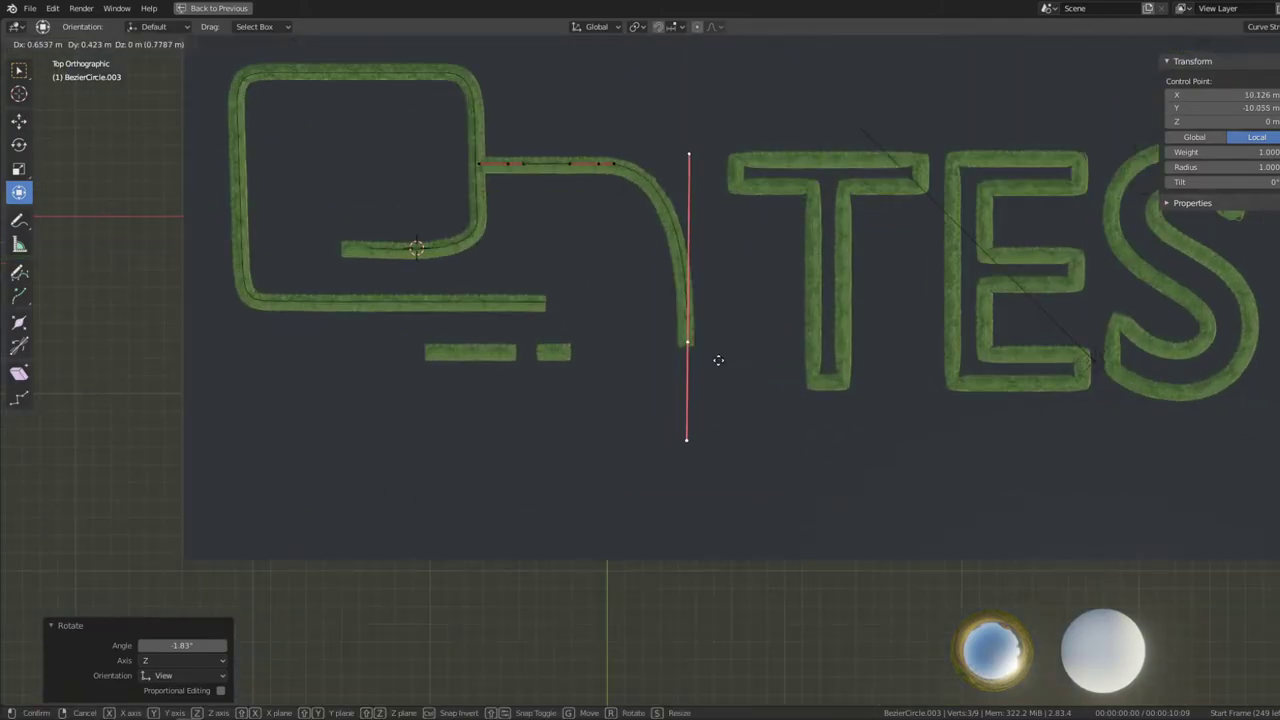
pyautogui.click(727, 369)
# Step: Extrude the curve further down and turn the new point's handle horizontal
pyautogui.press('e')
pyautogui.click(771, 486)
pyautogui.press('r')
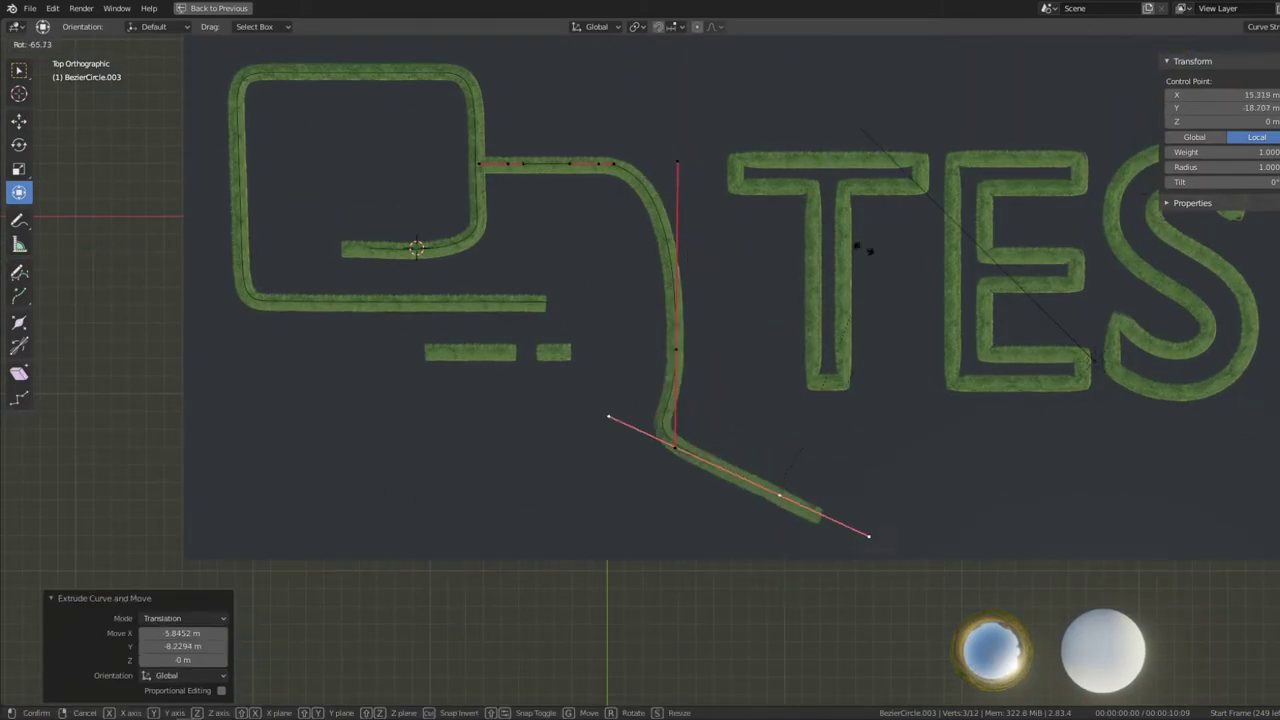
pyautogui.click(764, 254)
pyautogui.press('g')
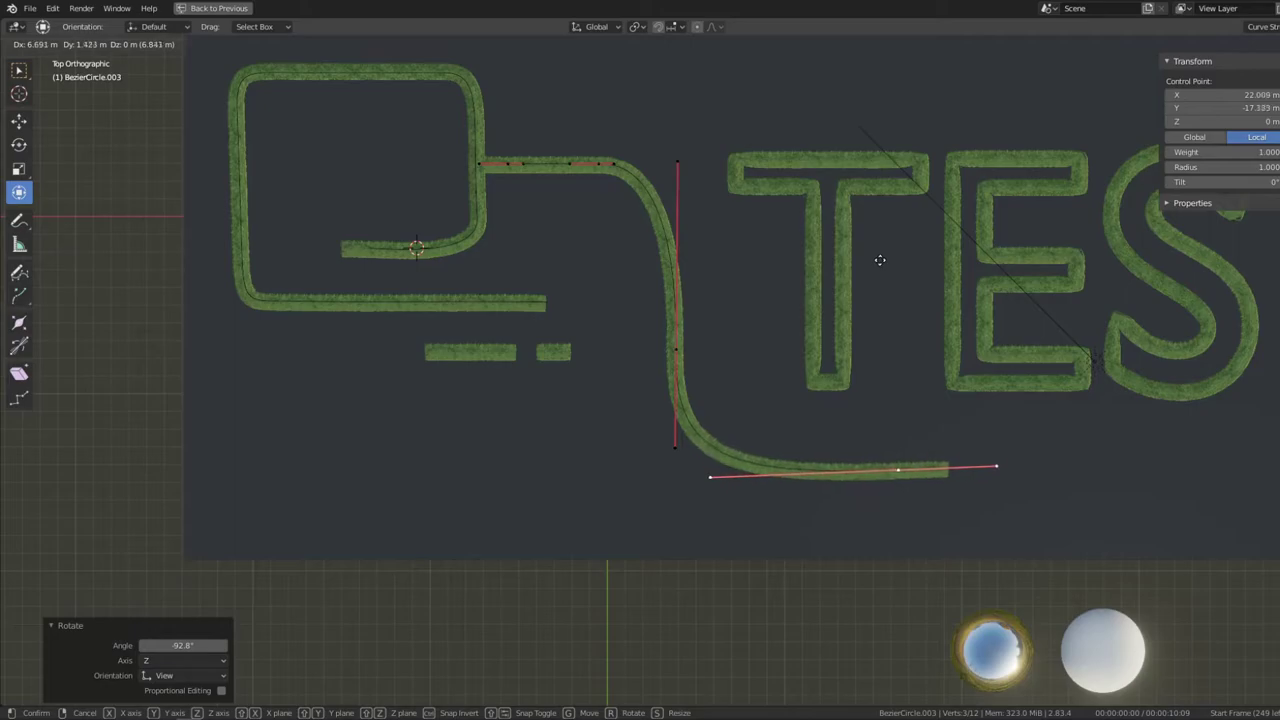
pyautogui.rightClick(880, 260)
pyautogui.press('r')
pyautogui.click(888, 257)
pyautogui.click(600, 401)
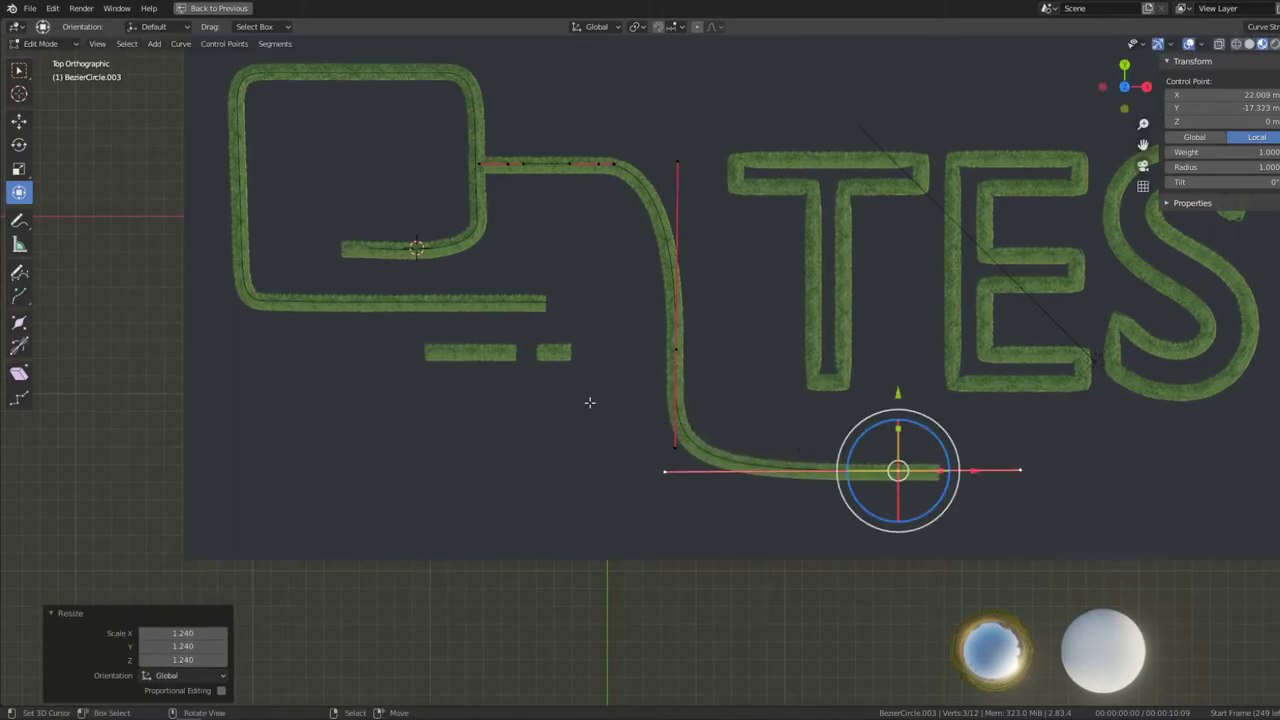
# Step: Position the final end point beneath the TEST letters with a slightly rotated handle
pyautogui.press('r')
pyautogui.click(591, 394)
pyautogui.press('g')
pyautogui.click(620, 378)
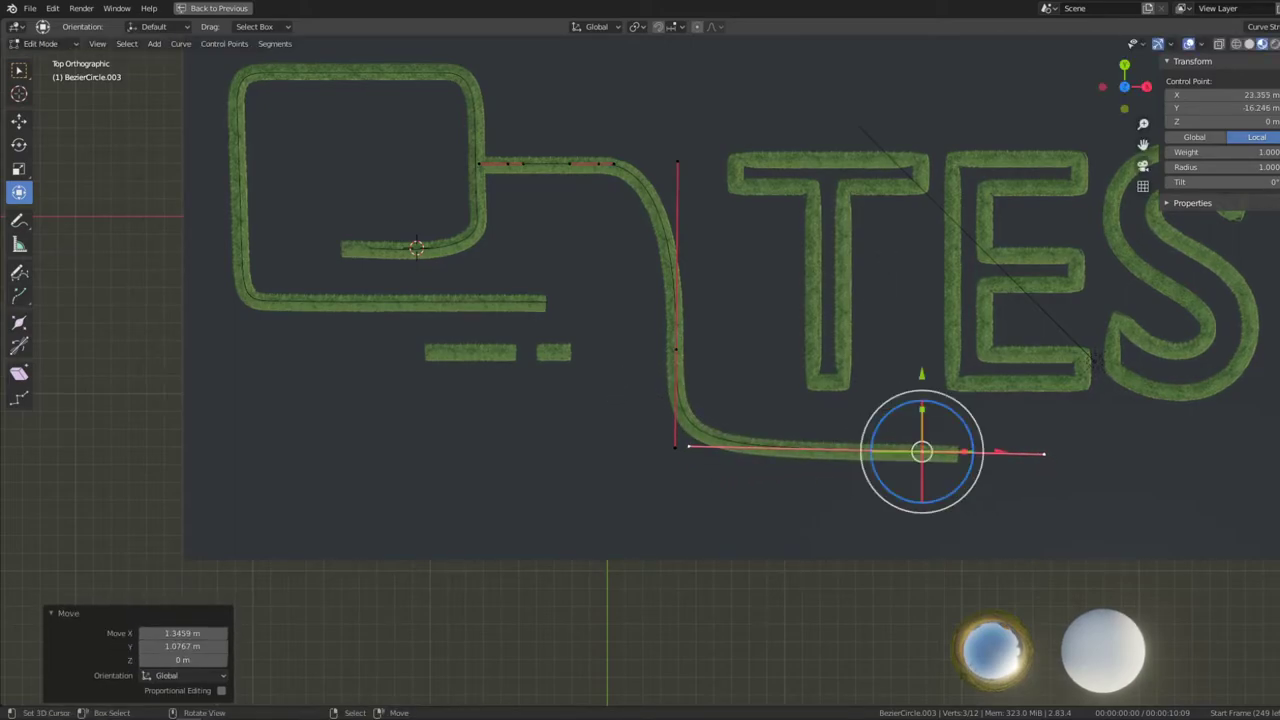
pyautogui.press('r')
pyautogui.click(617, 380)
pyautogui.keyDown('shift'); pyautogui.moveTo(839, 439); pyautogui.dragTo(498, 408, button='middle'); pyautogui.keyUp('shift')
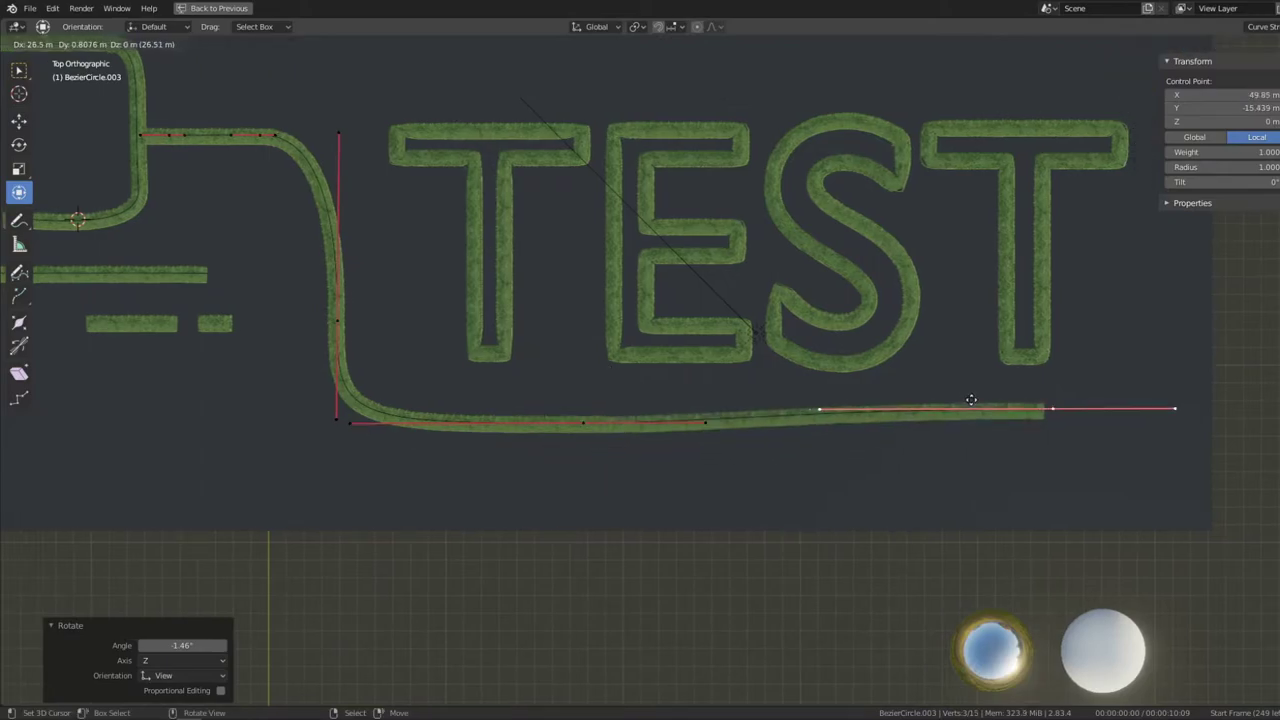
pyautogui.click(974, 407)
pyautogui.scroll(3, 603, 406)
# Step: Leave curve editing, deselect, and orbit down to hedge level to view the new wall
pyautogui.press('Tab')
pyautogui.moveTo(911, 363)
pyautogui.mouseDown(button='middle')
pyautogui.moveTo(740, 286)
pyautogui.moveTo(802, 471)
pyautogui.mouseUp(button='middle')
pyautogui.click(802, 471)
pyautogui.scroll(3, 750, 410)
pyautogui.moveTo(698, 359)
pyautogui.mouseDown(button='middle')
pyautogui.moveTo(571, 463)
pyautogui.moveTo(843, 309)
pyautogui.moveTo(783, 290)
pyautogui.moveTo(674, 314)
pyautogui.moveTo(305, 300)
pyautogui.moveTo(428, 282)
pyautogui.moveTo(764, 326)
pyautogui.moveTo(725, 332)
pyautogui.moveTo(795, 228)
pyautogui.mouseUp(button='middle')
pyautogui.scroll(-5, 428, 282)
pyautogui.scroll(-5, 760, 270)
pyautogui.scroll(4, 767, 254)
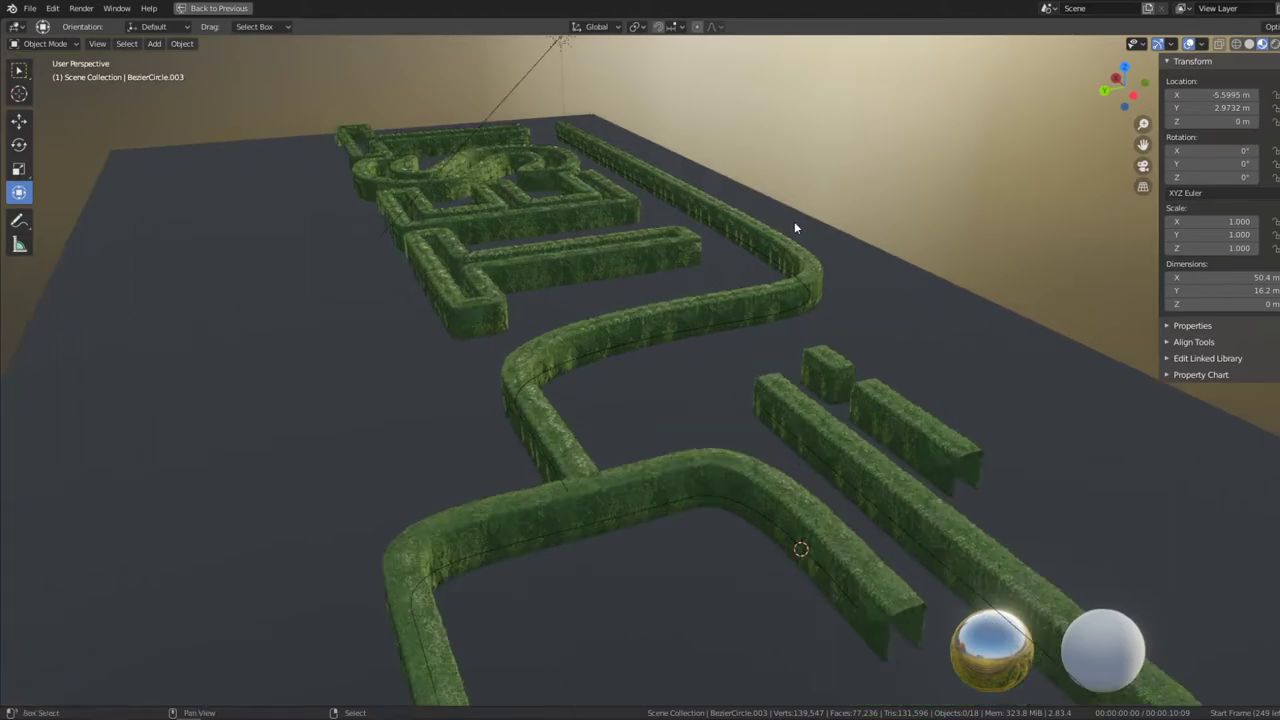
pyautogui.hotkey('shift', '`')
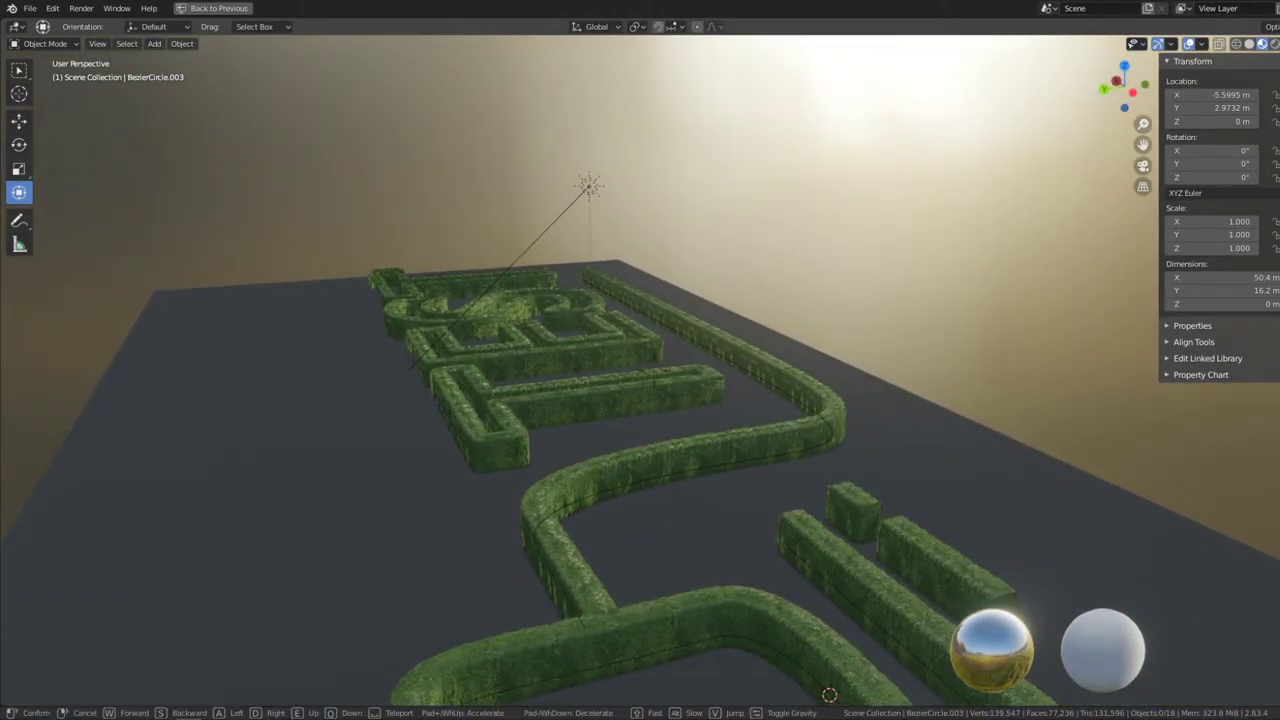
pyautogui.press('s')
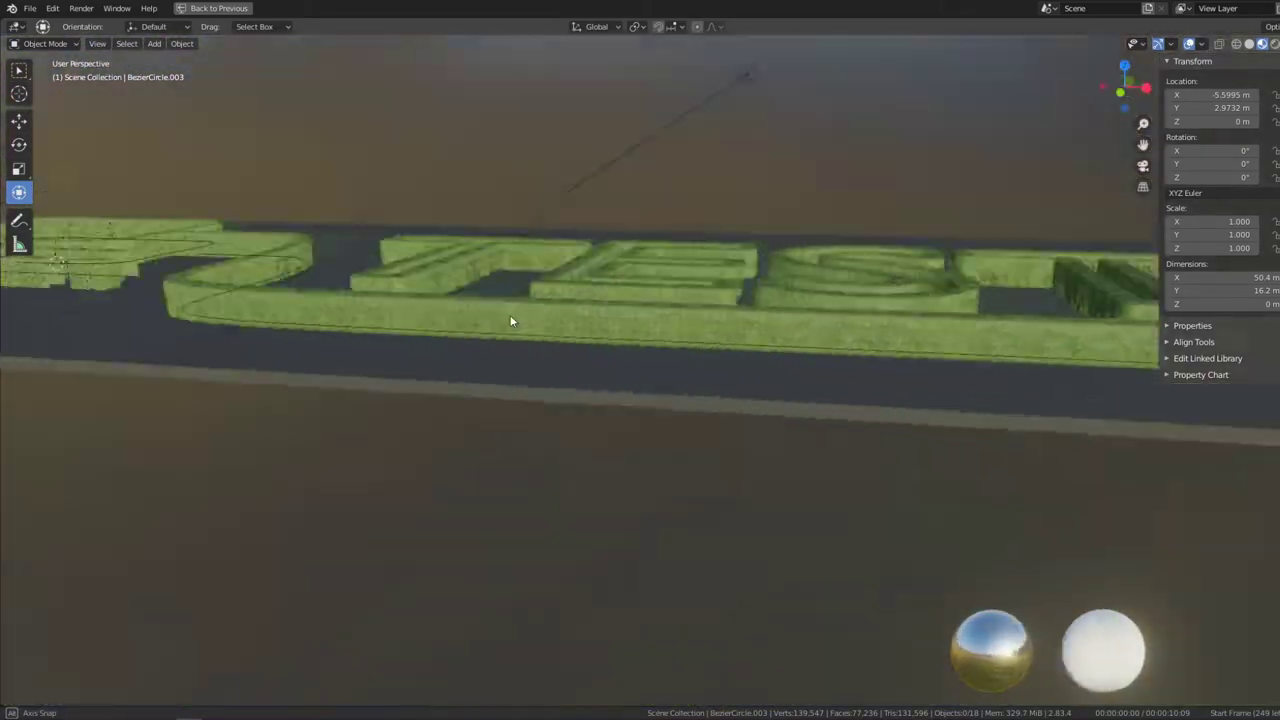
pyautogui.click(344, 321)
pyautogui.moveTo(344, 321)
pyautogui.mouseDown(button='middle')
pyautogui.moveTo(327, 347)
pyautogui.moveTo(949, 434)
pyautogui.moveTo(817, 423)
pyautogui.moveTo(975, 311)
pyautogui.mouseUp(button='middle')
# Step: Enable Scene Lights in viewport shading and drop the world strength to 0
pyautogui.click(1275, 44)
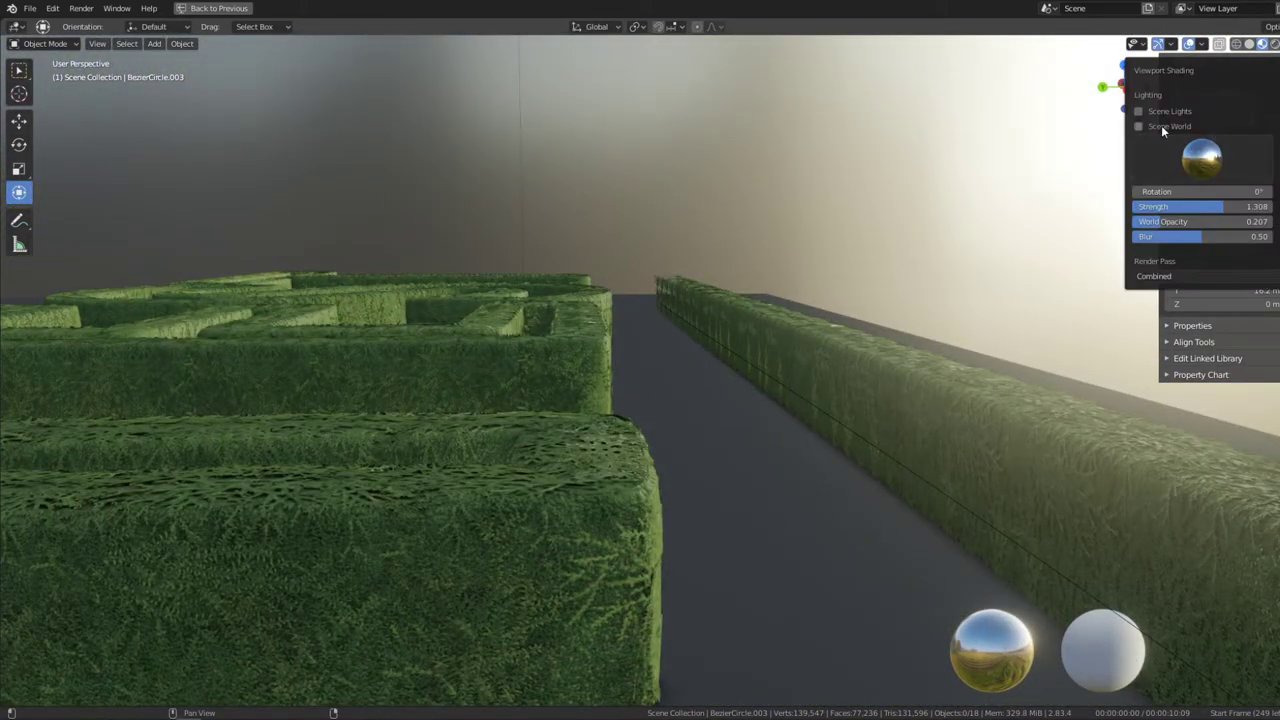
pyautogui.click(1138, 111)
pyautogui.moveTo(1190, 206); pyautogui.dragTo(1135, 206)
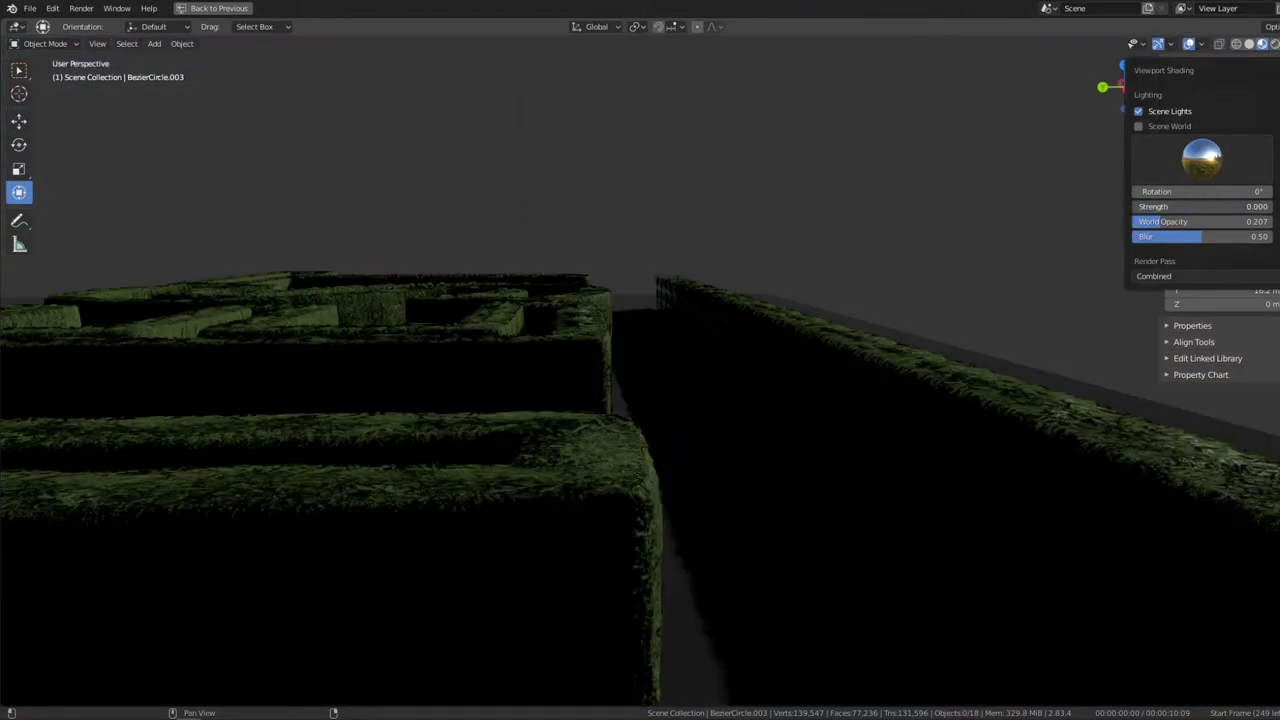
pyautogui.moveTo(1080, 280)
pyautogui.mouseDown(button='middle')
pyautogui.moveTo(527, 284)
pyautogui.moveTo(407, 361)
pyautogui.moveTo(937, 323)
pyautogui.moveTo(670, 323)
pyautogui.moveTo(880, 338)
pyautogui.moveTo(846, 320)
pyautogui.moveTo(623, 300)
pyautogui.moveTo(680, 408)
pyautogui.moveTo(580, 423)
pyautogui.moveTo(685, 387)
pyautogui.moveTo(691, 366)
pyautogui.mouseUp(button='middle')
pyautogui.scroll(3, 668, 316)
# Step: Raise the world strength toward 2 (1.582) and pick a darker HDRI
pyautogui.click(1274, 43)
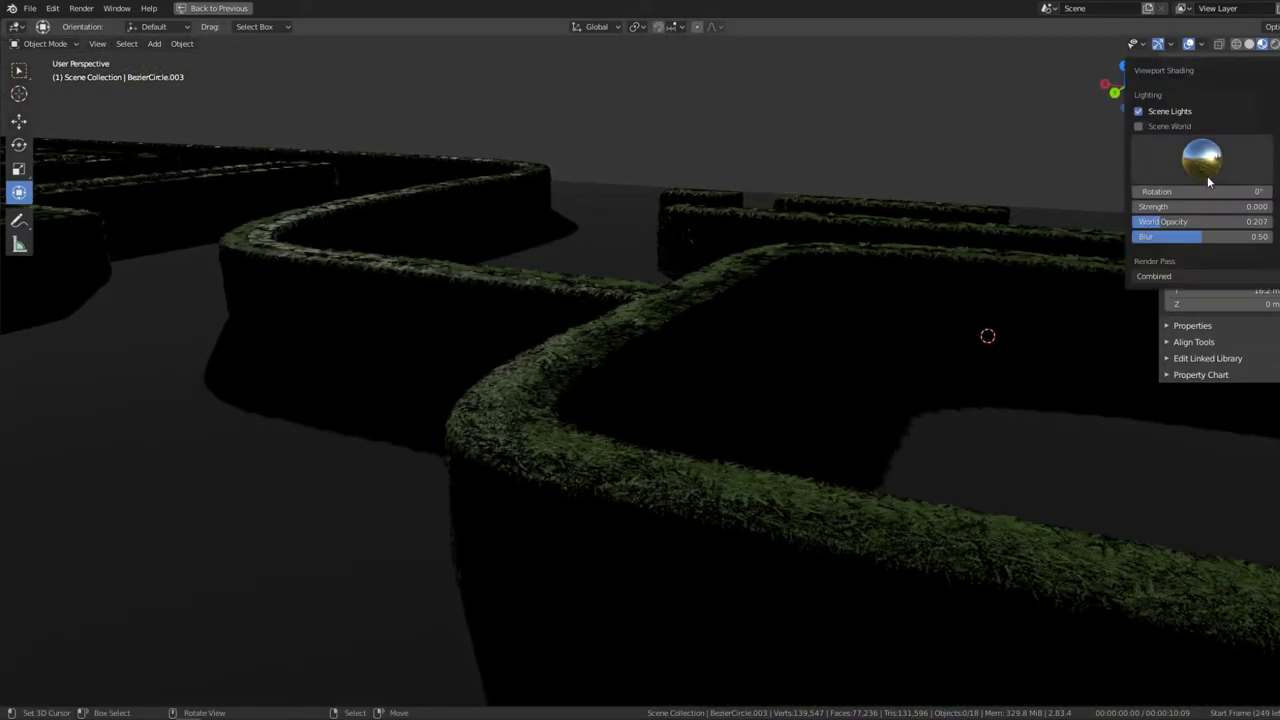
pyautogui.moveTo(1152, 208)
pyautogui.mouseDown()
pyautogui.moveTo(1260, 207)
pyautogui.moveTo(1207, 206)
pyautogui.mouseUp()
pyautogui.click(1128, 207)
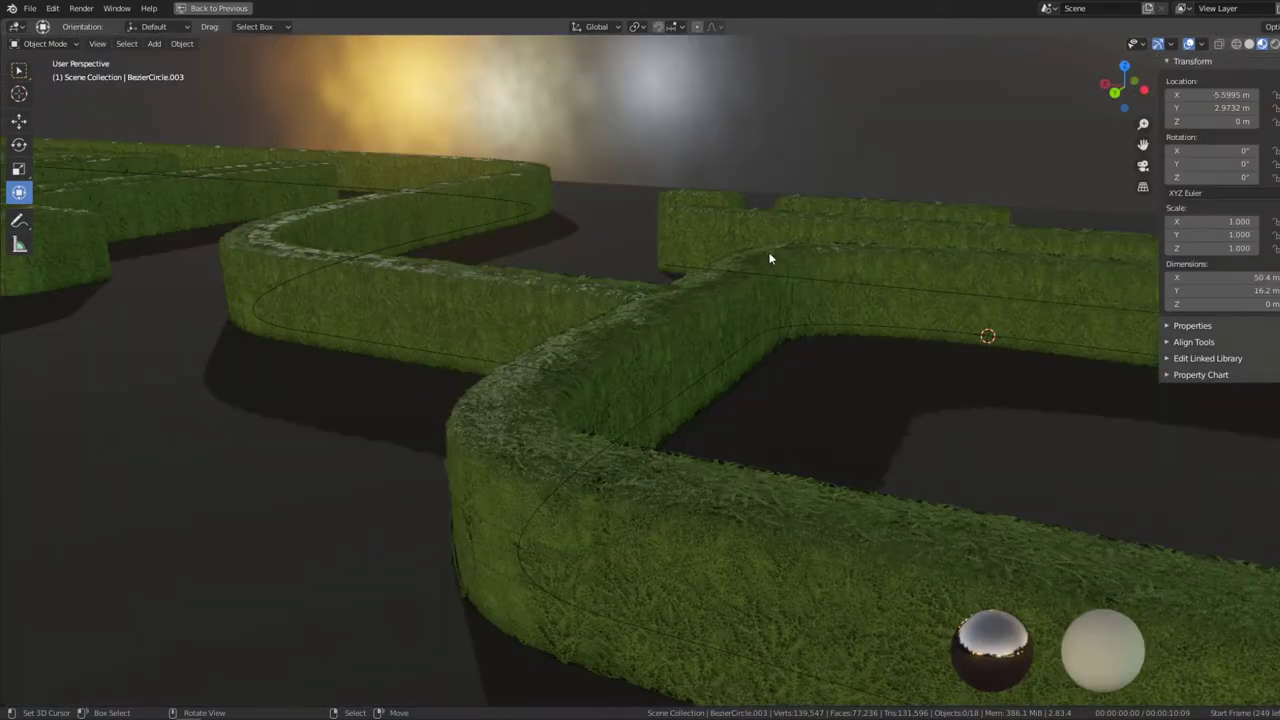
pyautogui.scroll(-4, 762, 262)
pyautogui.moveTo(757, 271); pyautogui.dragTo(173, 245, button='middle')
pyautogui.moveTo(527, 220); pyautogui.dragTo(448, 235, button='middle')
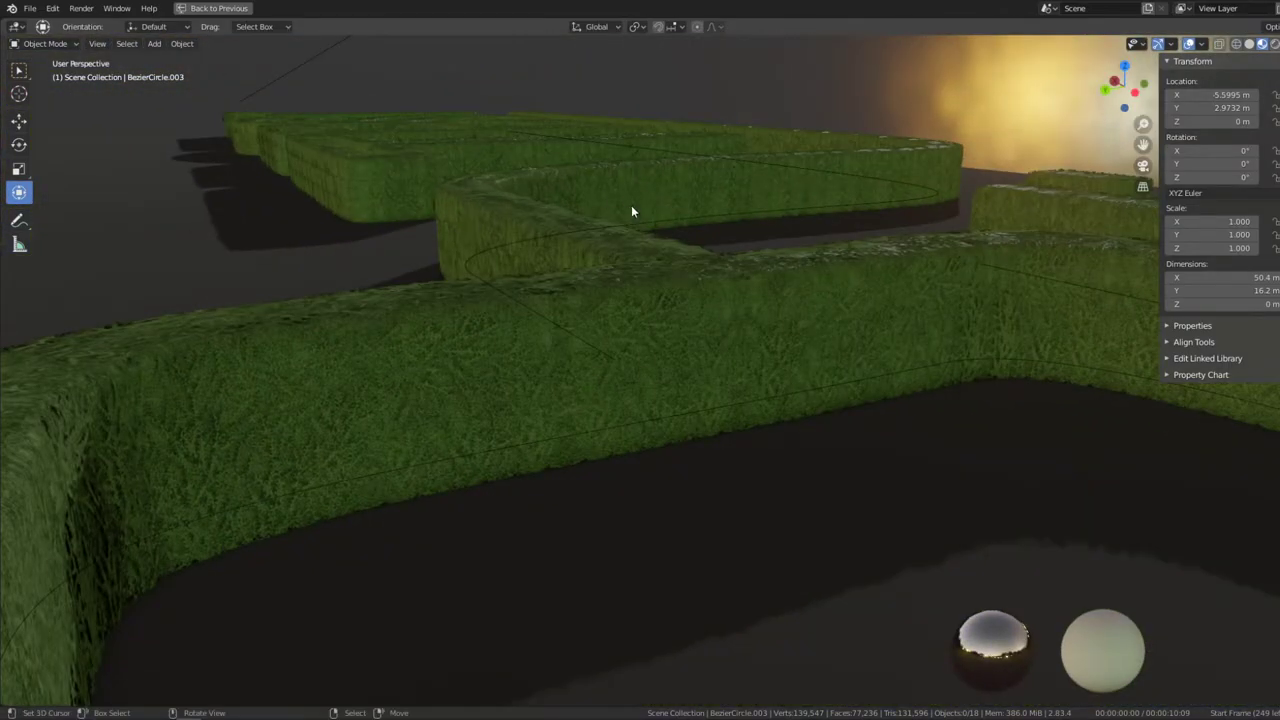
pyautogui.moveTo(631, 212)
pyautogui.mouseDown(button='middle')
pyautogui.moveTo(634, 314)
pyautogui.moveTo(726, 267)
pyautogui.moveTo(749, 237)
pyautogui.moveTo(686, 431)
pyautogui.moveTo(703, 343)
pyautogui.moveTo(617, 309)
pyautogui.mouseUp(button='middle')
pyautogui.scroll(2, 634, 320)
pyautogui.scroll(3, 634, 331)
# Step: Select the hedge plane and show its boxwood leaf colour texture in the image viewer
pyautogui.hotkey('ctrl', 'space')
pyautogui.click(627, 262)
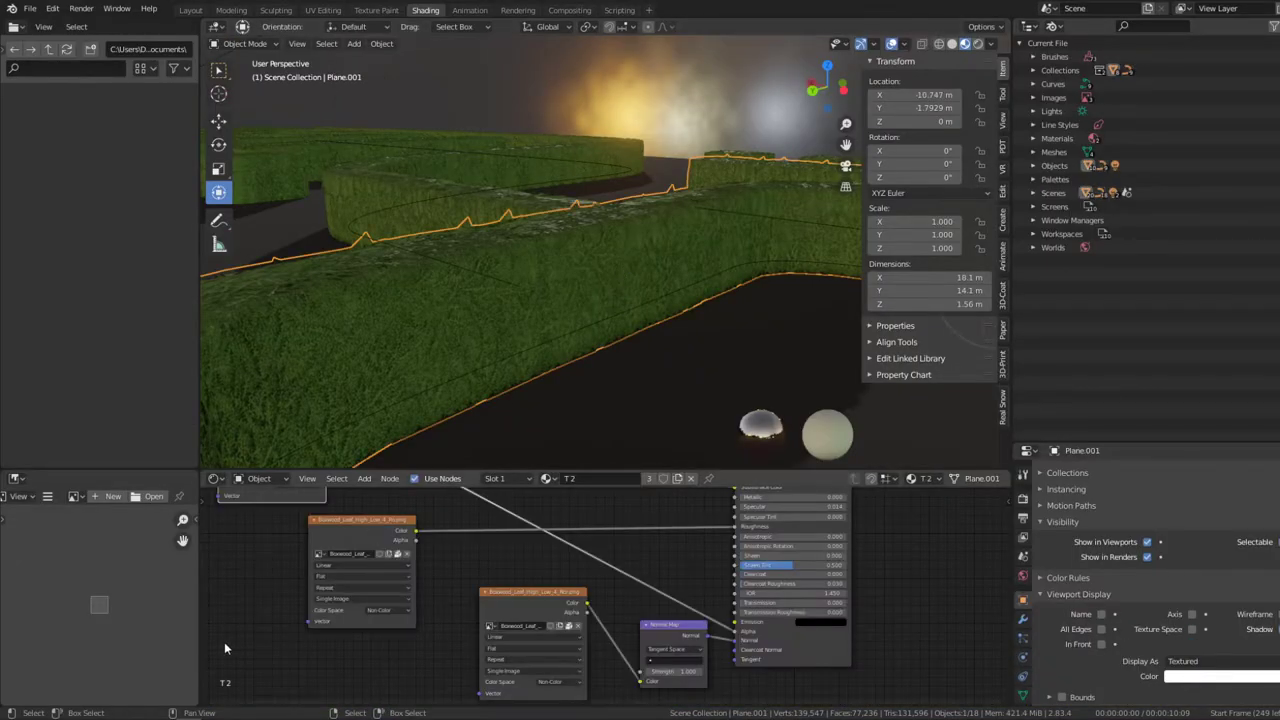
pyautogui.moveTo(225, 648); pyautogui.dragTo(469, 587, button='middle')
pyautogui.click(428, 499)
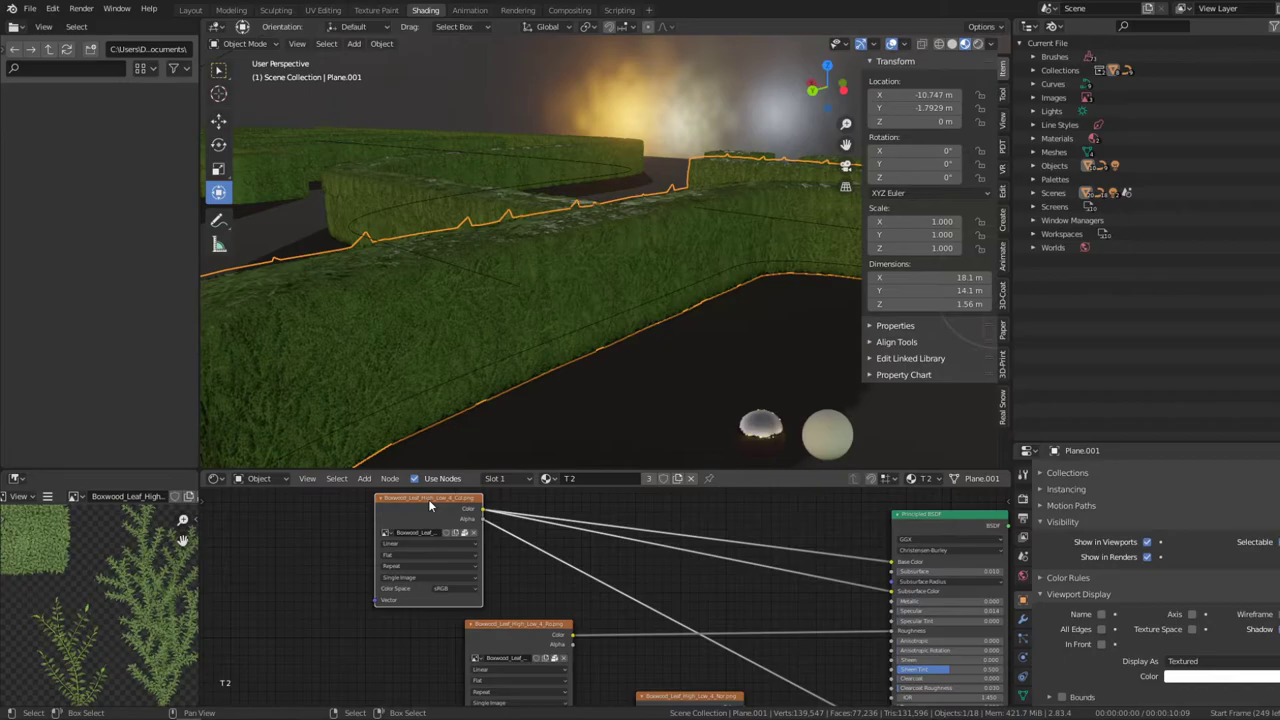
# Step: Inspect the leaf colour texture full screen, then restore the Shading layout
pyautogui.hotkey('ctrl', 'space')
pyautogui.scroll(5, 713, 290)
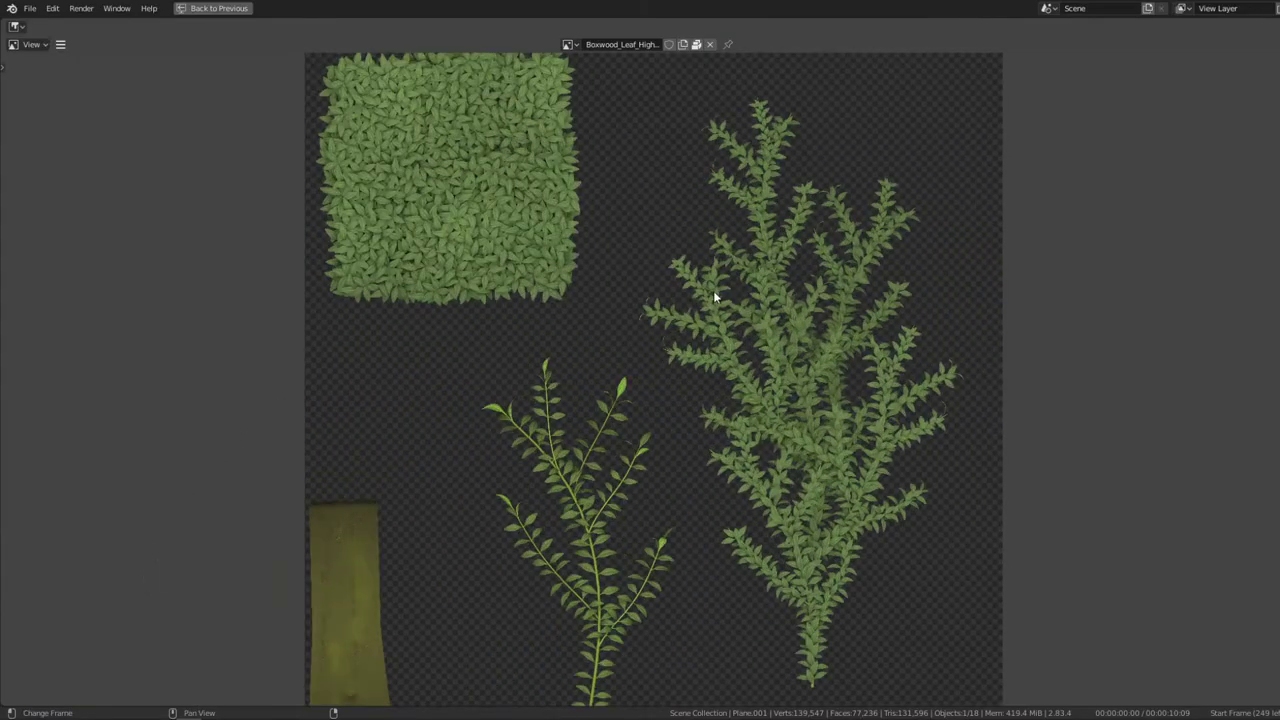
pyautogui.scroll(2, 951, 338)
pyautogui.scroll(-4, 518, 281)
pyautogui.scroll(1, 610, 340)
pyautogui.scroll(2, 650, 400)
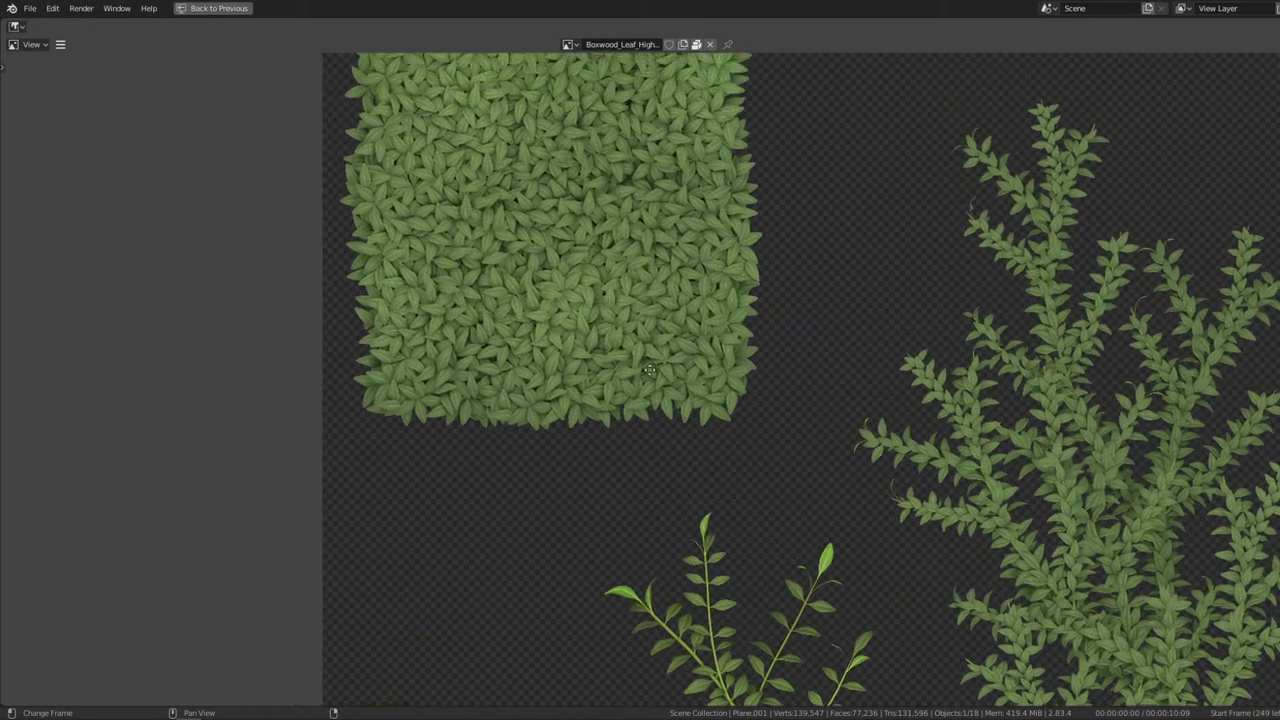
pyautogui.scroll(4, 681, 449)
pyautogui.scroll(-4, 681, 449)
pyautogui.scroll(-3, 679, 446)
pyautogui.hotkey('ctrl', 'space')
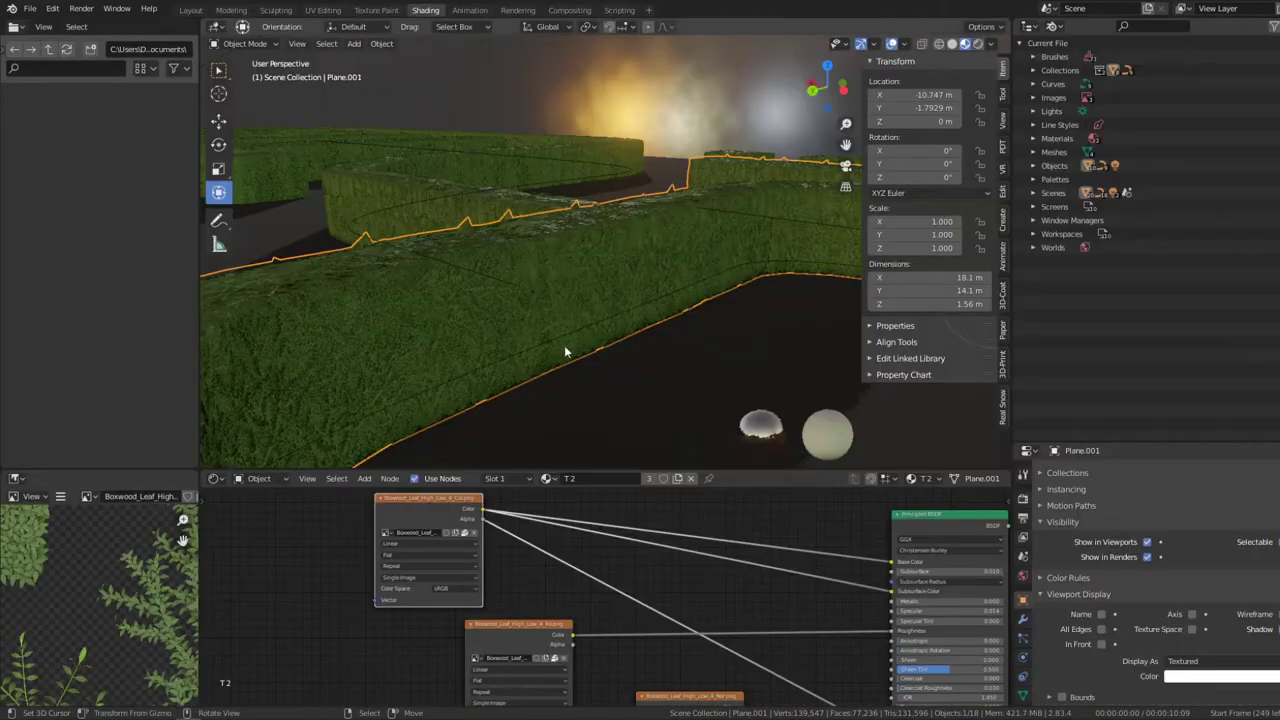
# Step: Display the leaf normal map image and orbit around the hedge intersection
pyautogui.click(527, 568)
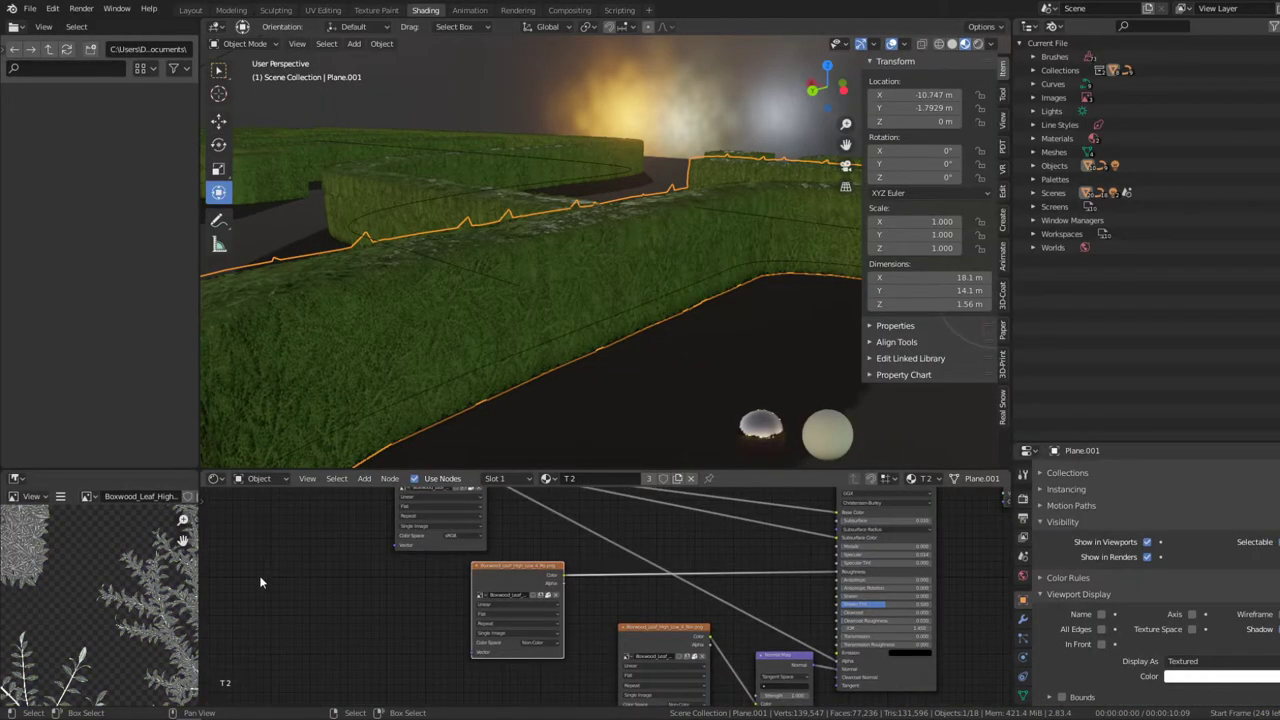
pyautogui.scroll(-2, 72, 583)
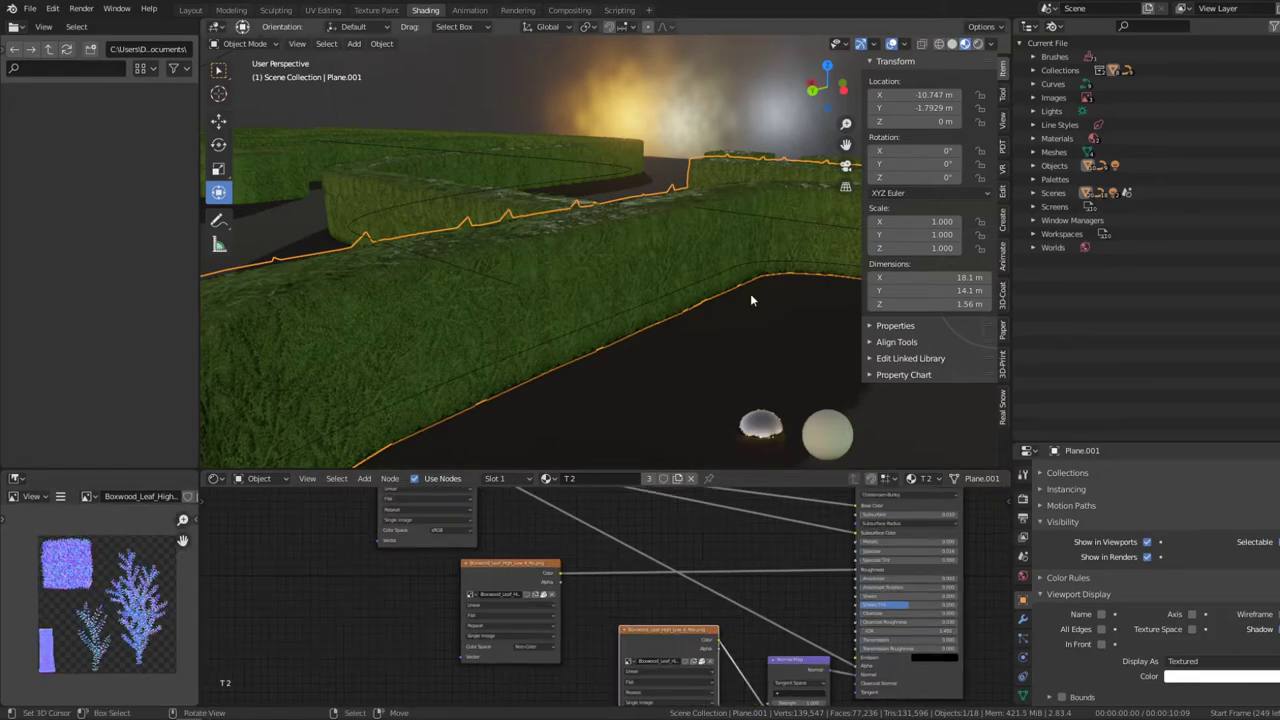
pyautogui.moveTo(750, 293)
pyautogui.mouseDown(button='middle')
pyautogui.moveTo(247, 232)
pyautogui.moveTo(1097, 163)
pyautogui.mouseUp(button='middle')
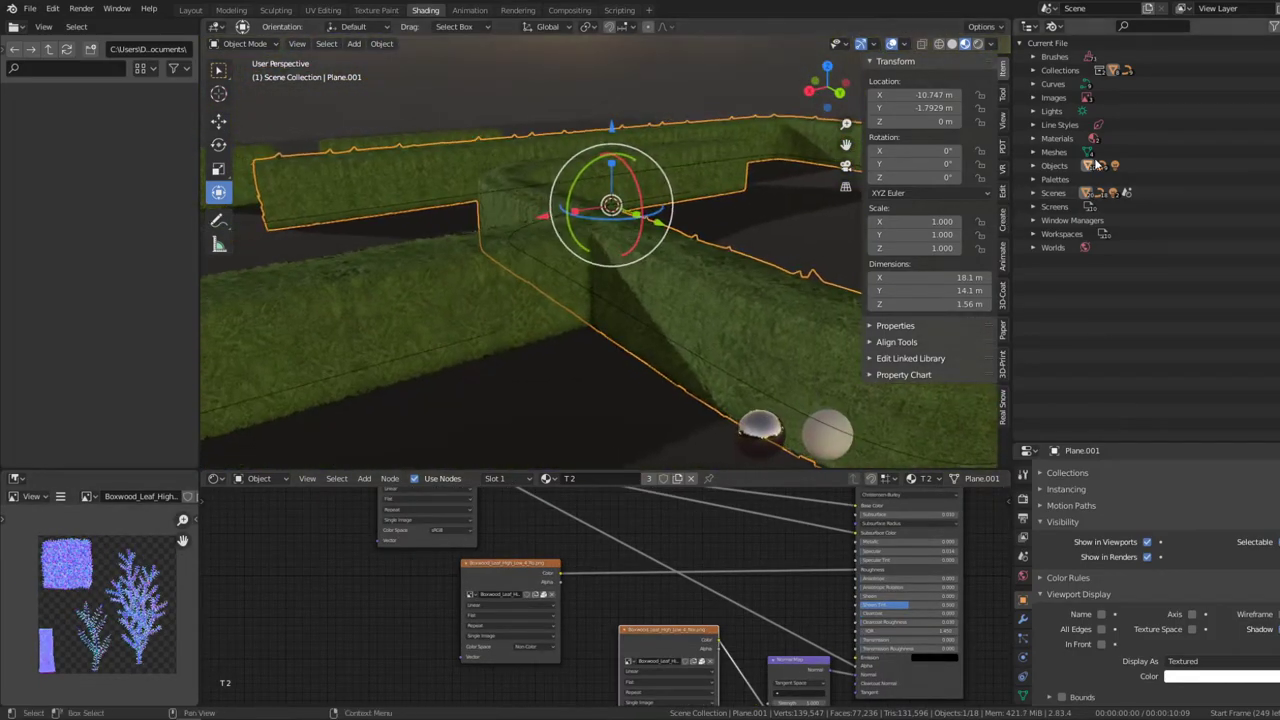
pyautogui.scroll(1, 639, 171)
pyautogui.scroll(1, 584, 228)
pyautogui.scroll(2, 614, 225)
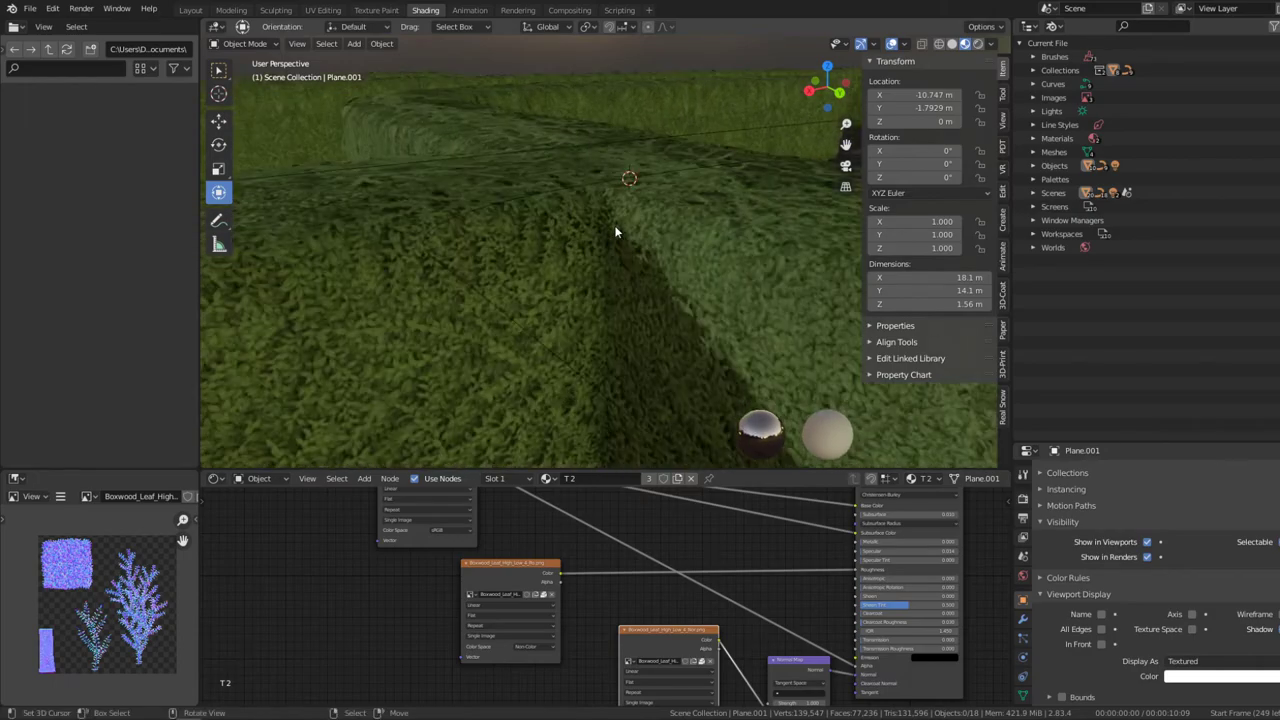
pyautogui.scroll(1, 614, 225)
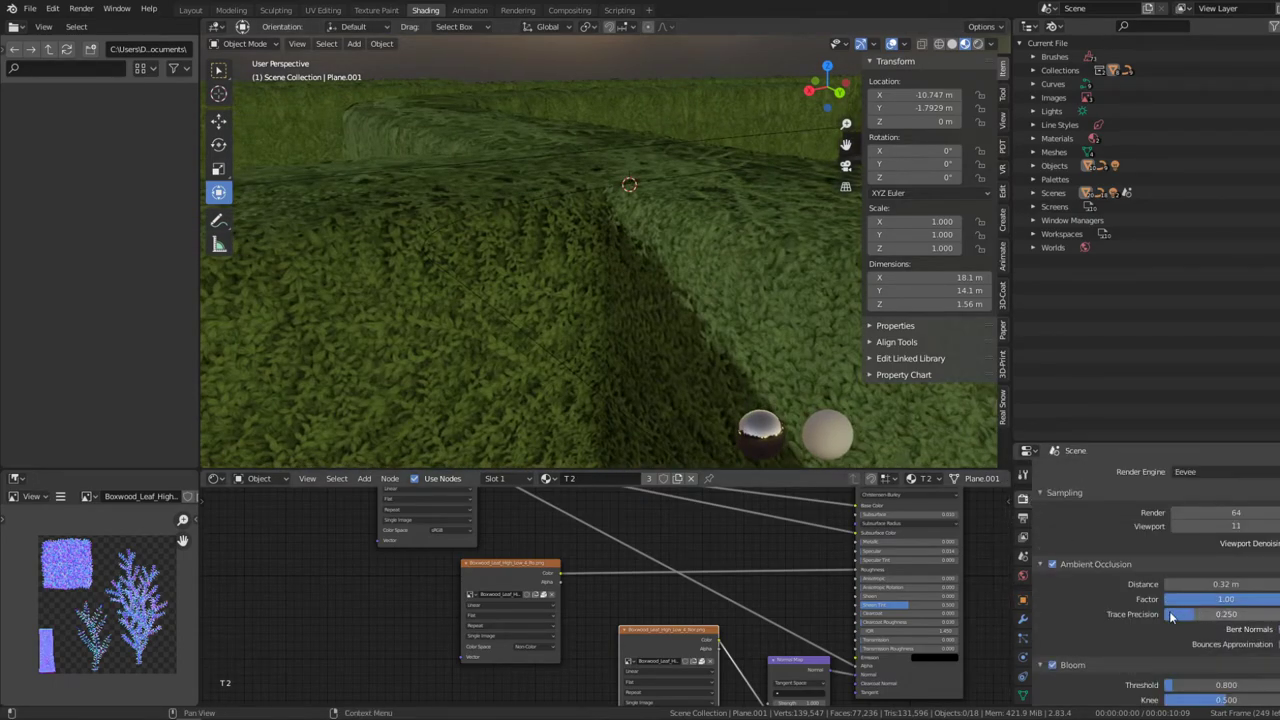
# Step: Set the Ambient Occlusion factor to 10 in Render Properties
pyautogui.scroll(-2, 1110, 630)
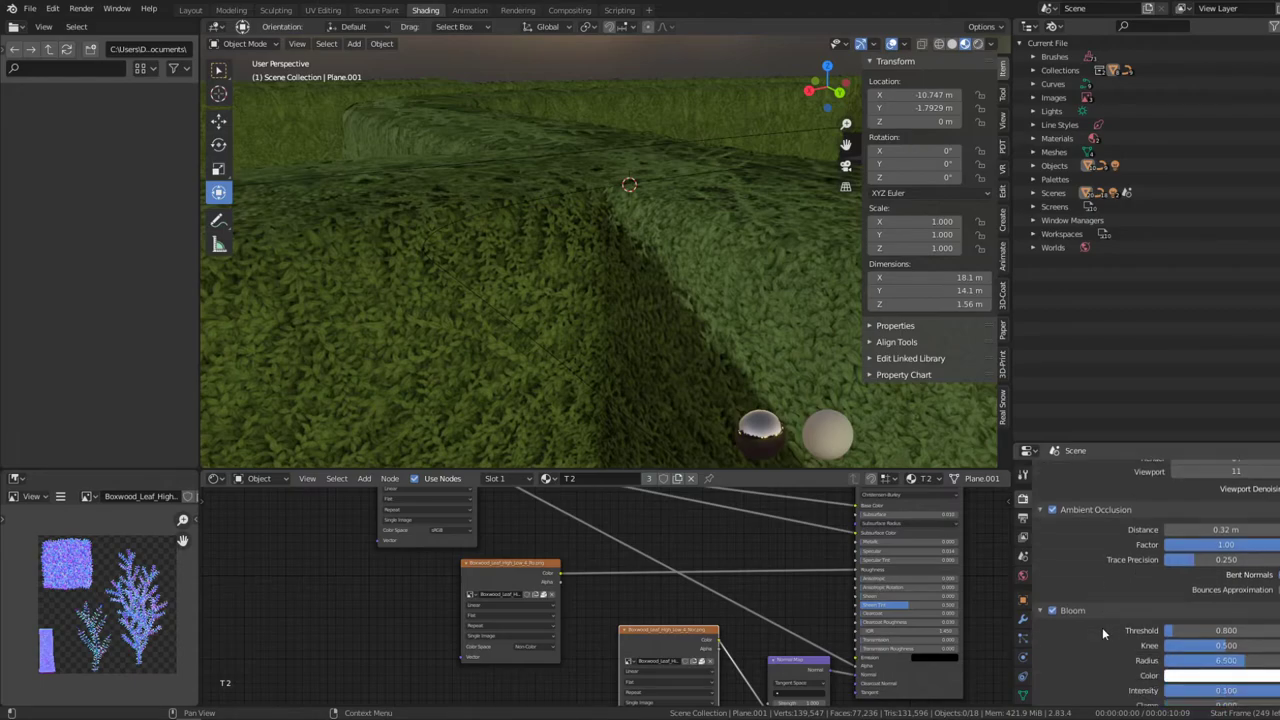
pyautogui.click(1230, 545)
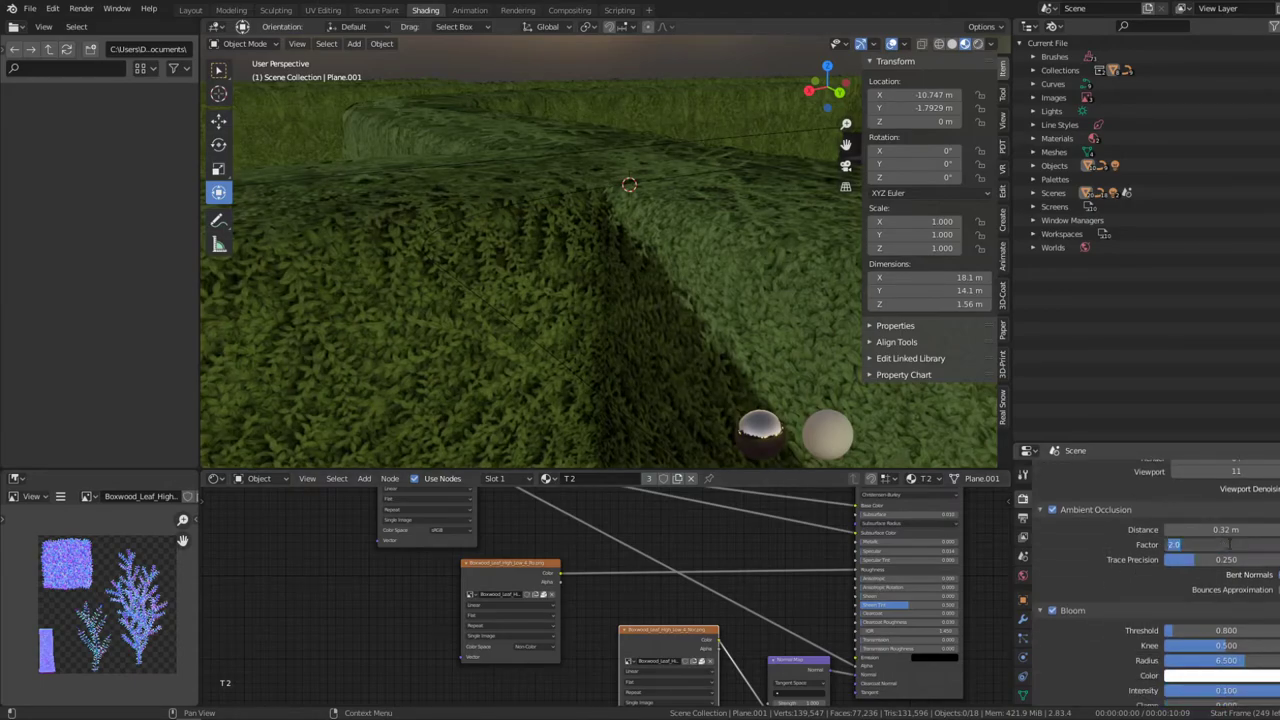
pyautogui.press('Return')
# Step: Inspect the deeper hedge contact shadows from several angles in a full-screen 3D view
pyautogui.moveTo(534, 164); pyautogui.dragTo(639, 147, button='middle')
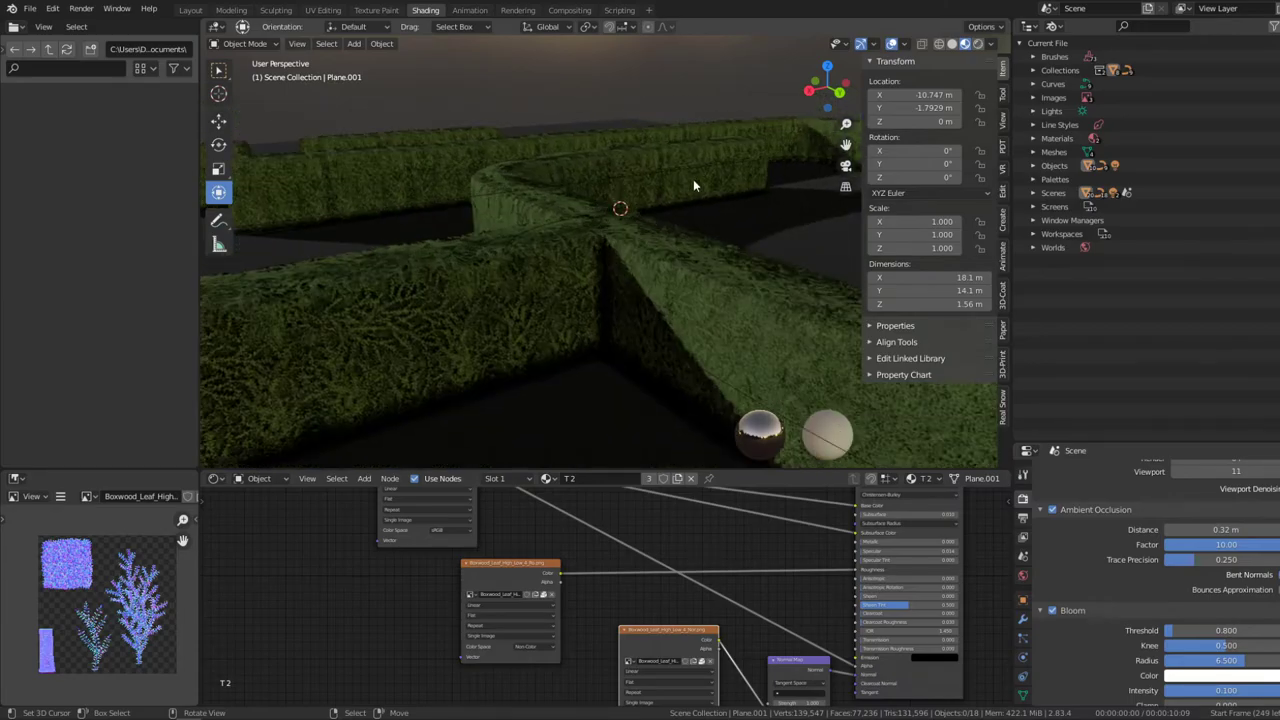
pyautogui.hotkey('ctrl', 'space')
pyautogui.moveTo(714, 282); pyautogui.dragTo(546, 271, button='middle')
pyautogui.scroll(3, 597, 266)
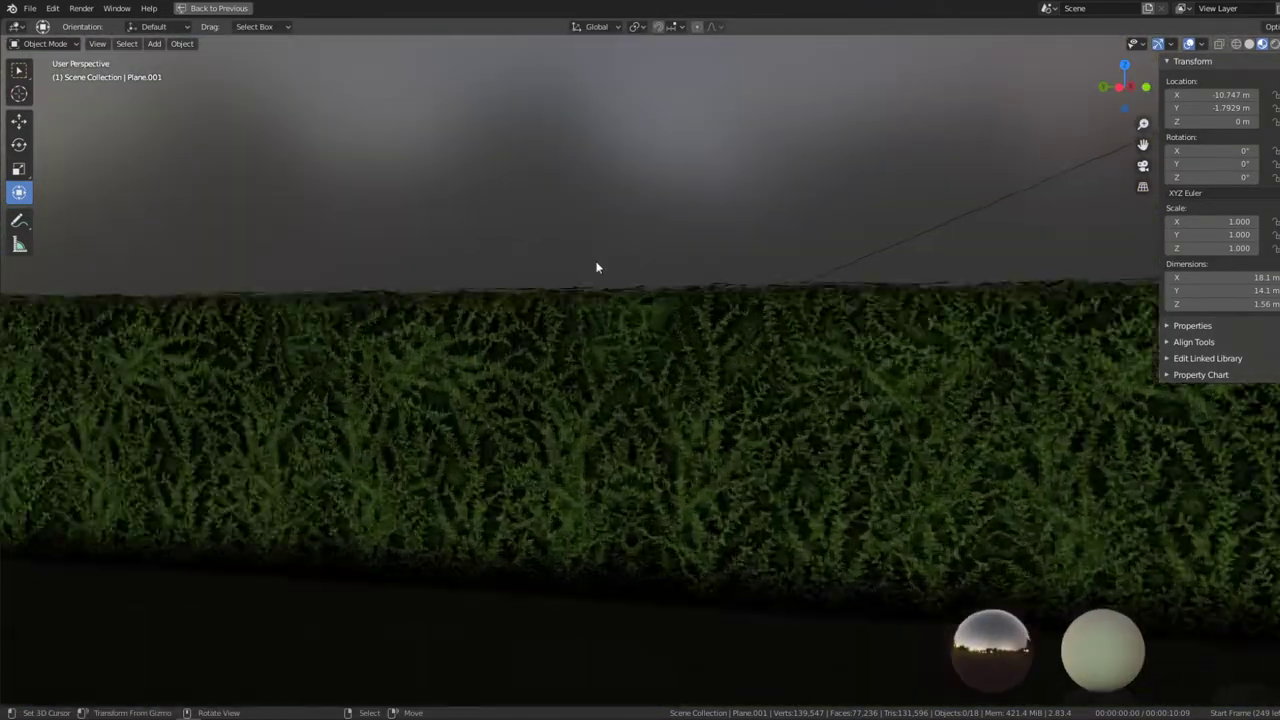
pyautogui.scroll(3, 627, 284)
pyautogui.moveTo(627, 284); pyautogui.dragTo(576, 309, button='middle')
pyautogui.scroll(-3, 532, 312)
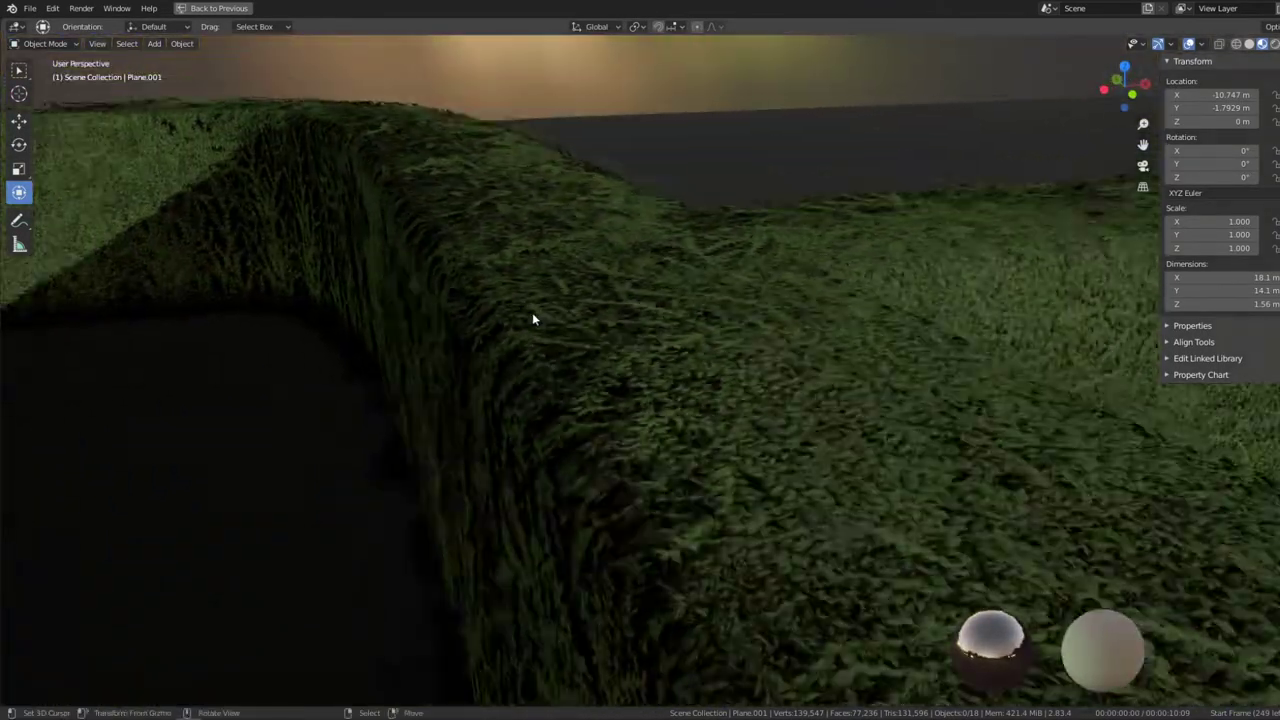
pyautogui.scroll(-5, 532, 312)
pyautogui.moveTo(738, 380); pyautogui.dragTo(660, 223, button='middle')
pyautogui.scroll(3, 751, 209)
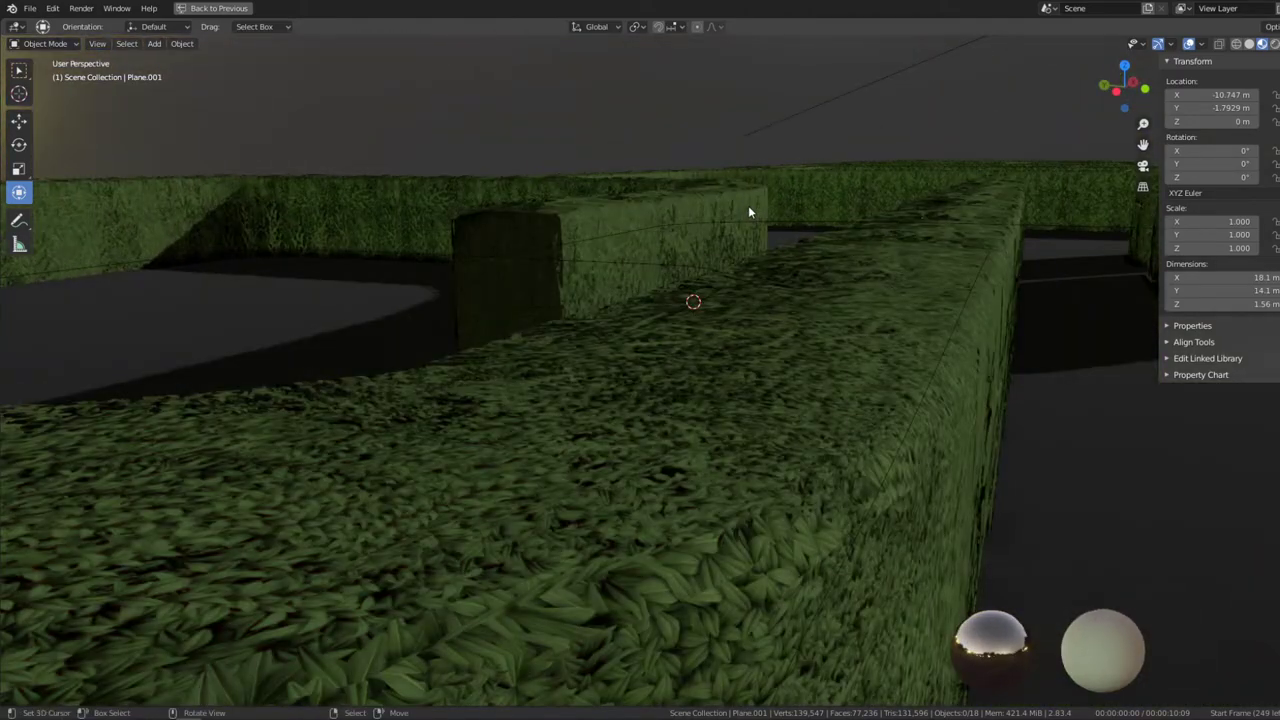
pyautogui.moveTo(748, 205)
pyautogui.mouseDown(button='middle')
pyautogui.moveTo(703, 337)
pyautogui.moveTo(806, 322)
pyautogui.mouseUp(button='middle')
pyautogui.scroll(-3, 748, 230)
# Step: Lower the Ambient Occlusion factor to 1.57, review the maze full screen, then Alt+Tab
pyautogui.hotkey('ctrl', 'space')
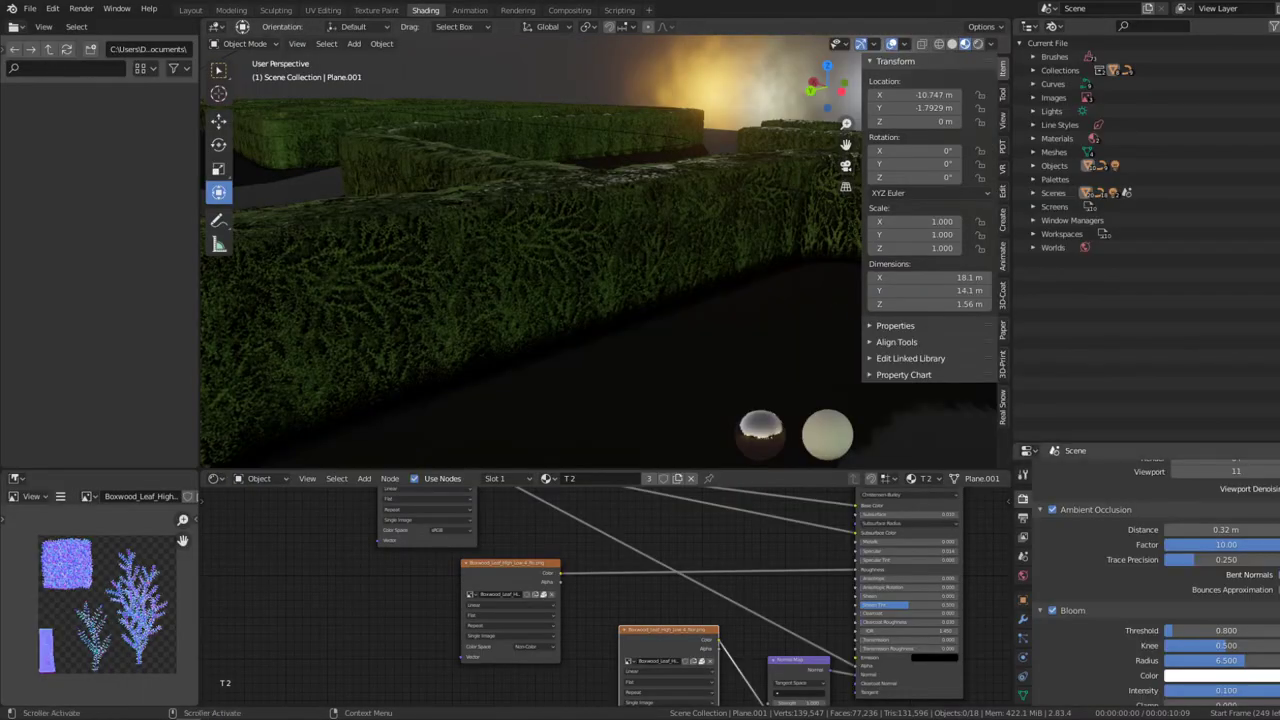
pyautogui.moveTo(1217, 544); pyautogui.dragTo(1170, 544)
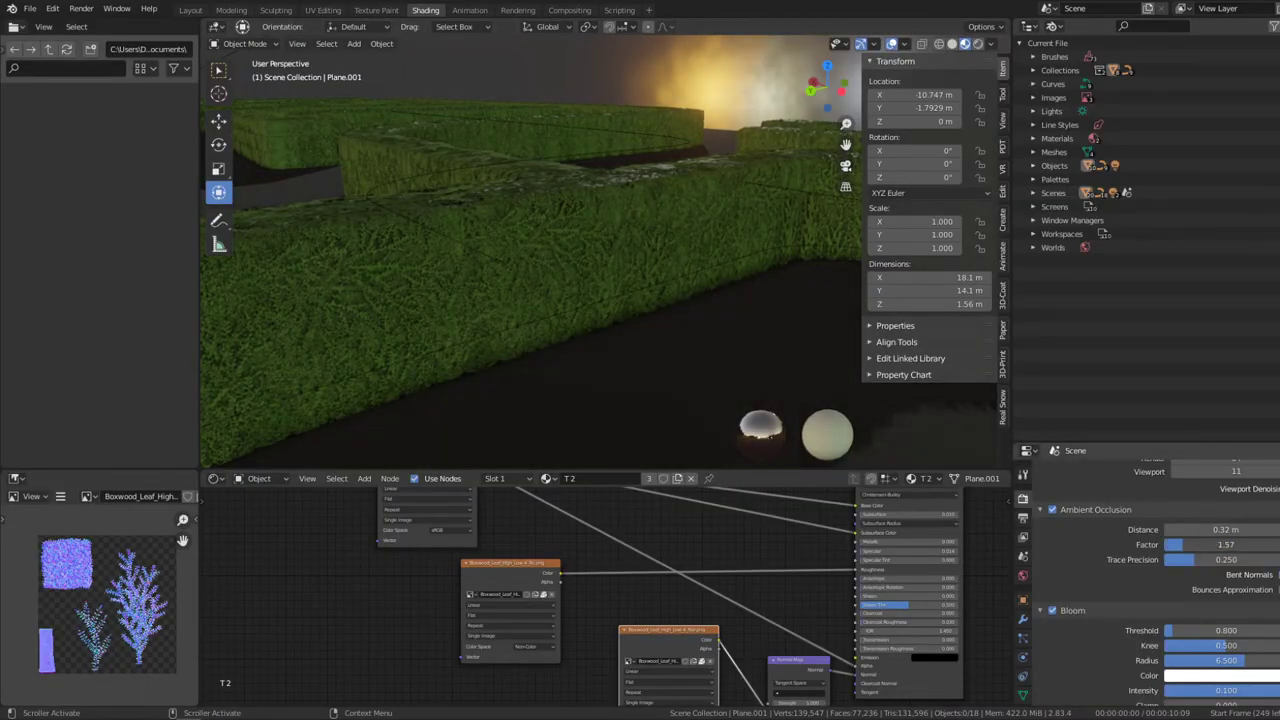
pyautogui.hotkey('ctrl', 'space')
pyautogui.moveTo(716, 264); pyautogui.dragTo(724, 295, button='middle')
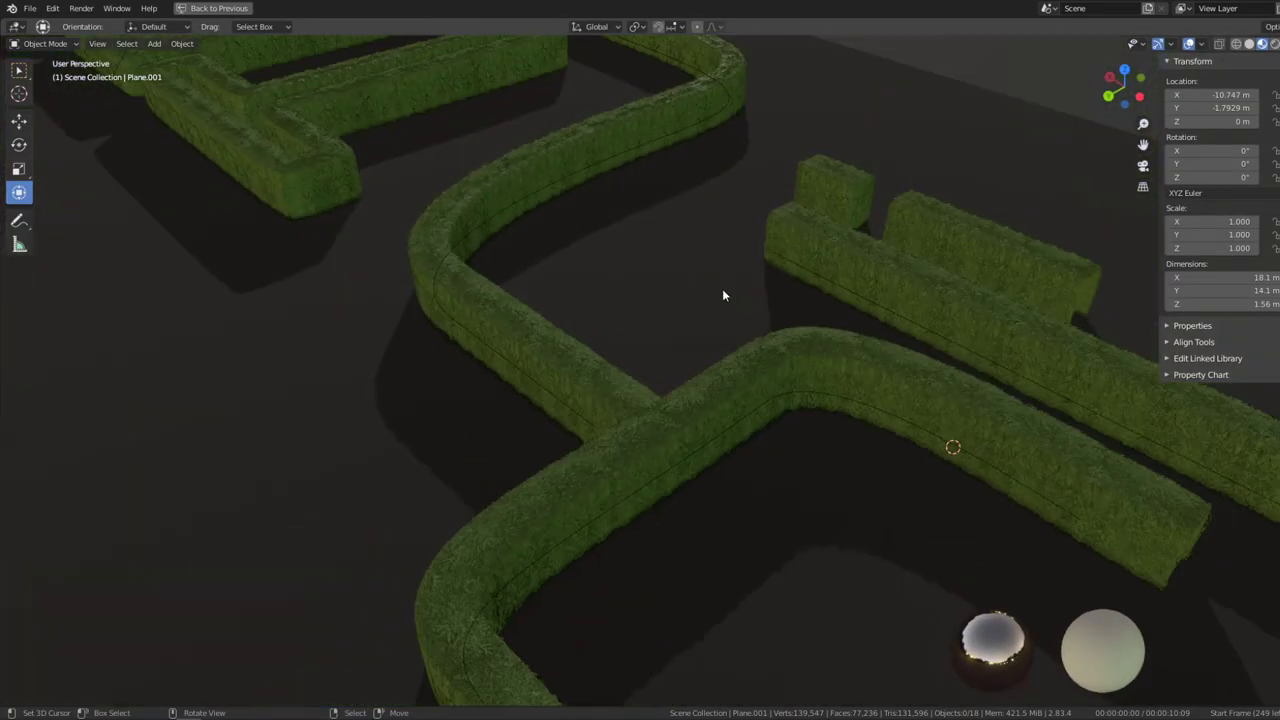
pyautogui.moveTo(698, 238)
pyautogui.mouseDown(button='middle')
pyautogui.moveTo(864, 228)
pyautogui.moveTo(832, 221)
pyautogui.mouseUp(button='middle')
pyautogui.hotkey('alt', 'Tab')
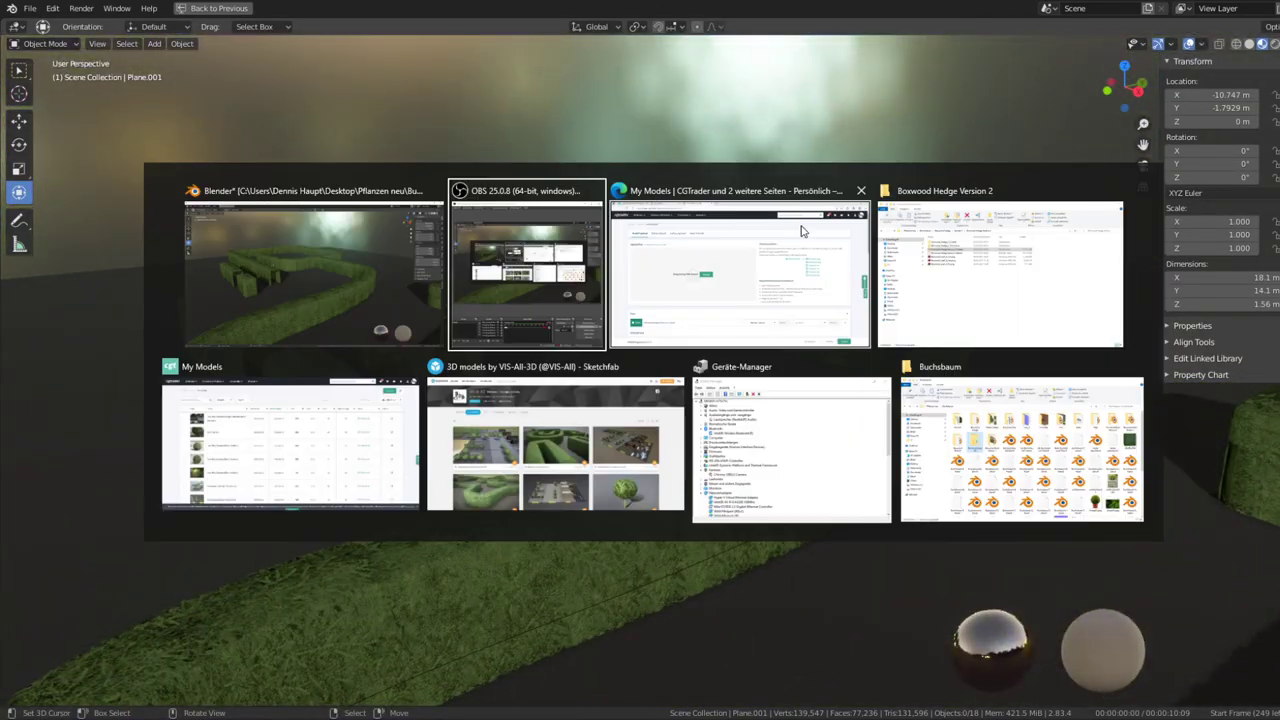